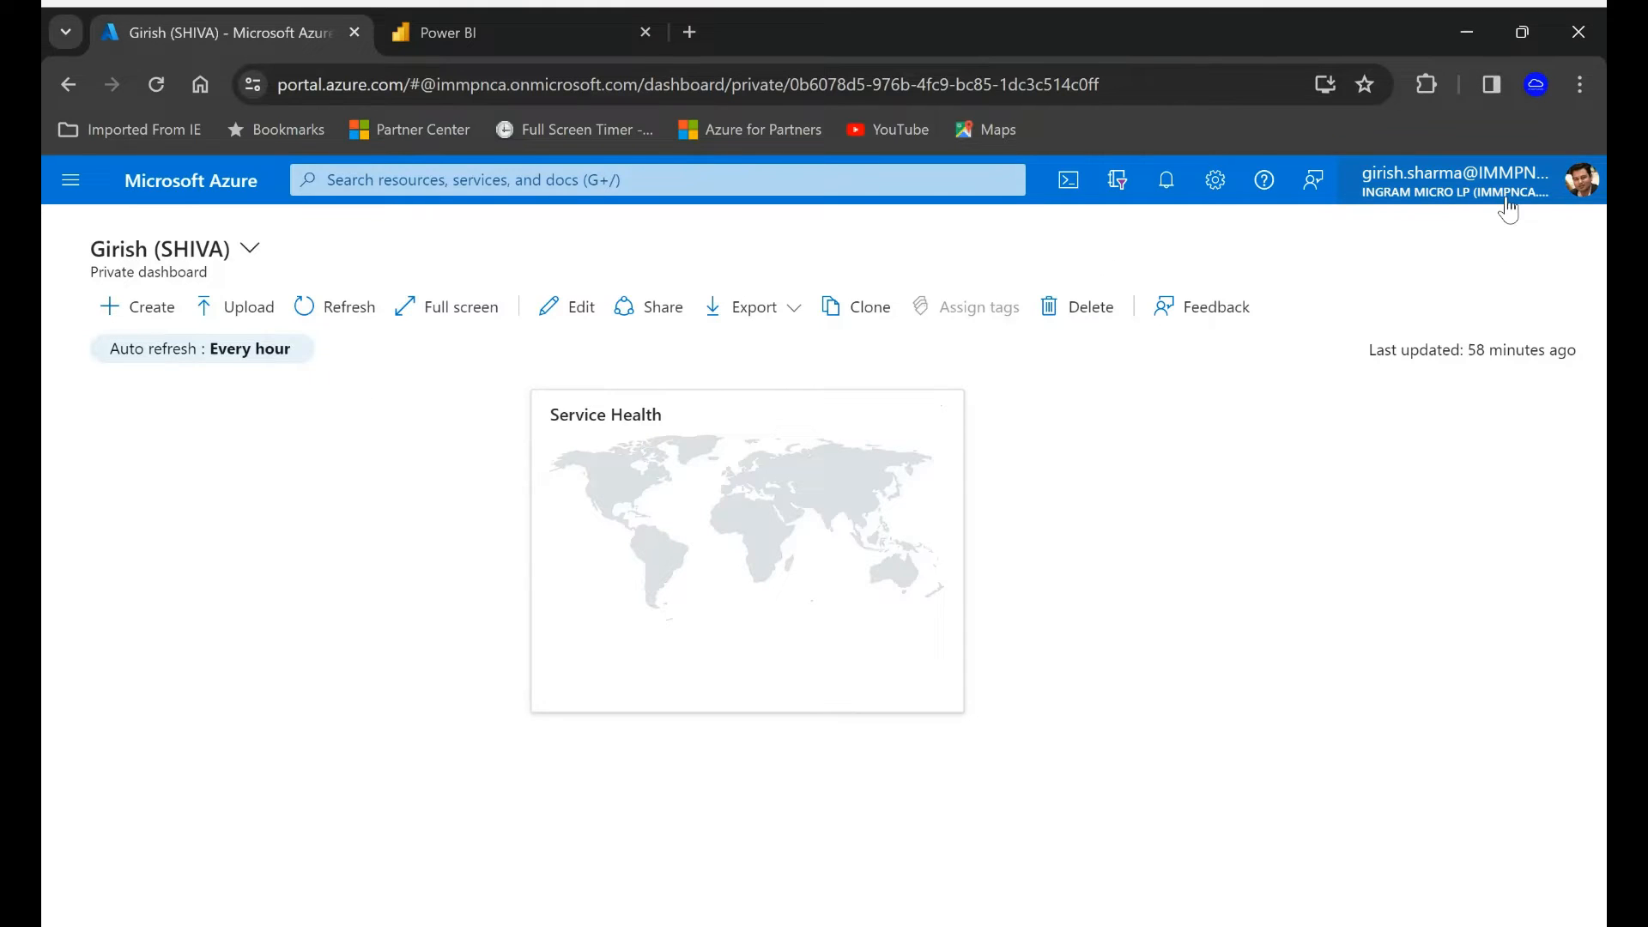
Find Microsoft Fabric in the Azure search and start creating a new Fabric capacity.
click(957, 185)
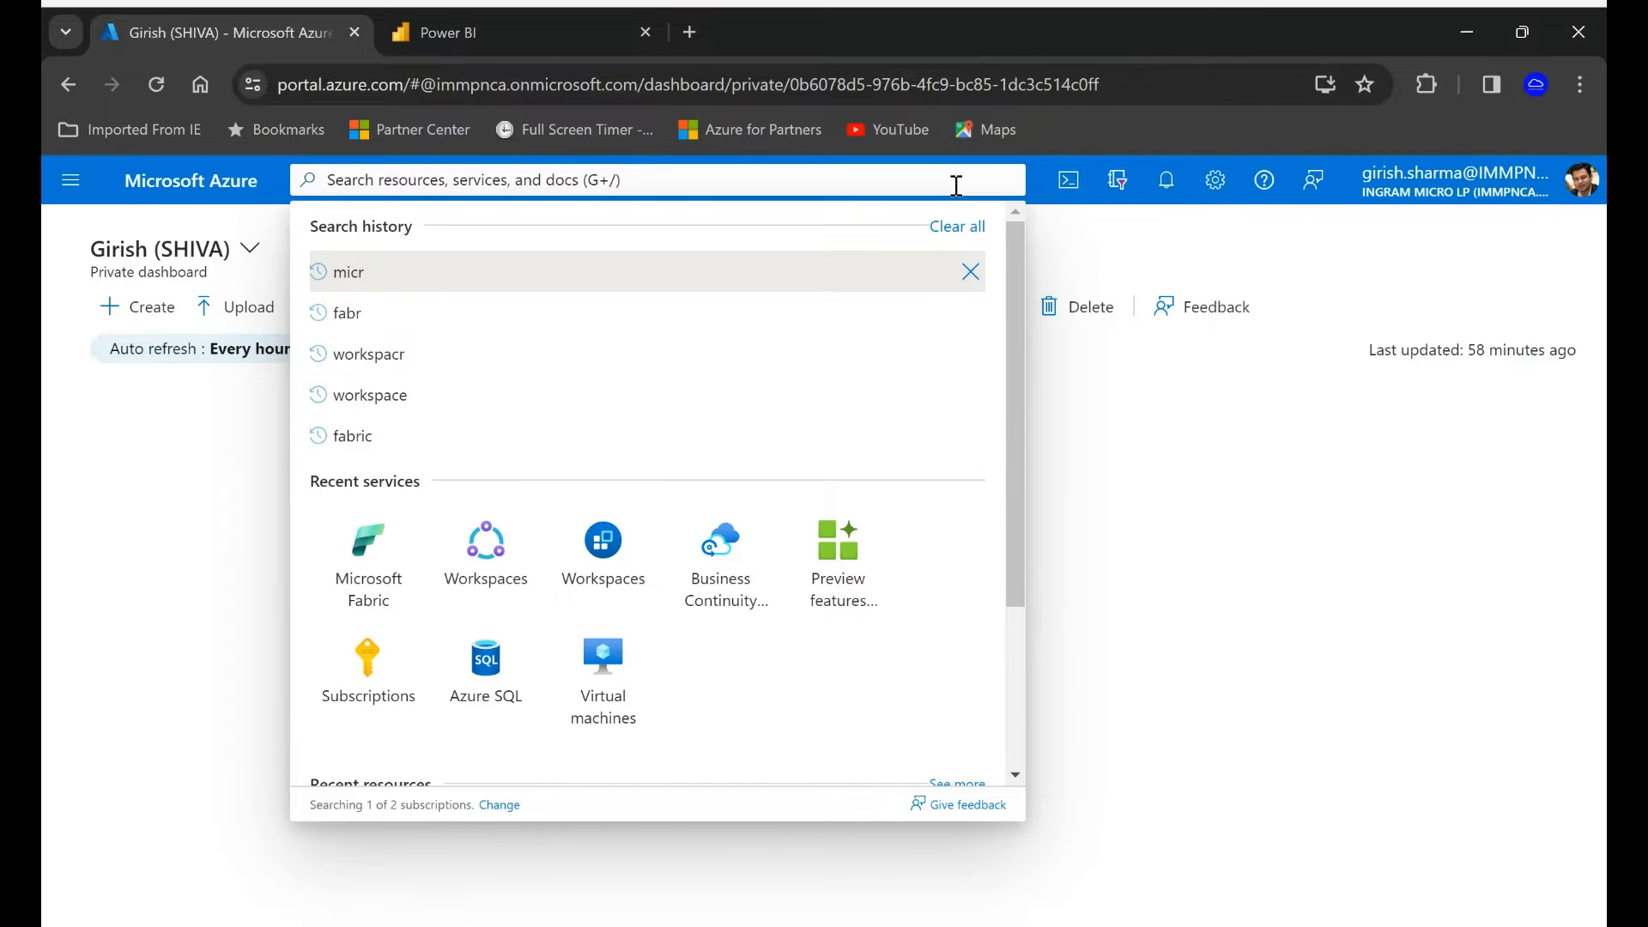
text(microsf)
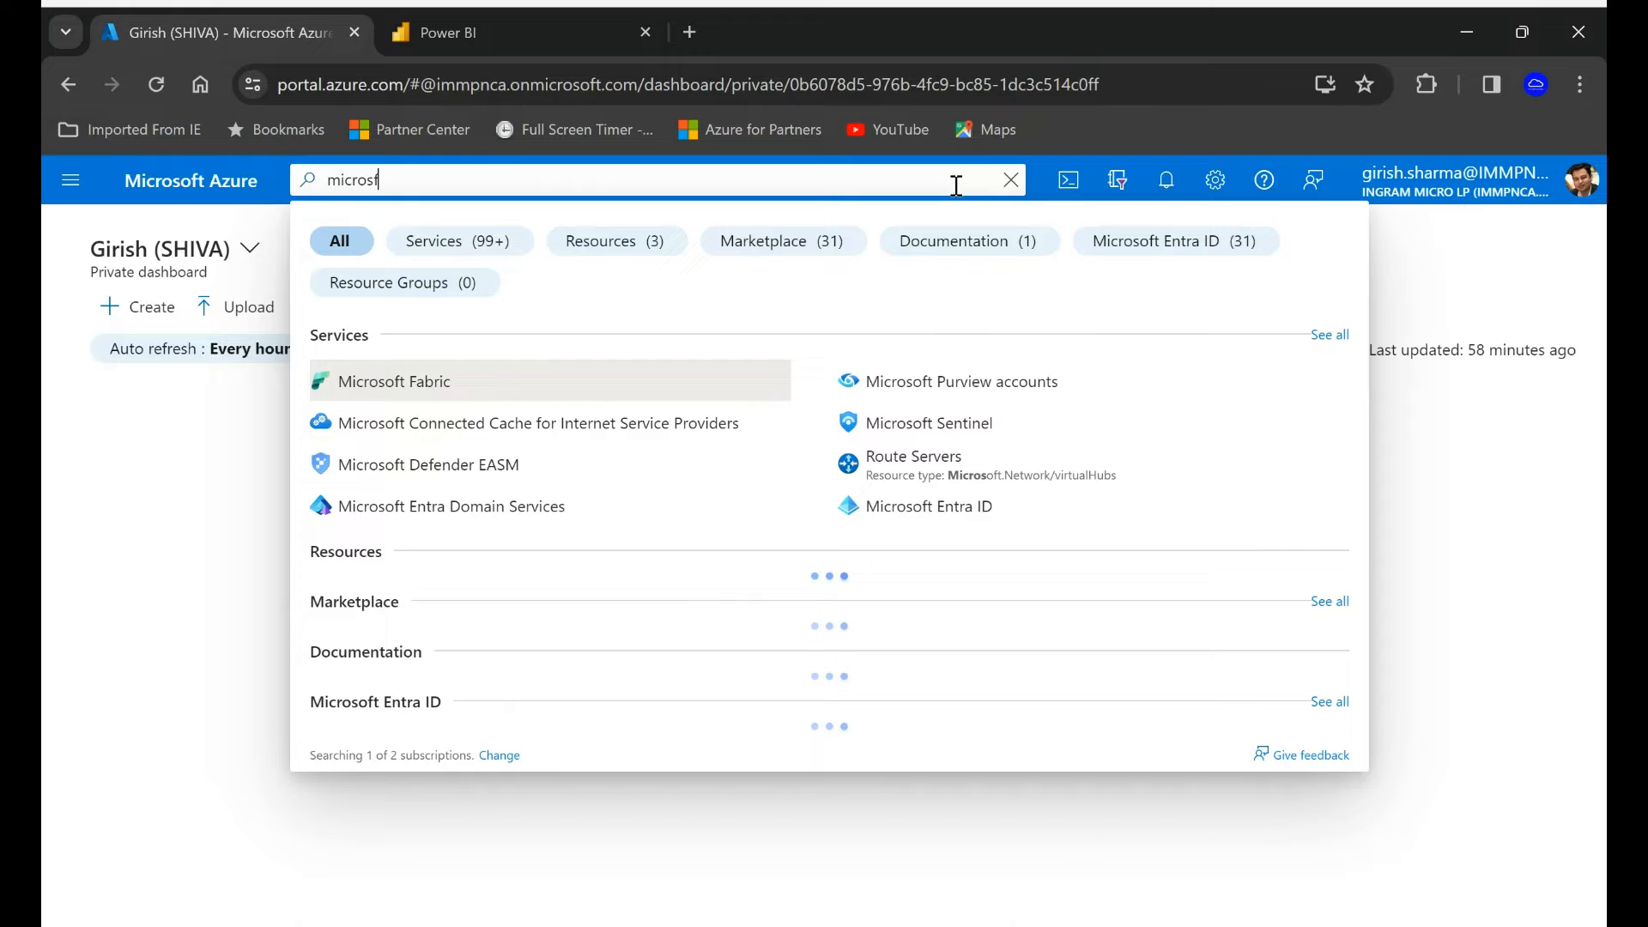
text(t)
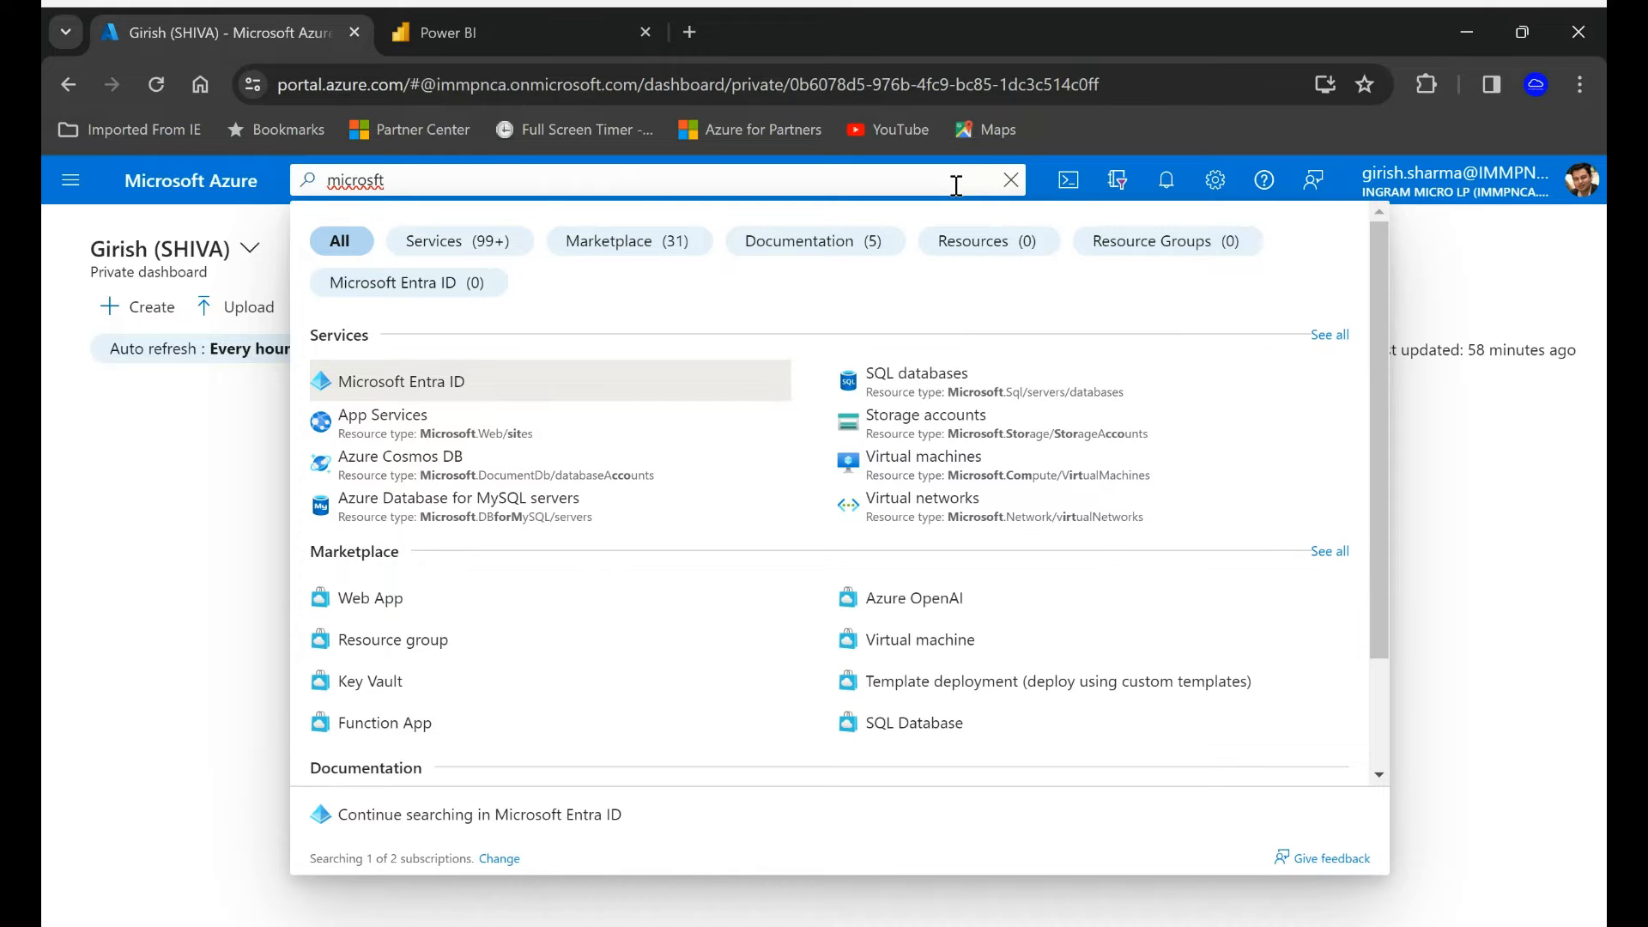
key(BackSpace)
key(BackSpace)
key(BackSpace)
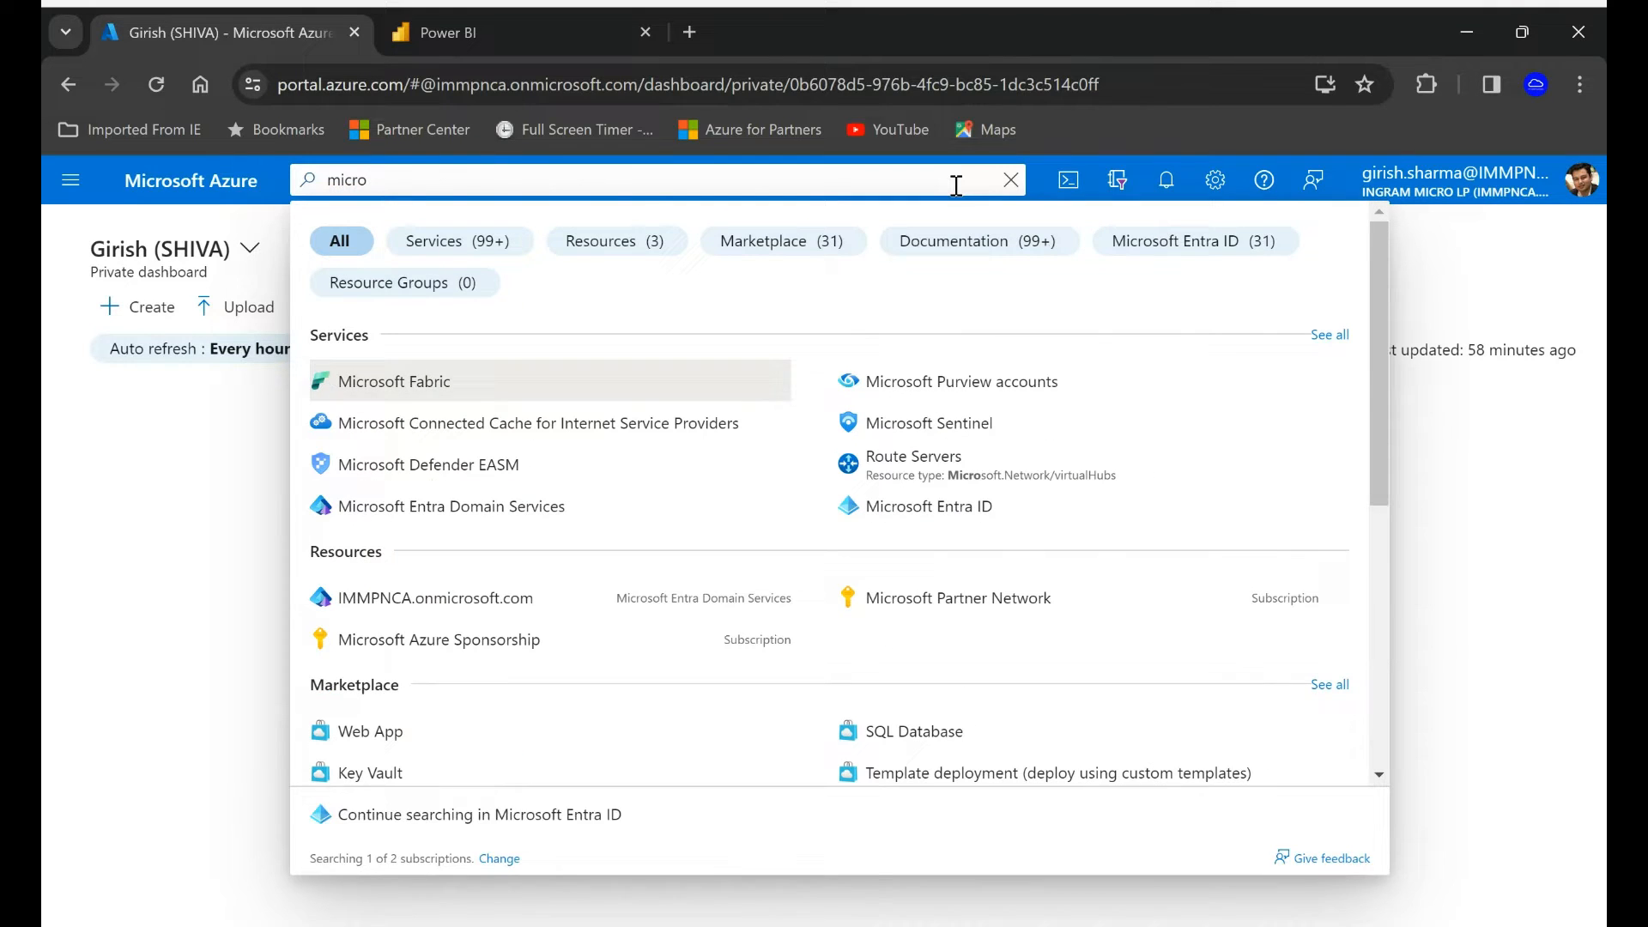
text(soft fabr)
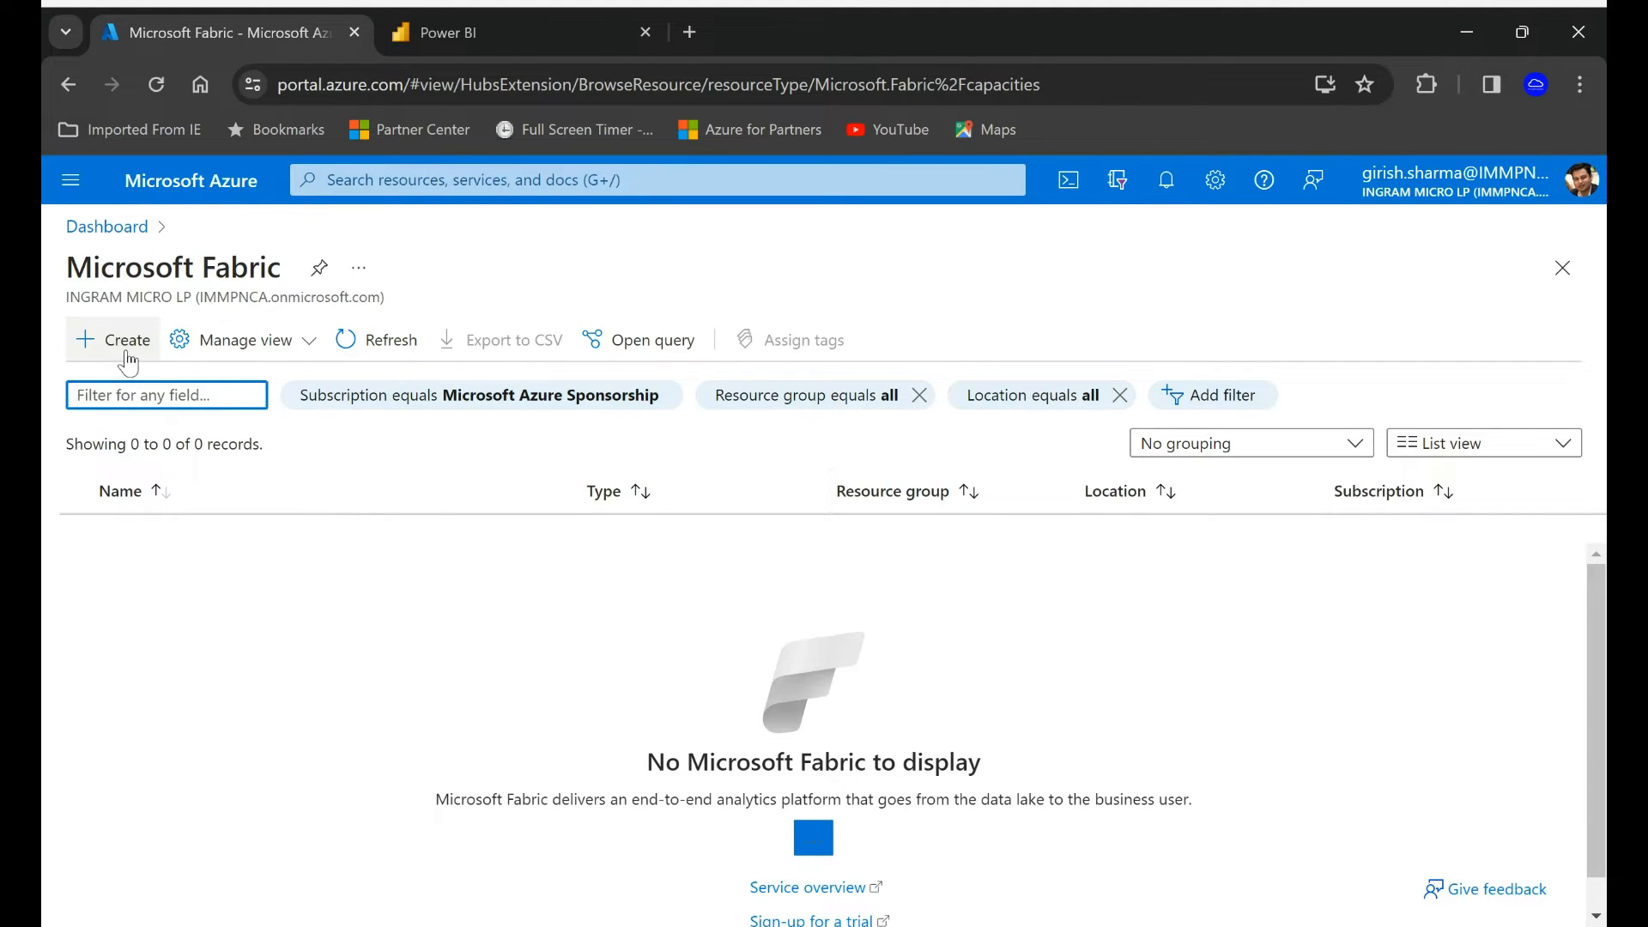
click(128, 339)
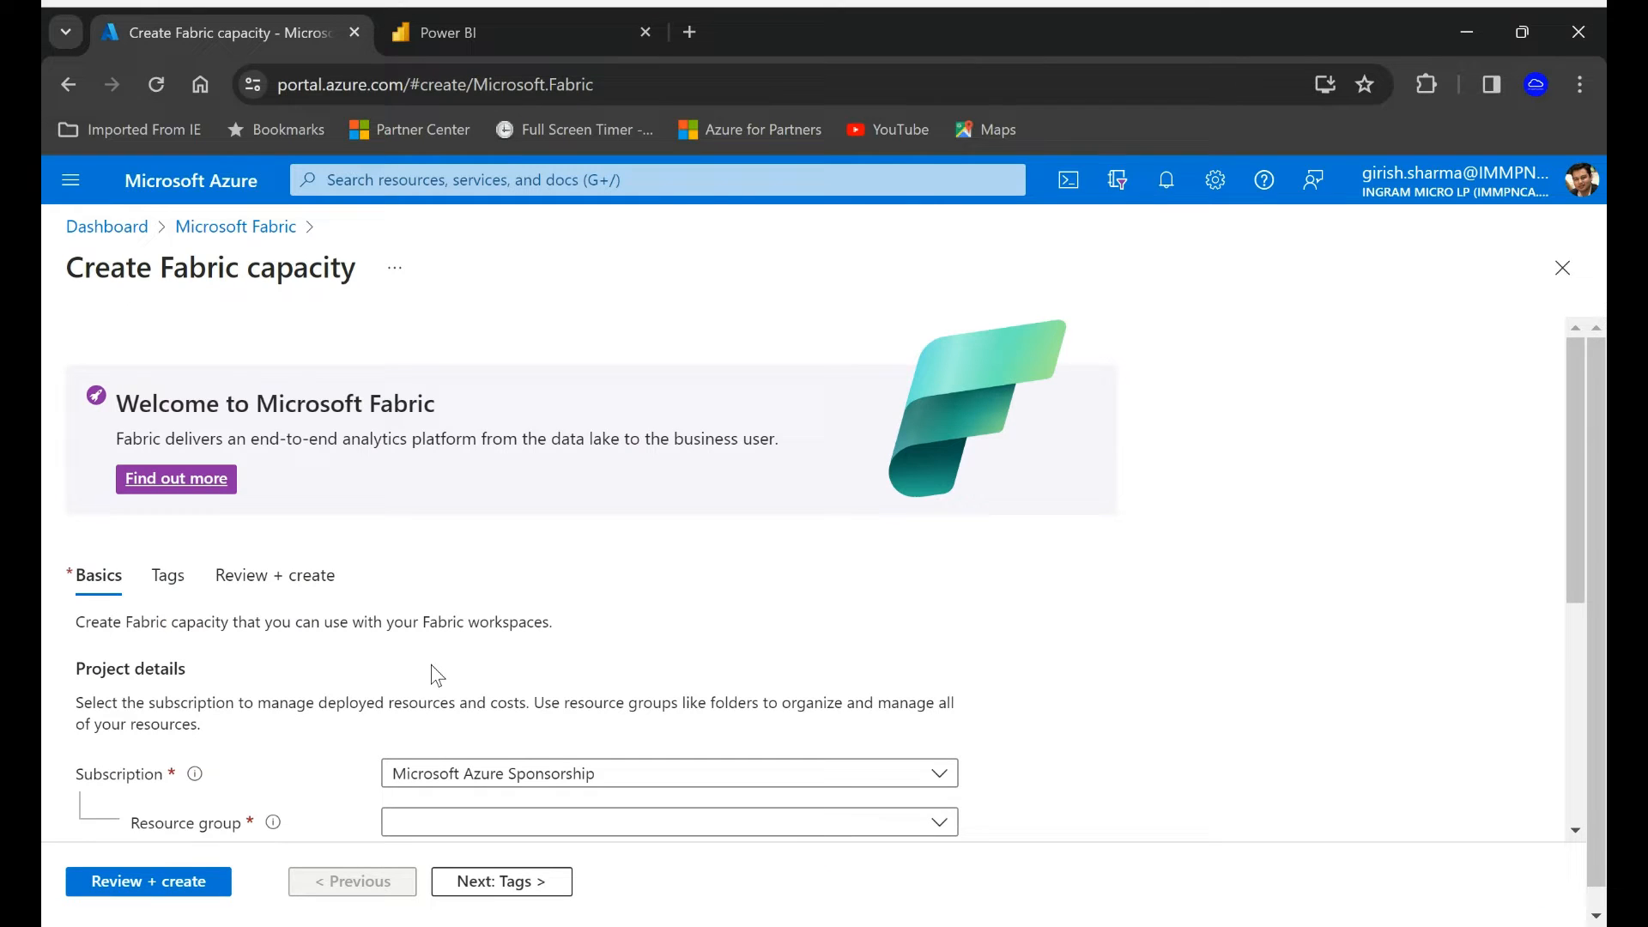
scroll(760, 587, down, 1)
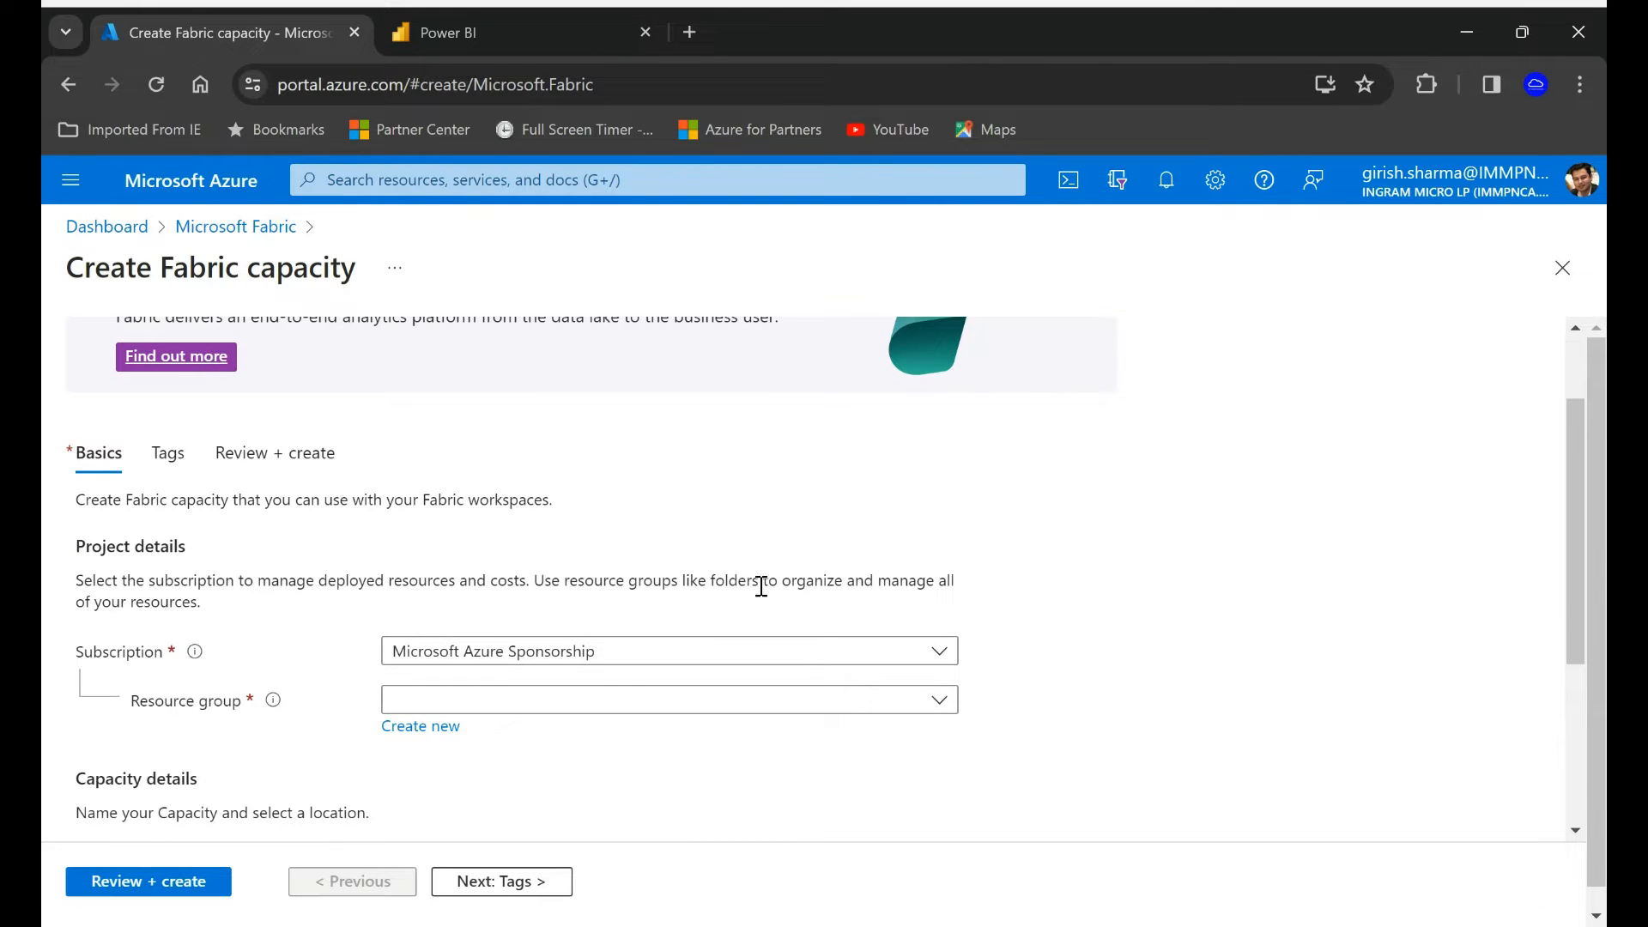
scroll(1035, 558, down, 2)
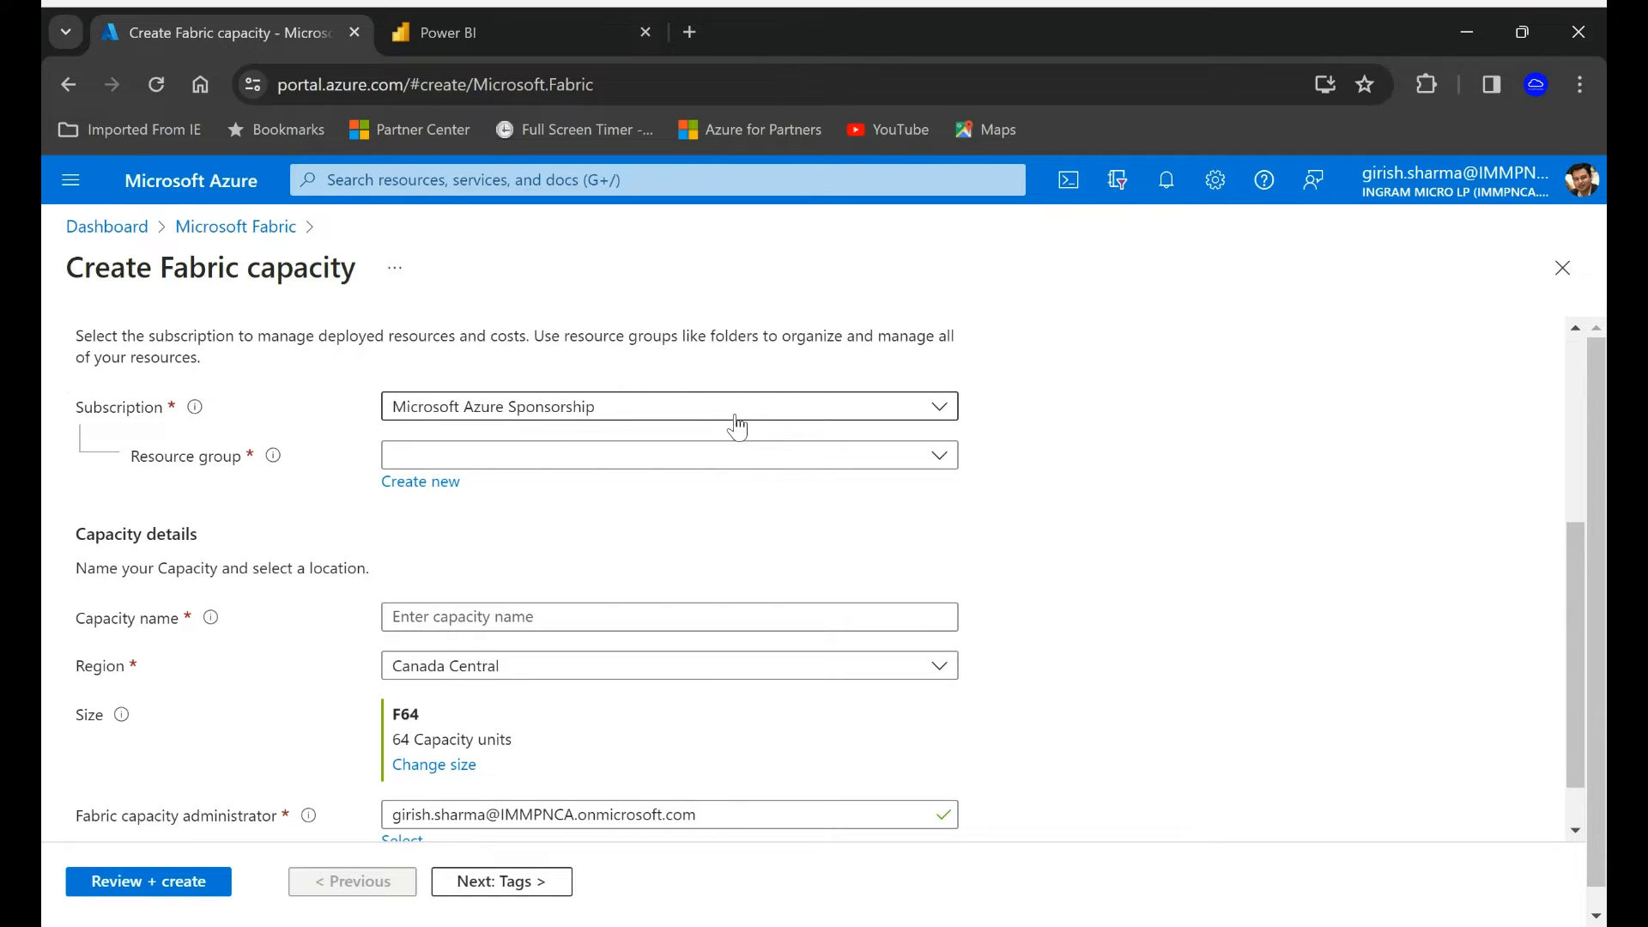
Create a new resource group named Fabric-rg for the capacity.
click(412, 482)
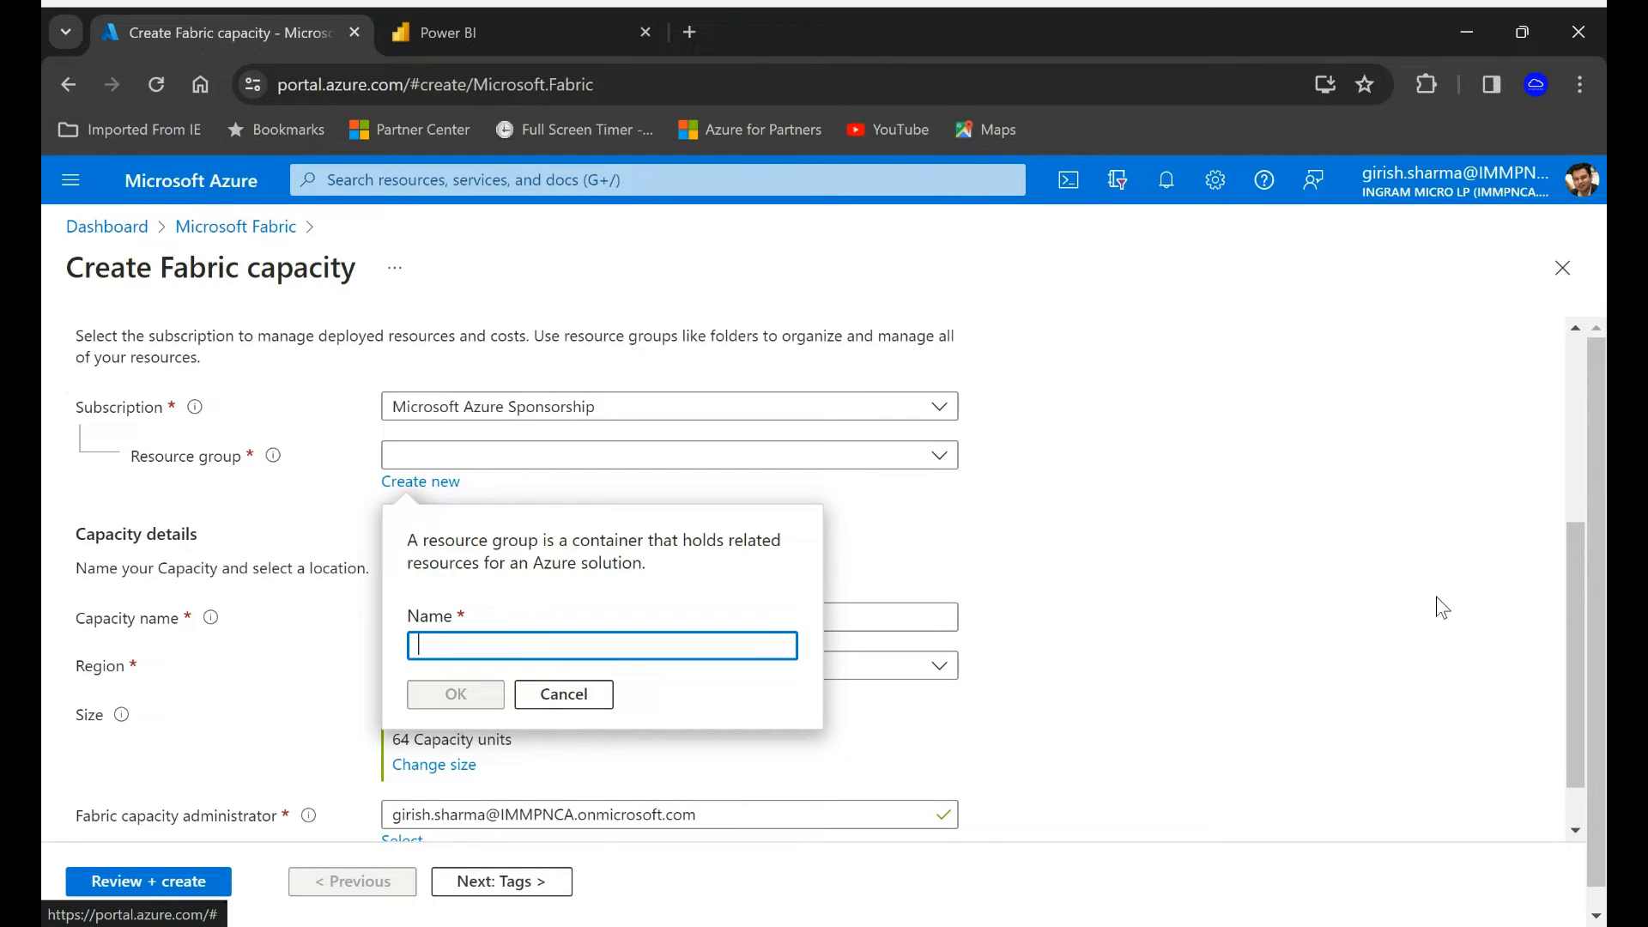
text(F)
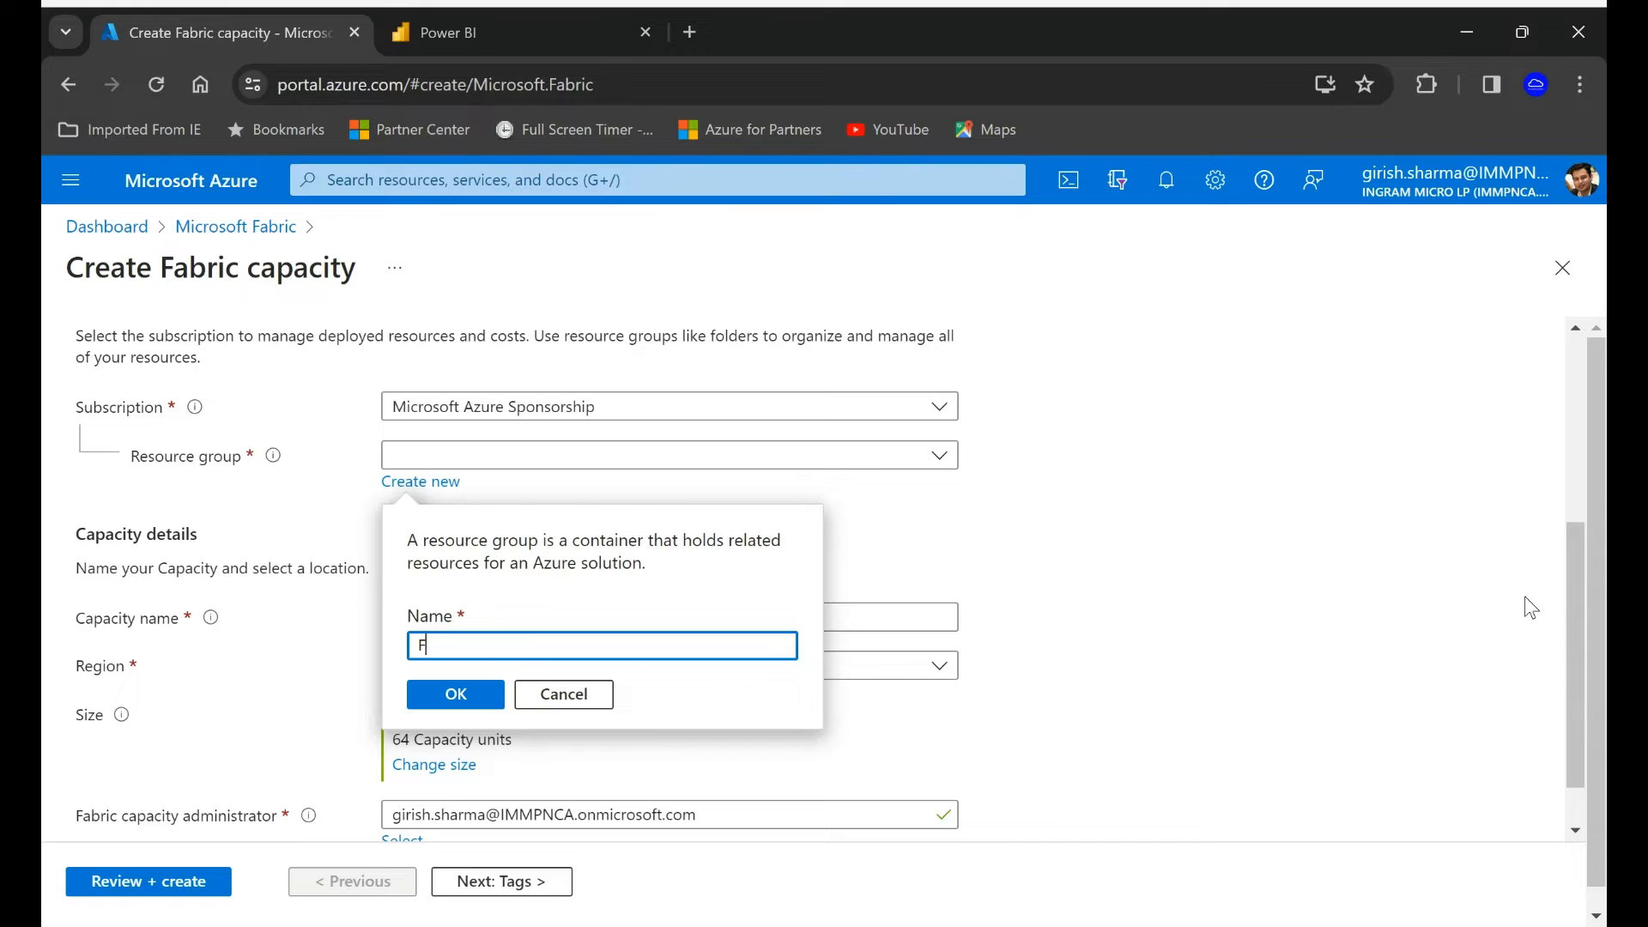
text(abric)
text(-rg)
click(455, 694)
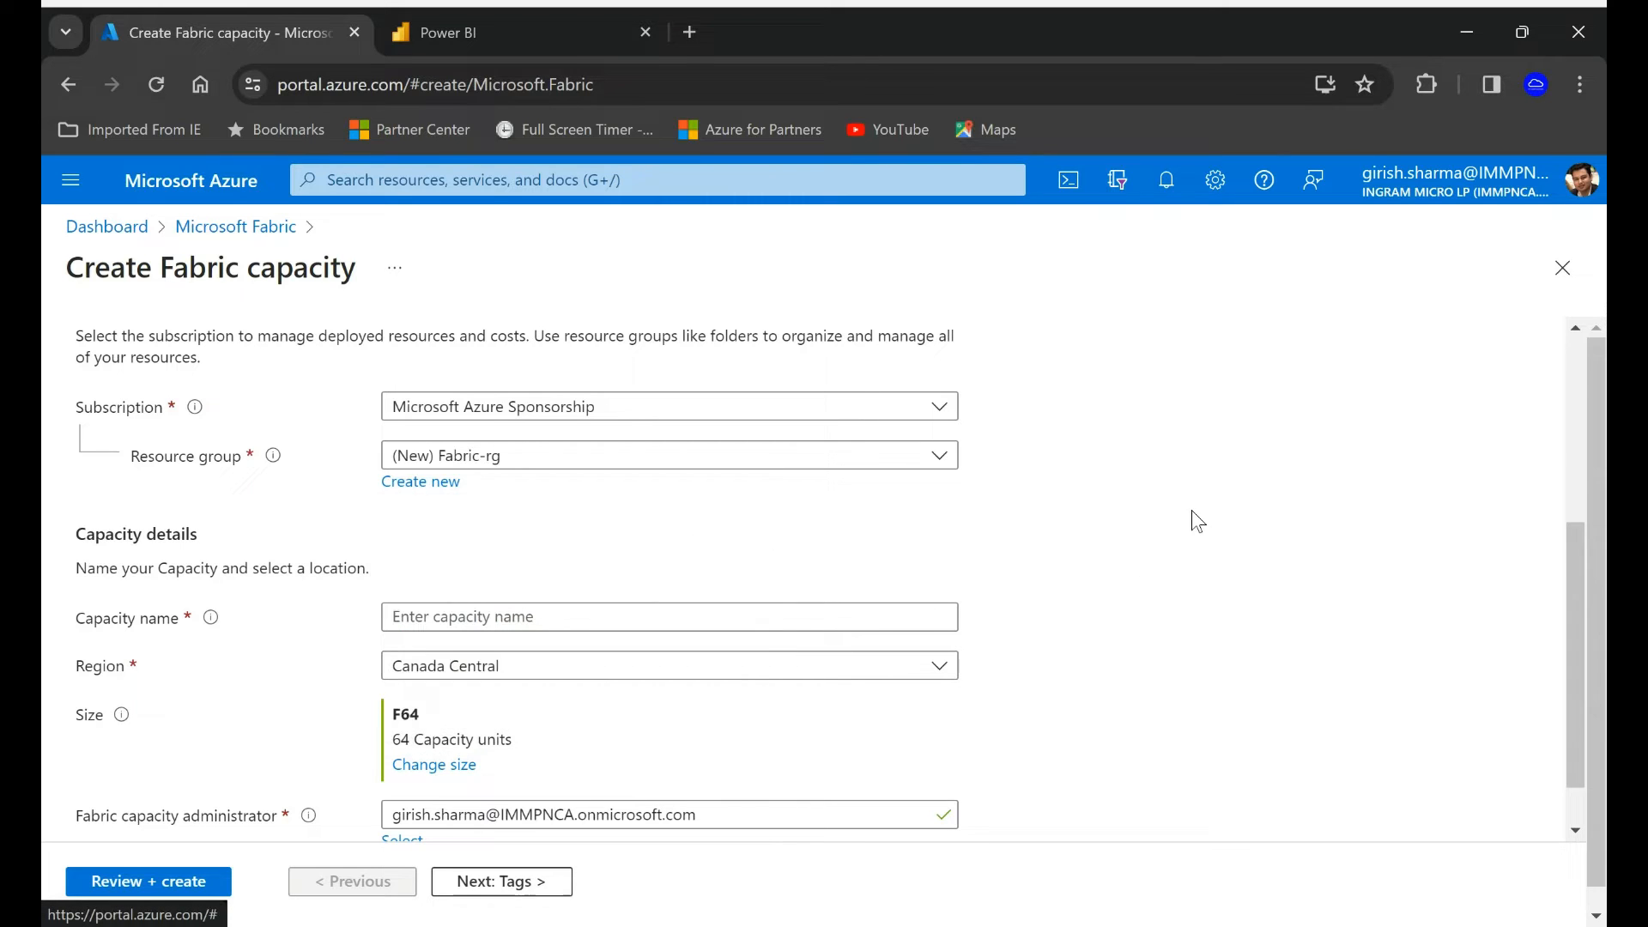
scroll(1247, 541, down, 1)
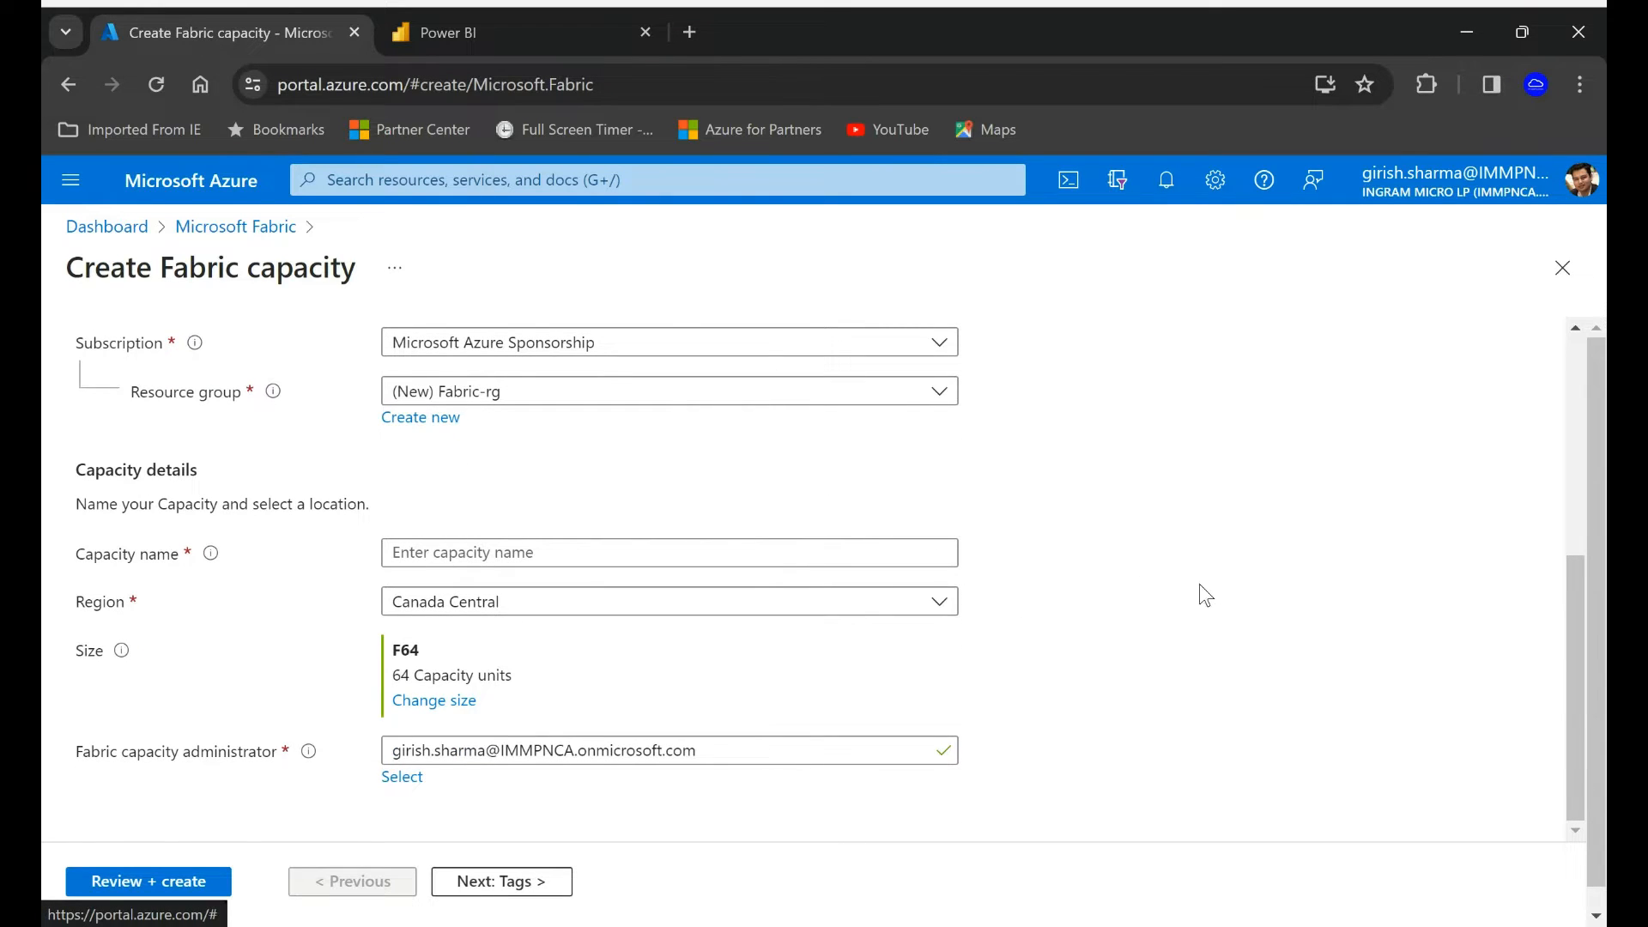
scroll(939, 643, down, 1)
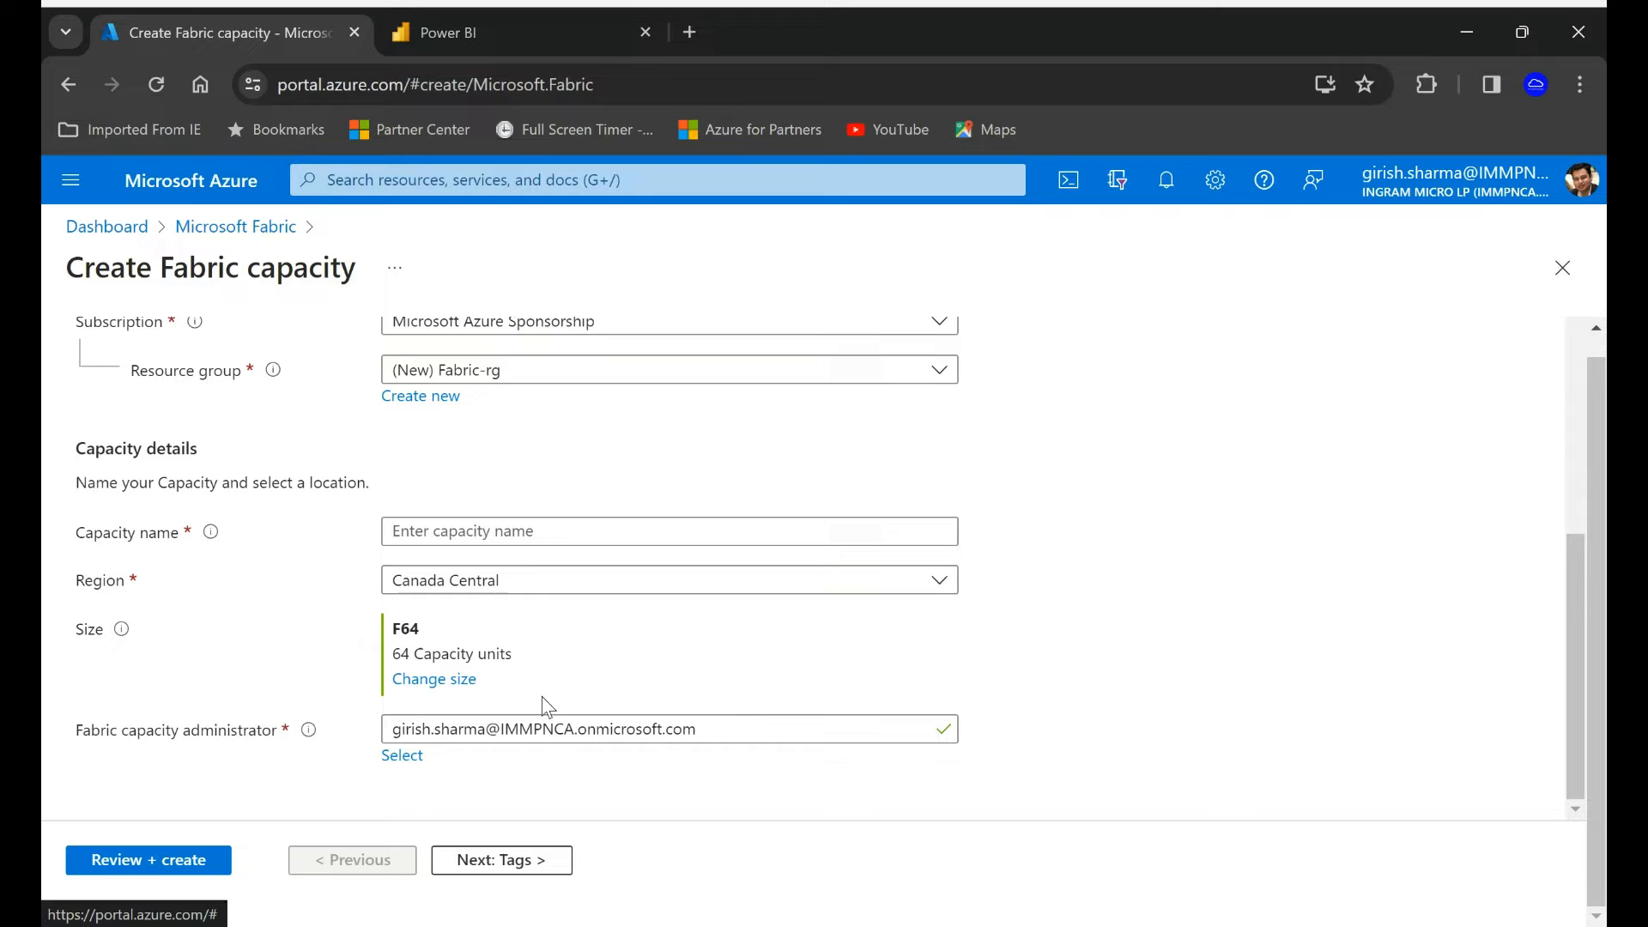
Change the capacity size from F64 to the F2 SKU with 2 capacity units.
click(450, 680)
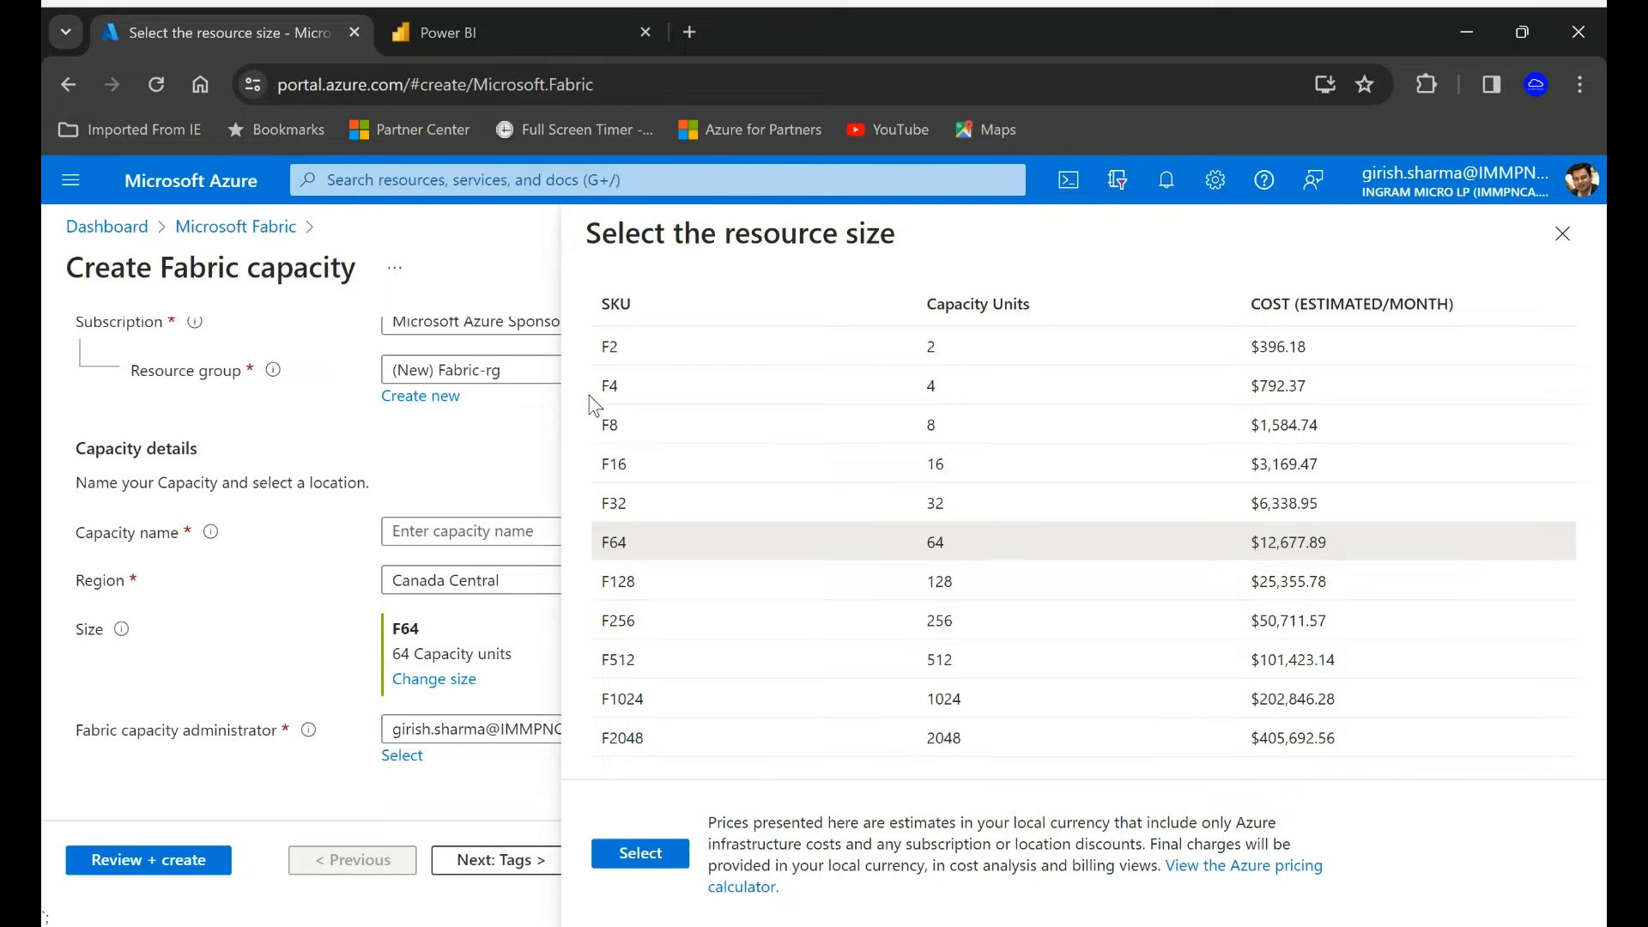
click(652, 345)
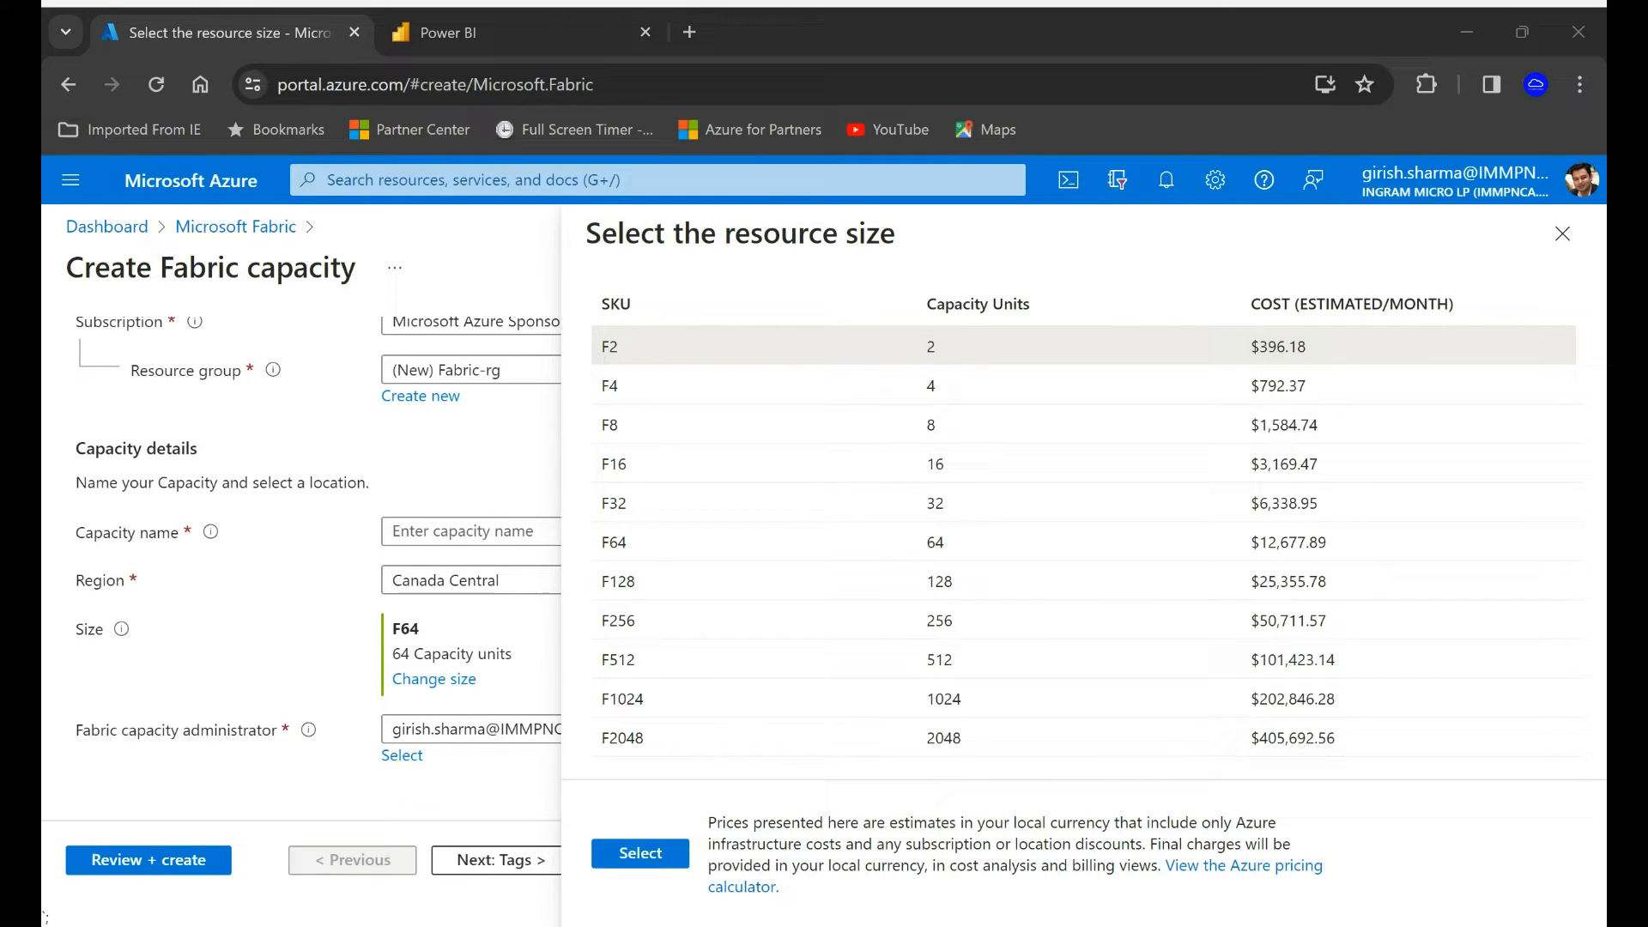
click(640, 852)
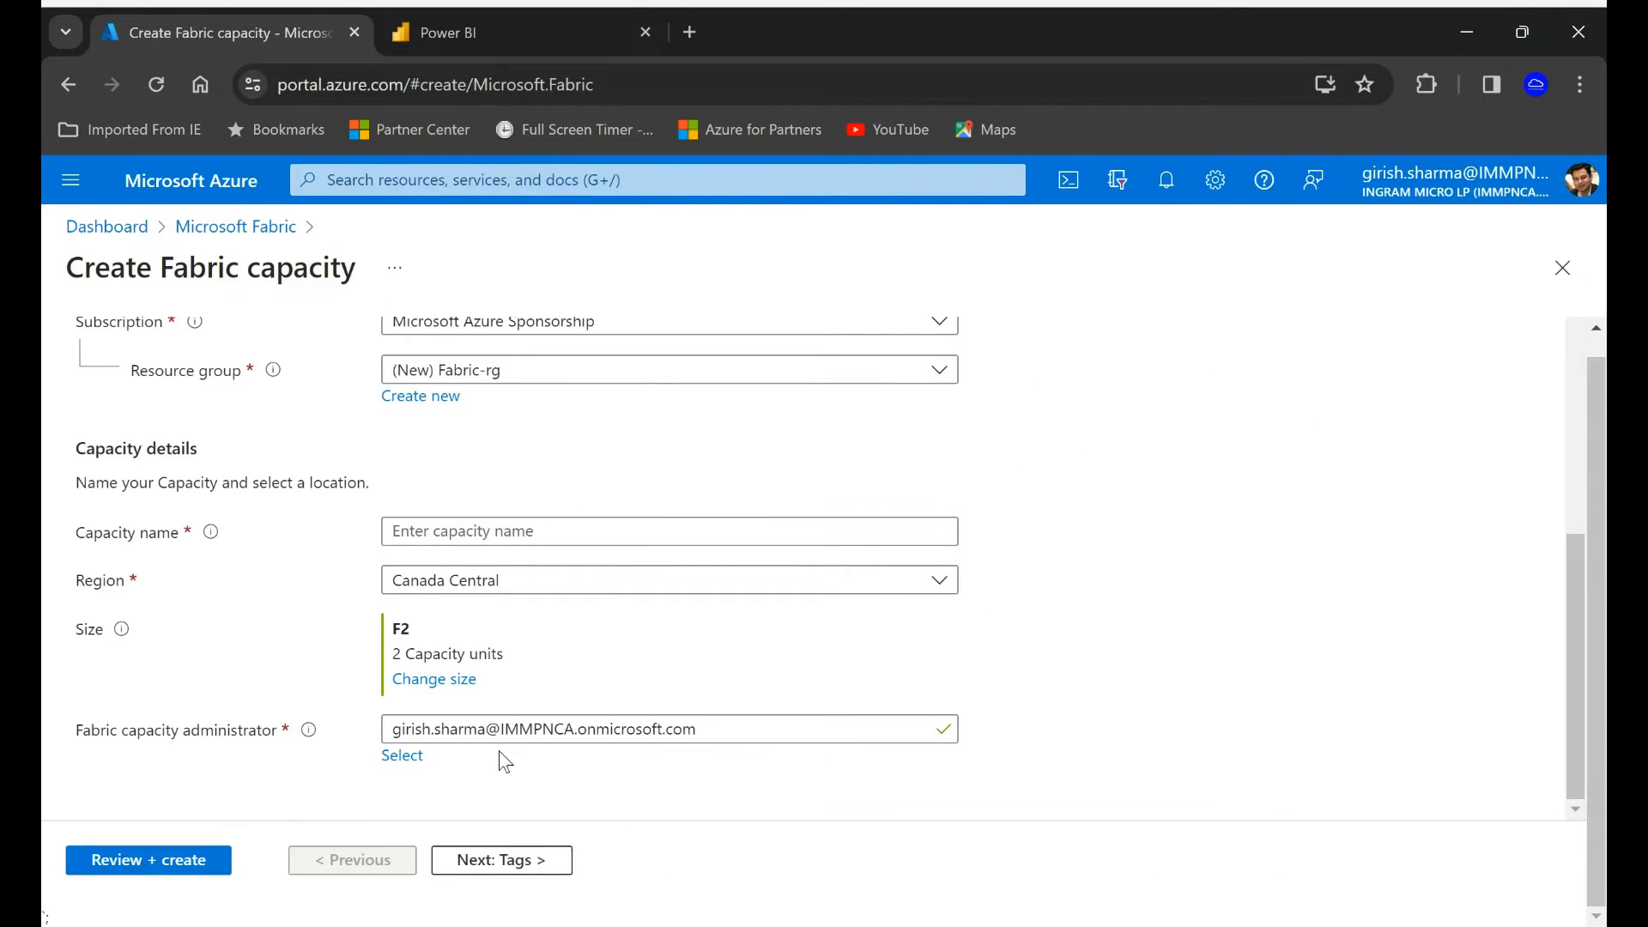
Leave the administrator unchanged, attempt Review + create, and return to Tags after validation fails.
click(402, 755)
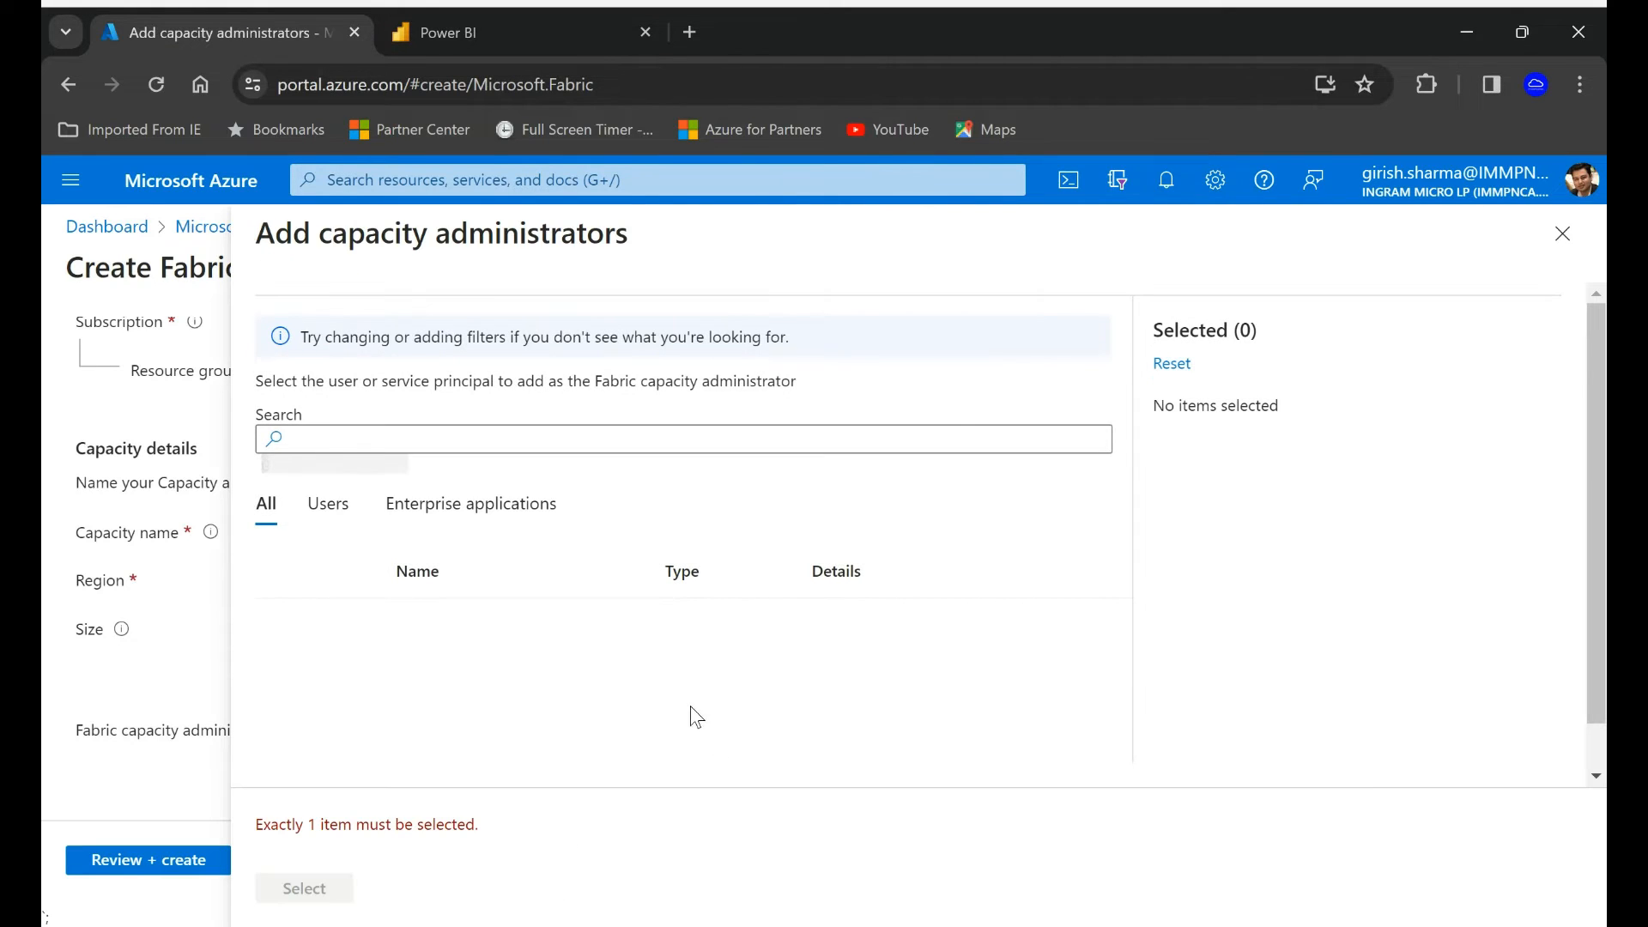
click(1561, 232)
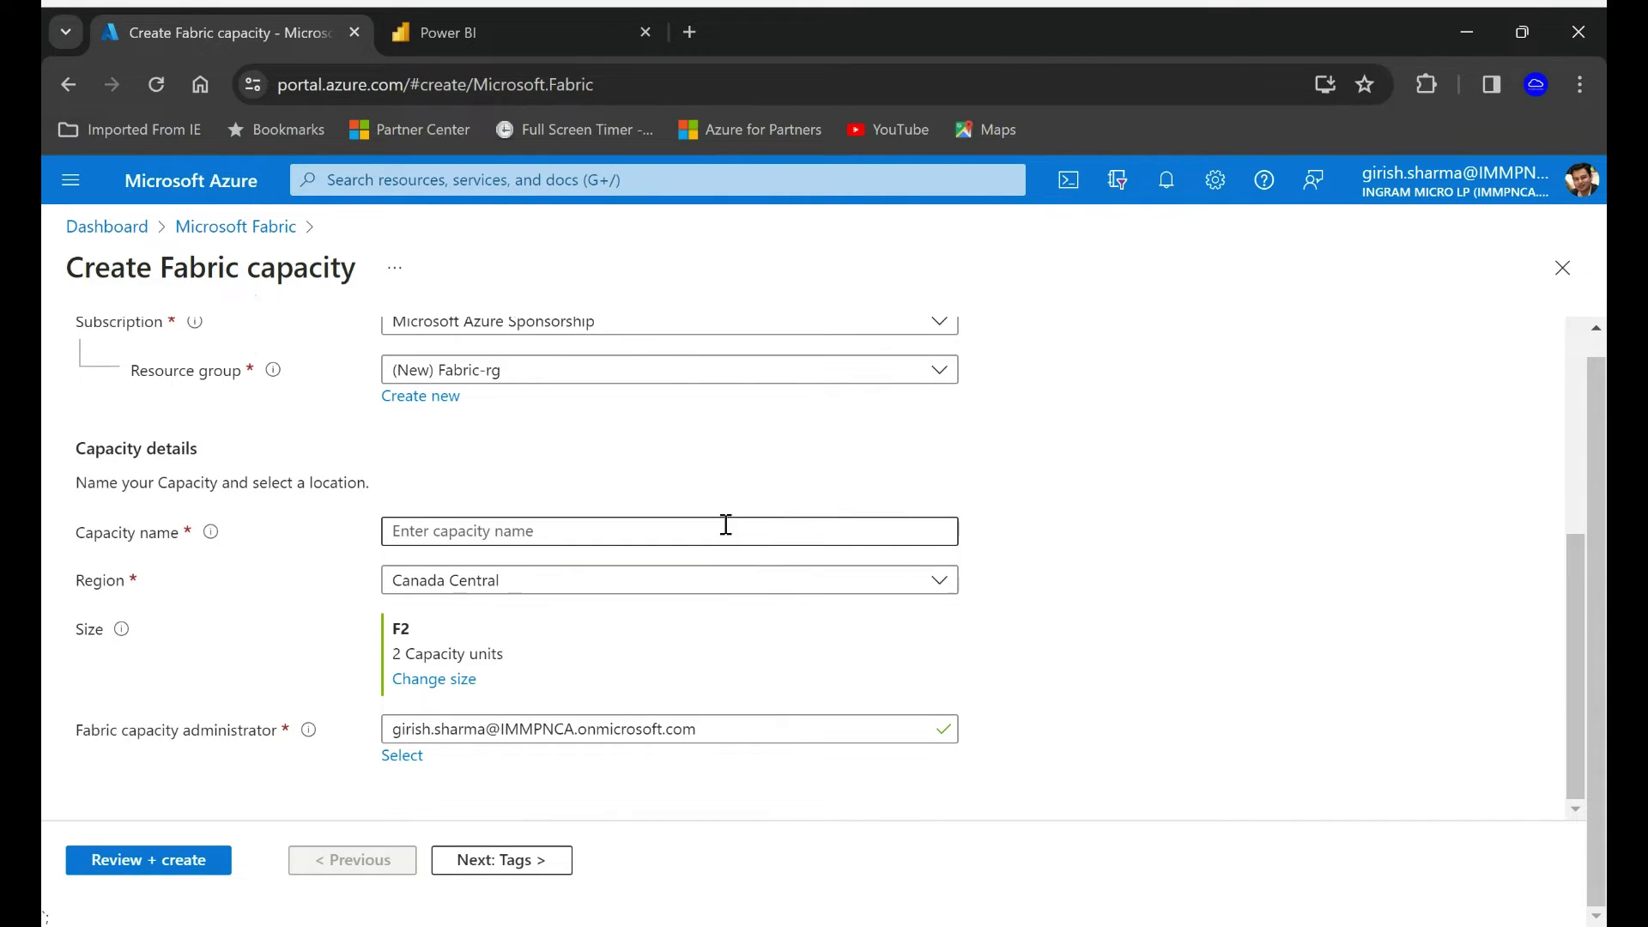
click(509, 858)
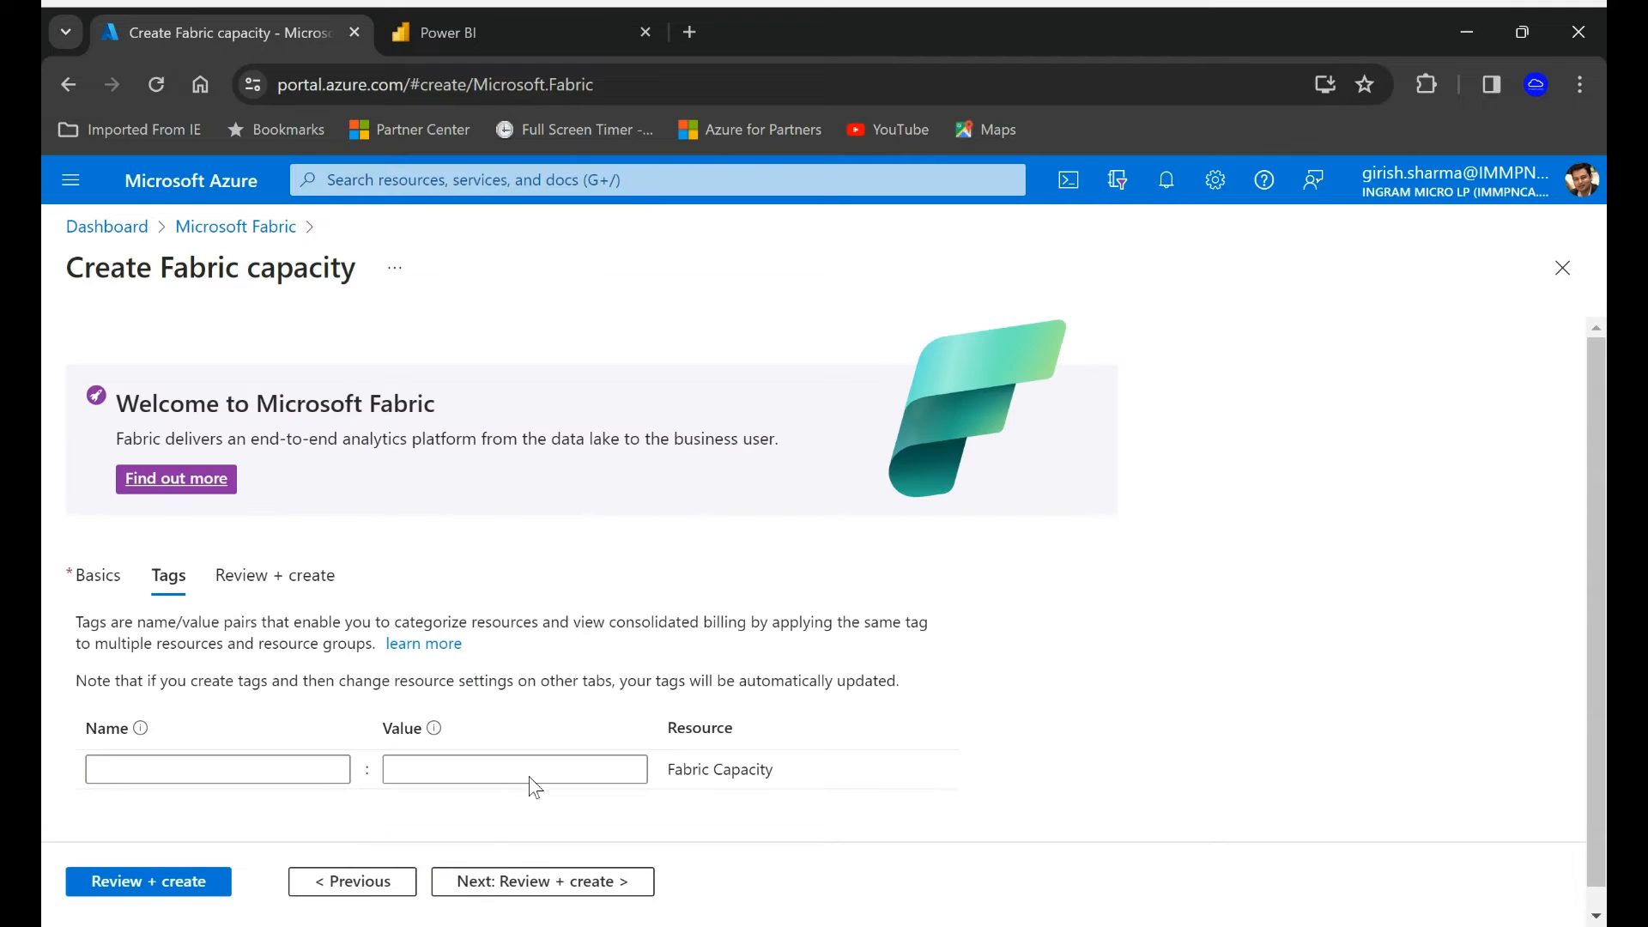
scroll(798, 662, down, 1)
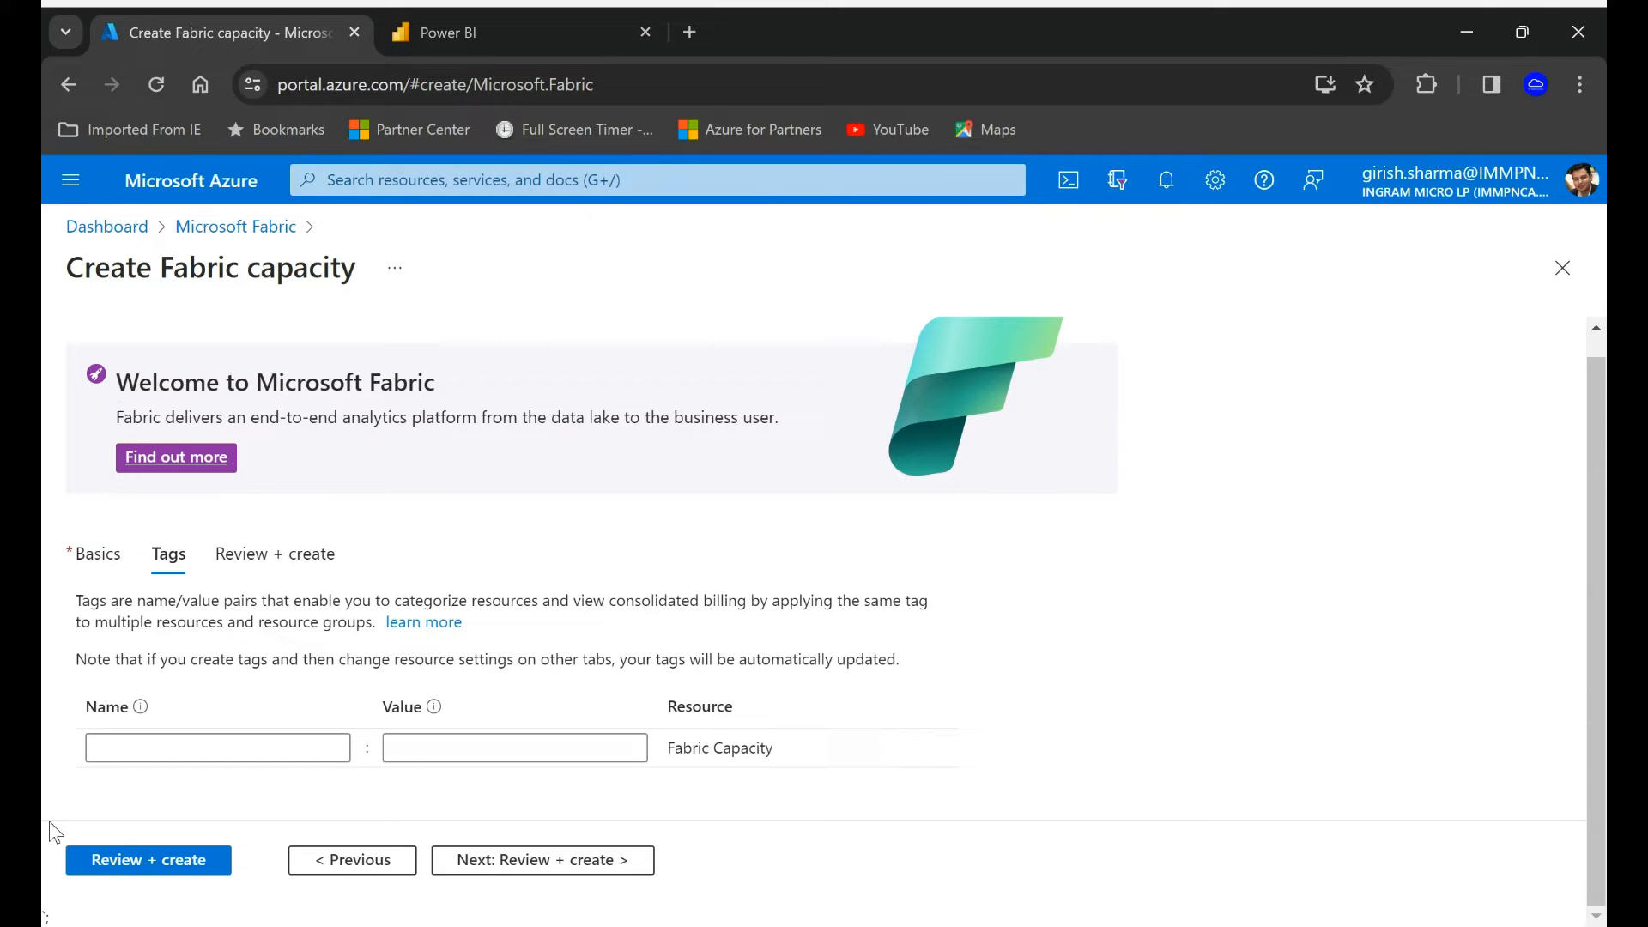
click(146, 859)
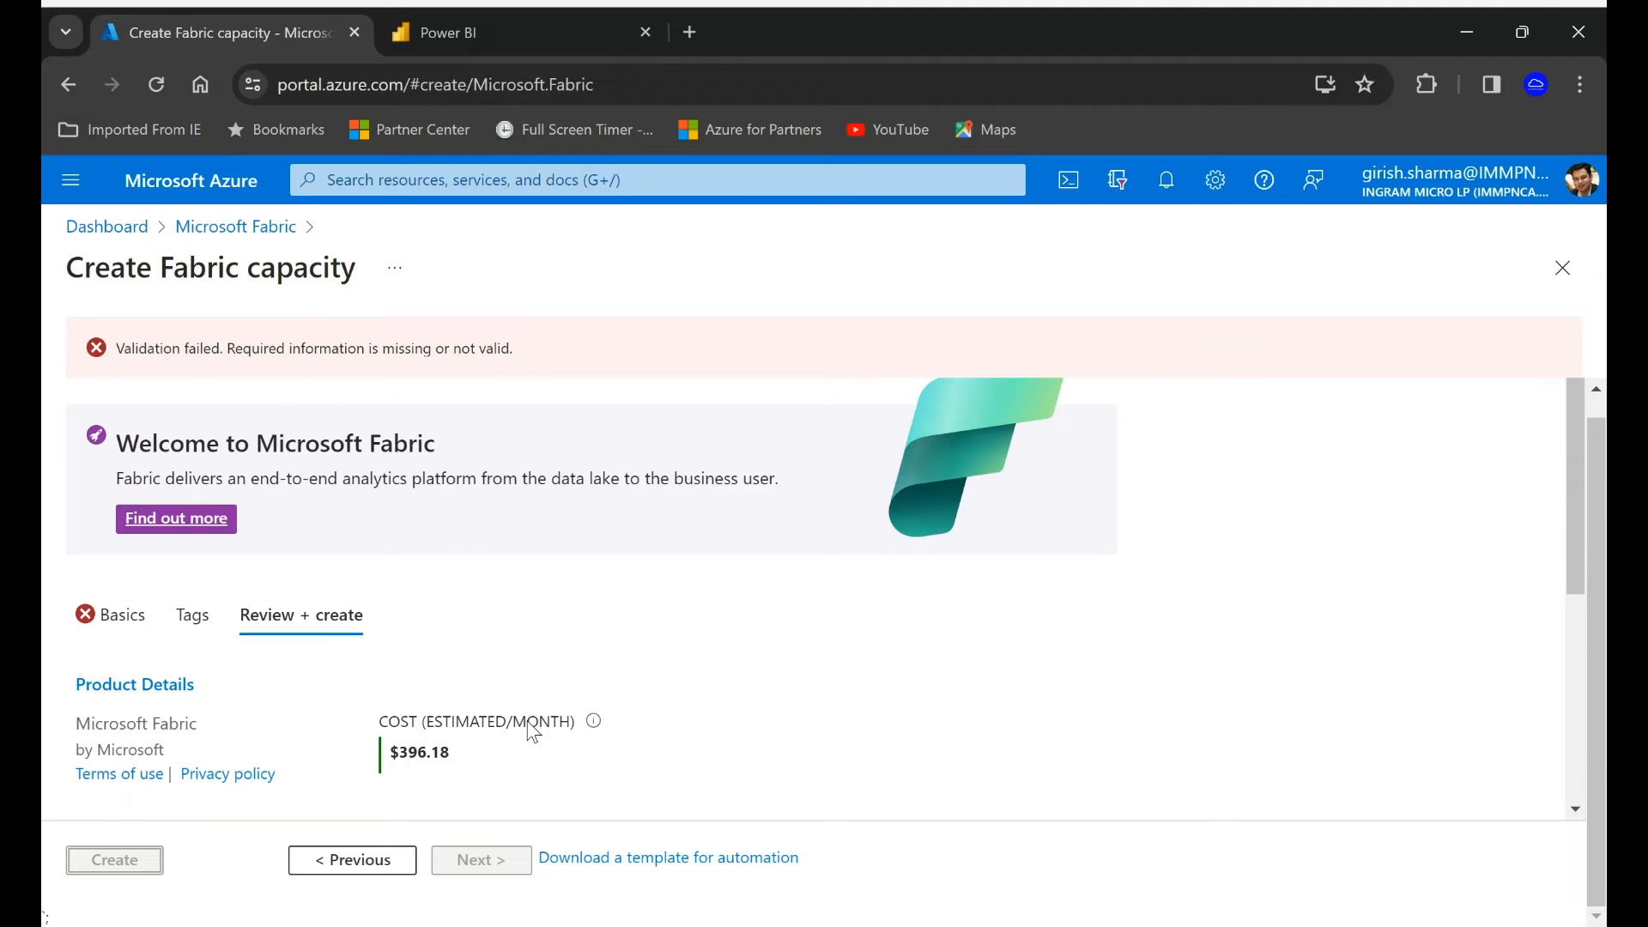
scroll(527, 734, down, 5)
scroll(528, 734, down, 3)
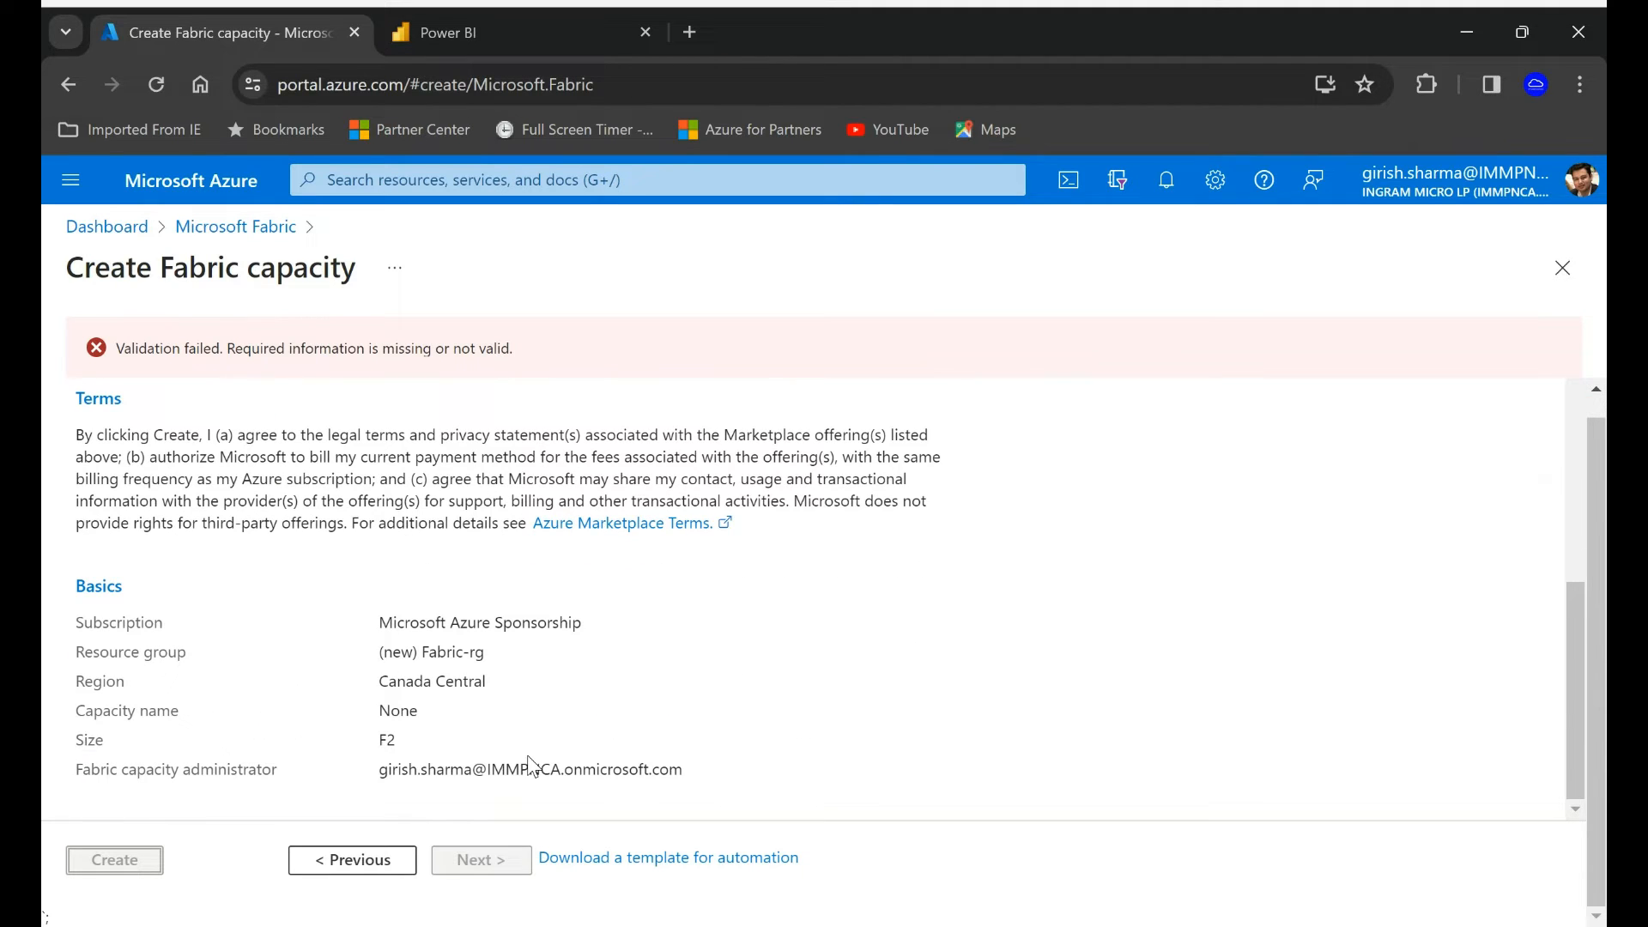
click(353, 859)
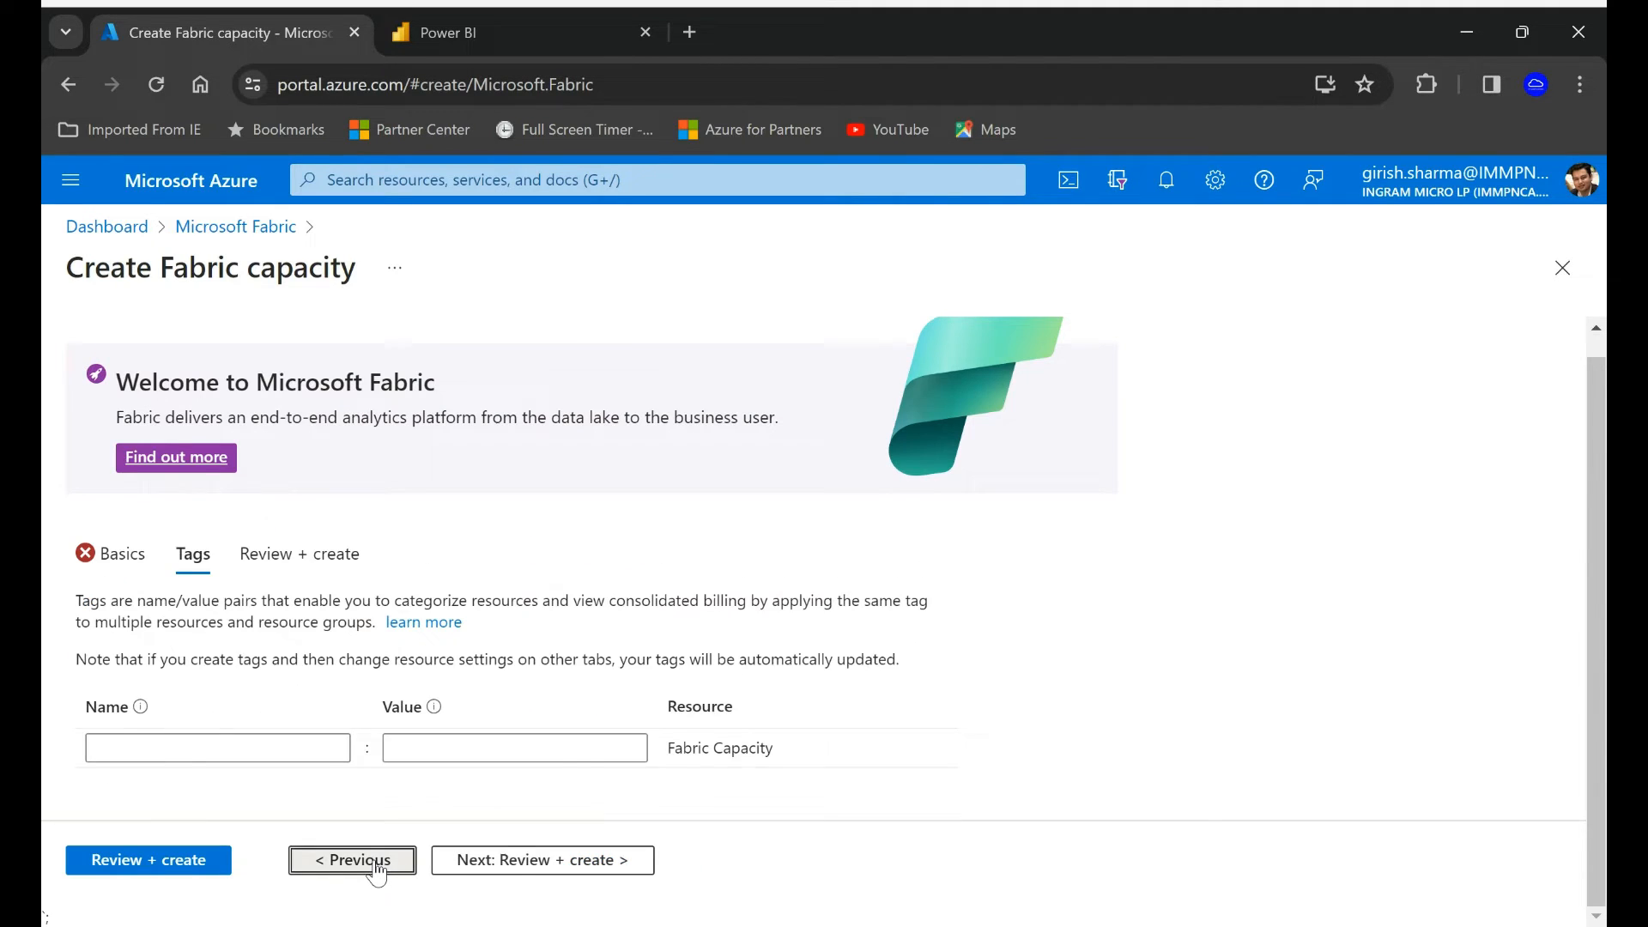
Enter a capacity name on the Basics step and re-check validation.
click(377, 871)
scroll(1081, 630, down, 4)
scroll(1080, 644, down, 1)
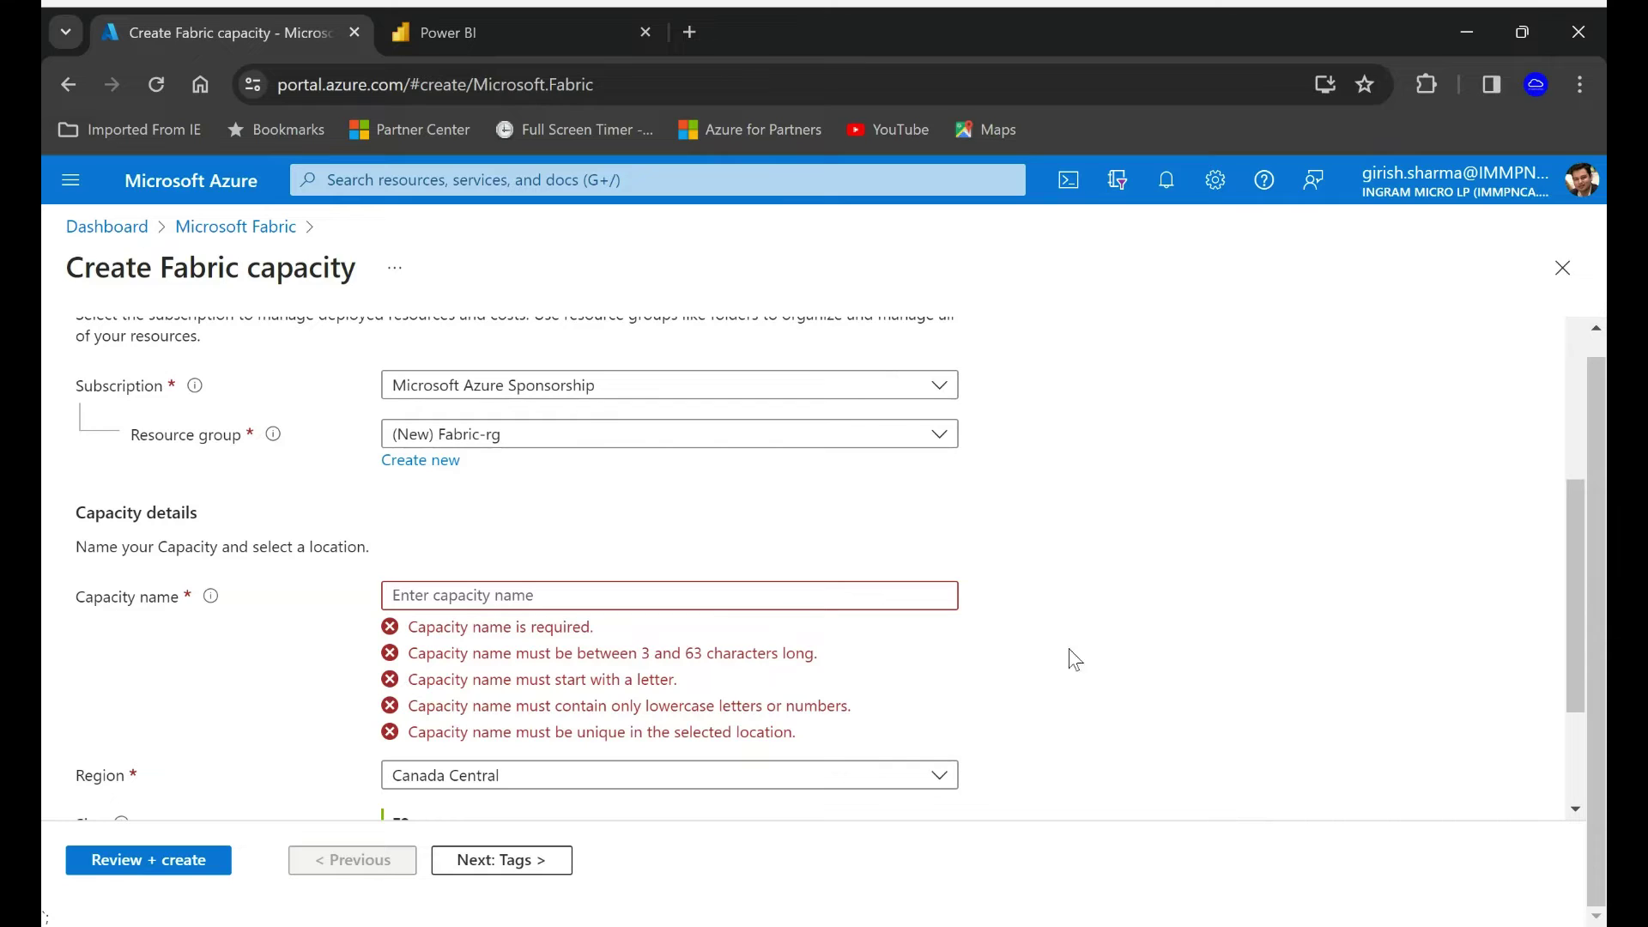
click(708, 596)
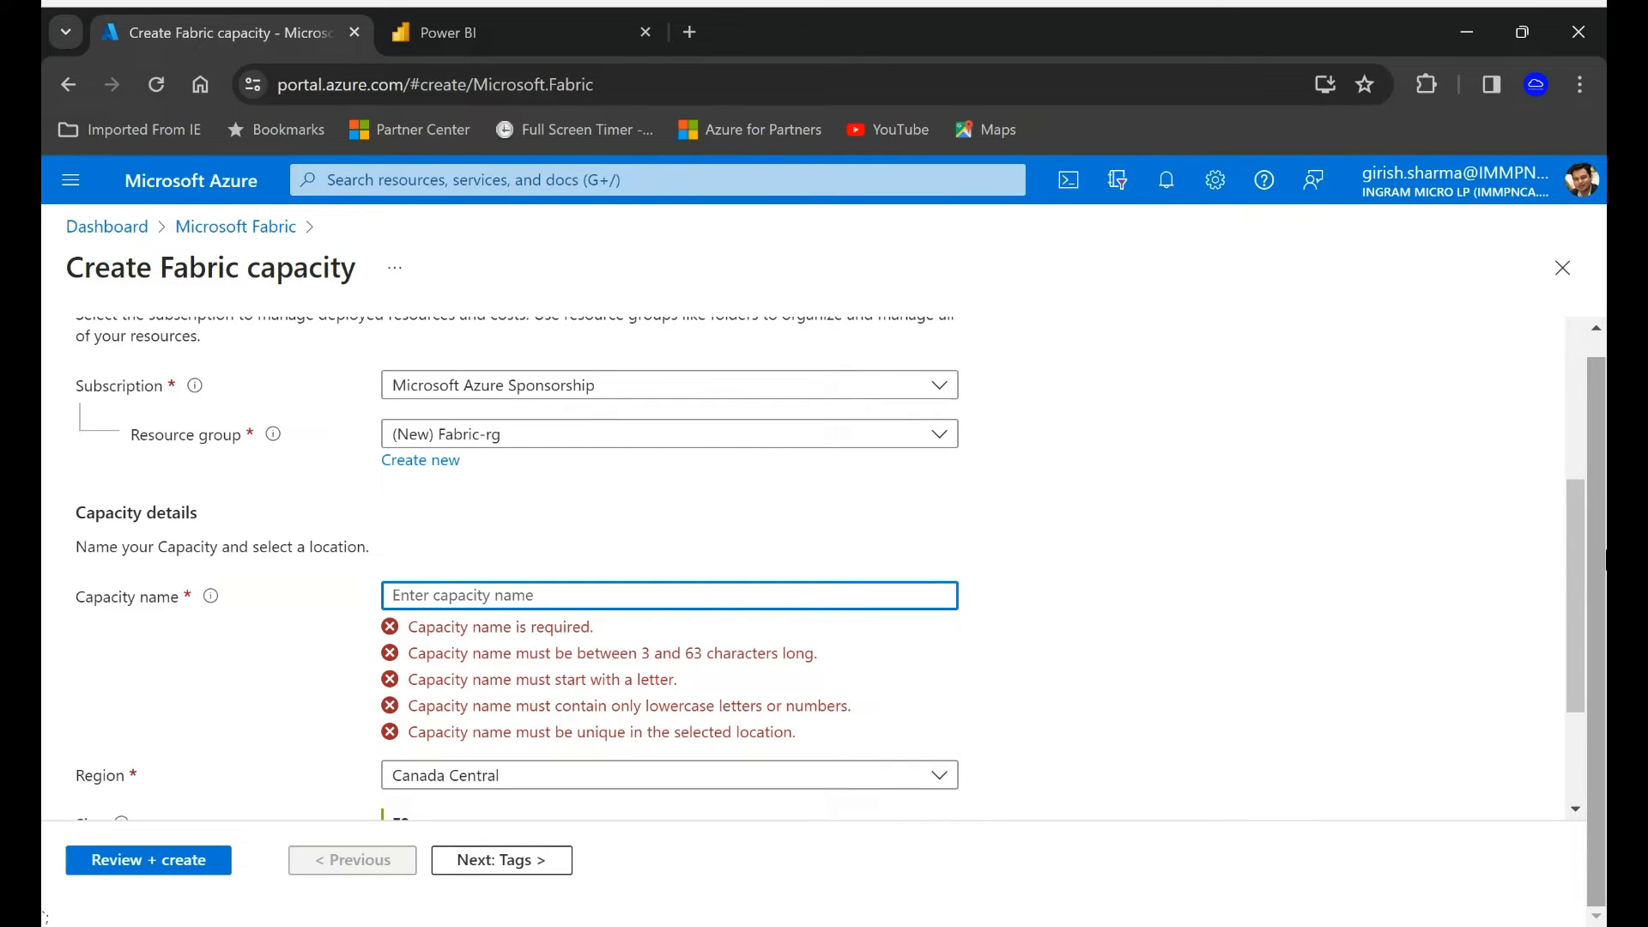
text(g)
text(irish-)
text(fabric-)
text(capacity)
click(1408, 585)
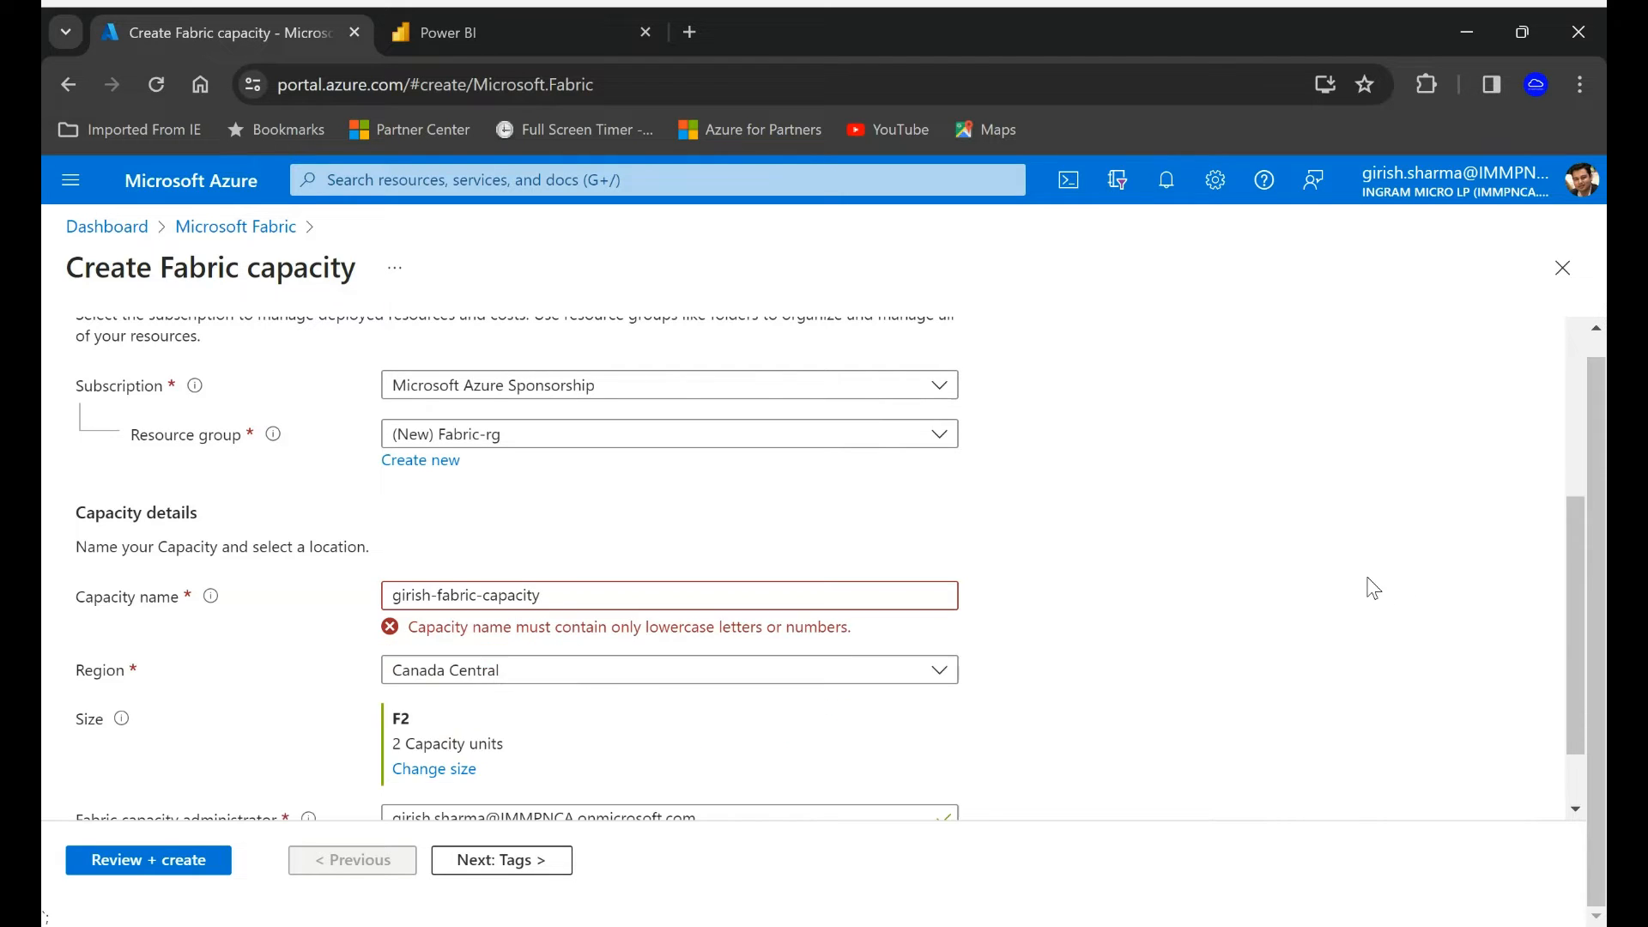
Remove the hyphens and append 1 so the name girishfabriccapacity1 passes validation.
click(481, 595)
key(BackSpace)
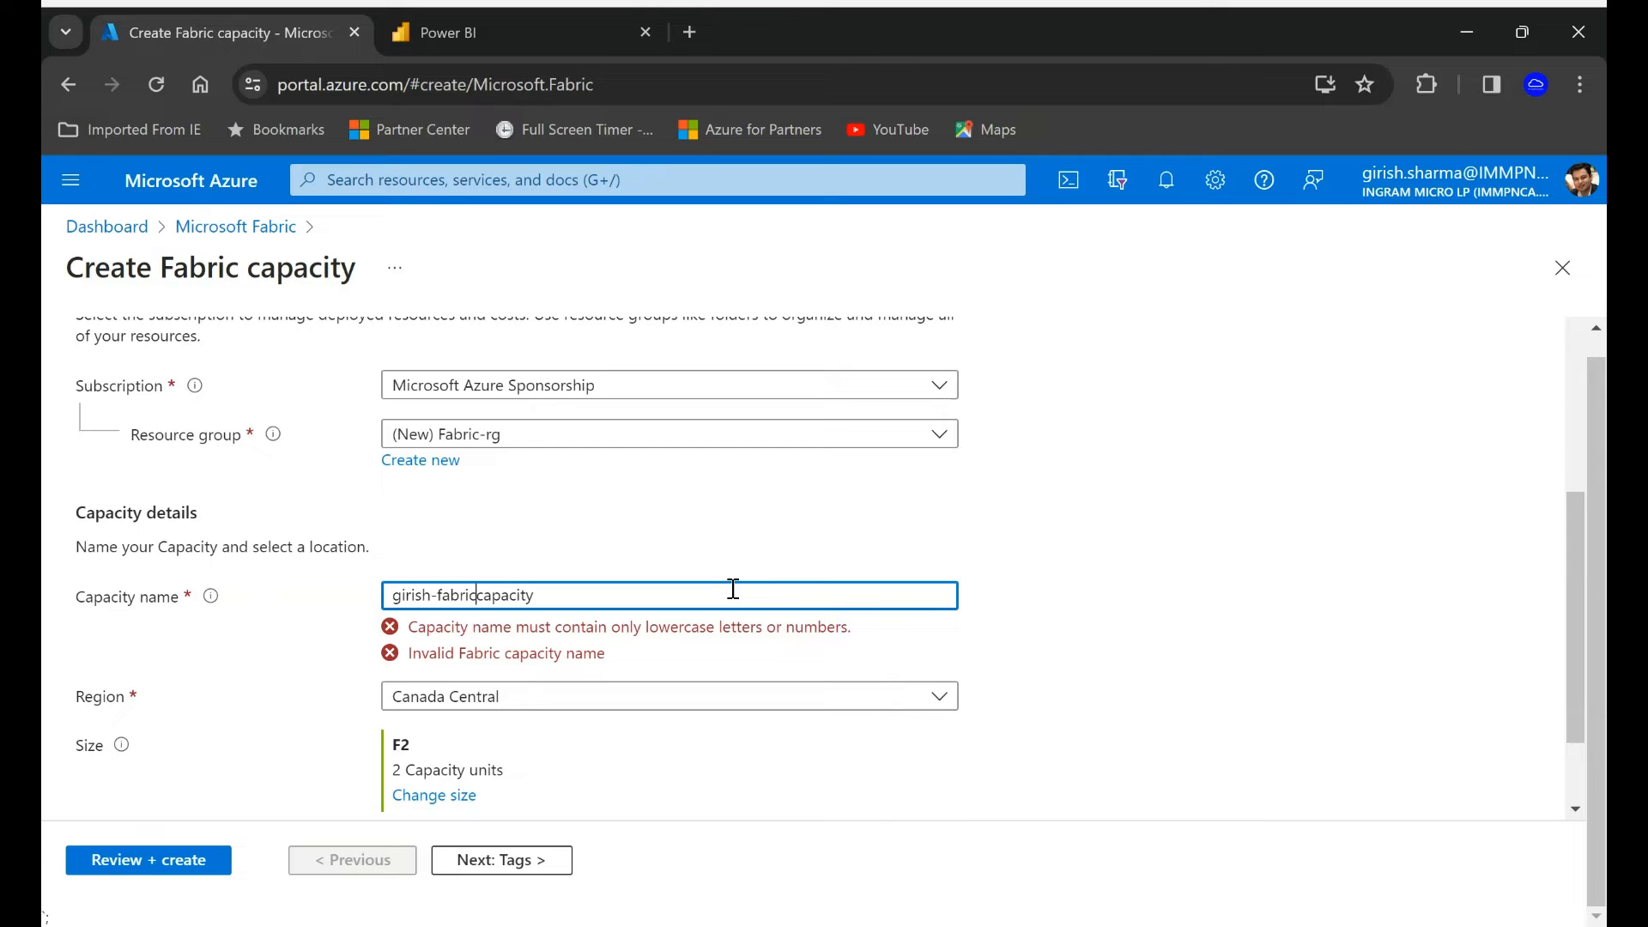
click(436, 593)
key(BackSpace)
click(705, 595)
text(1)
click(1096, 635)
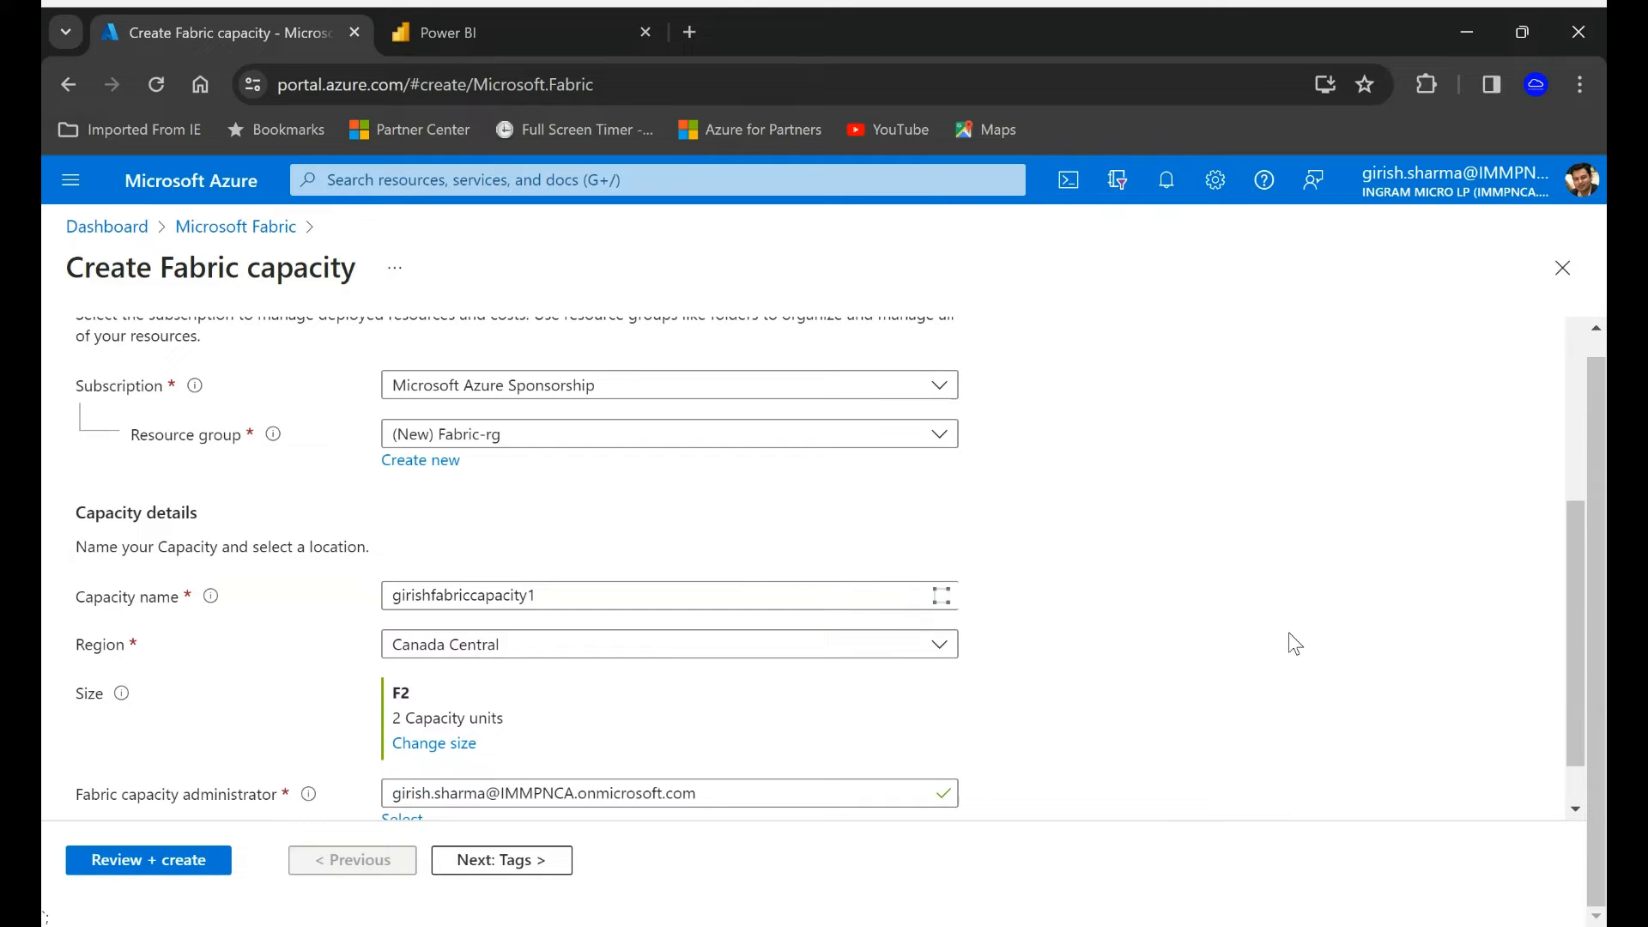
scroll(1075, 650, down, 1)
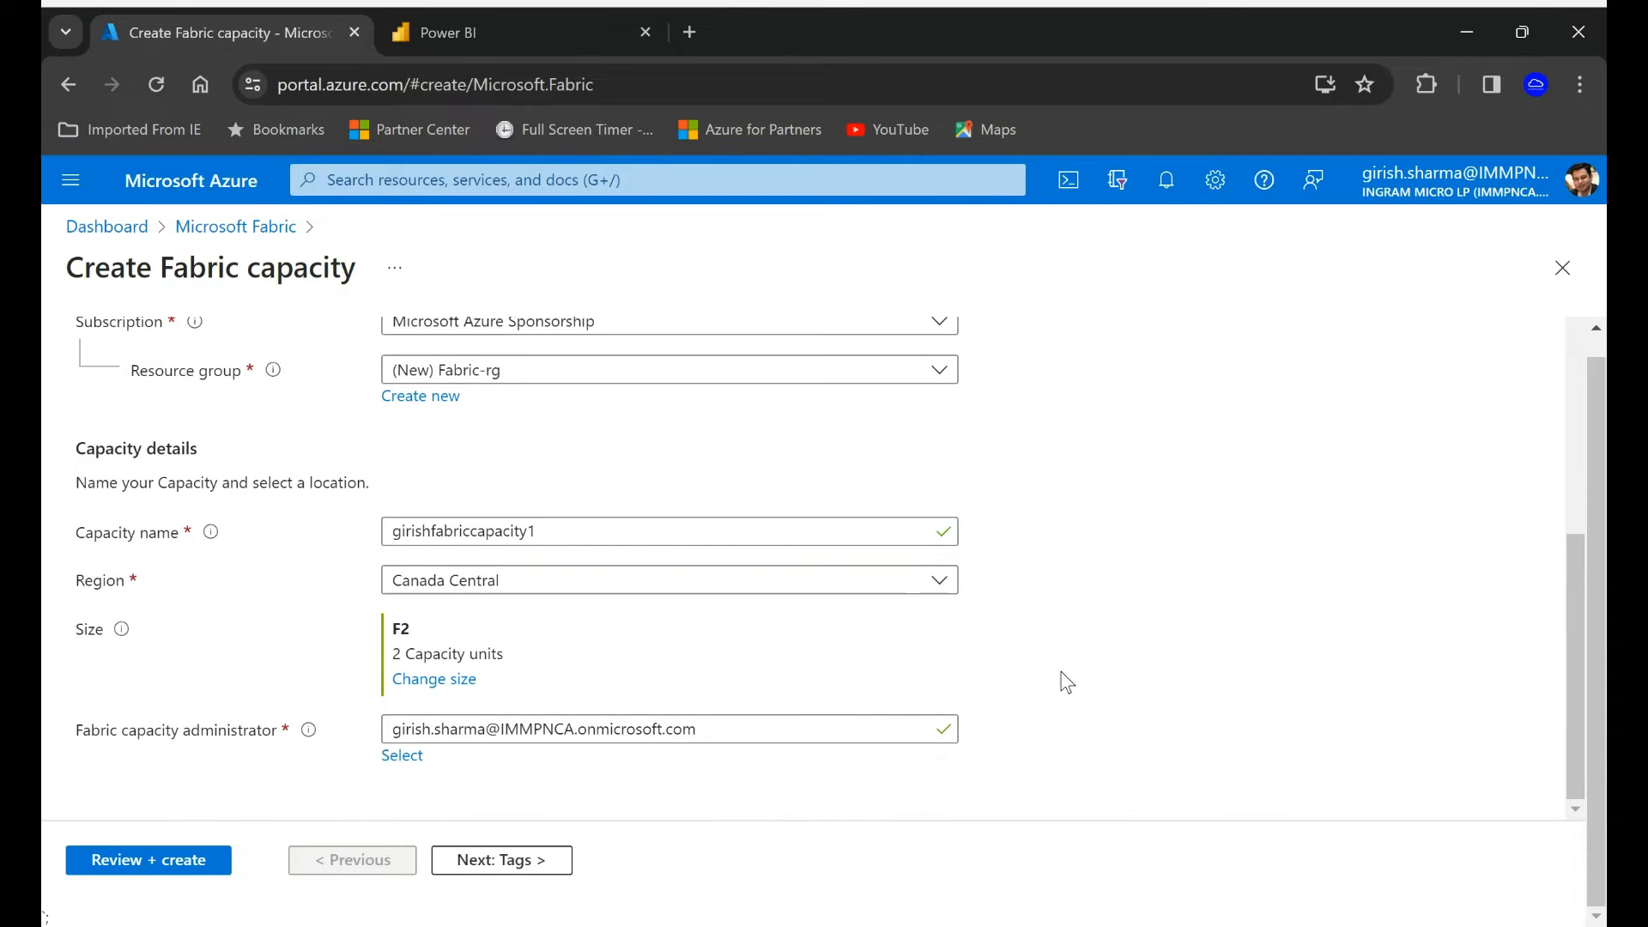
Review the capacity settings and start deploying the F2 Fabric capacity.
click(168, 873)
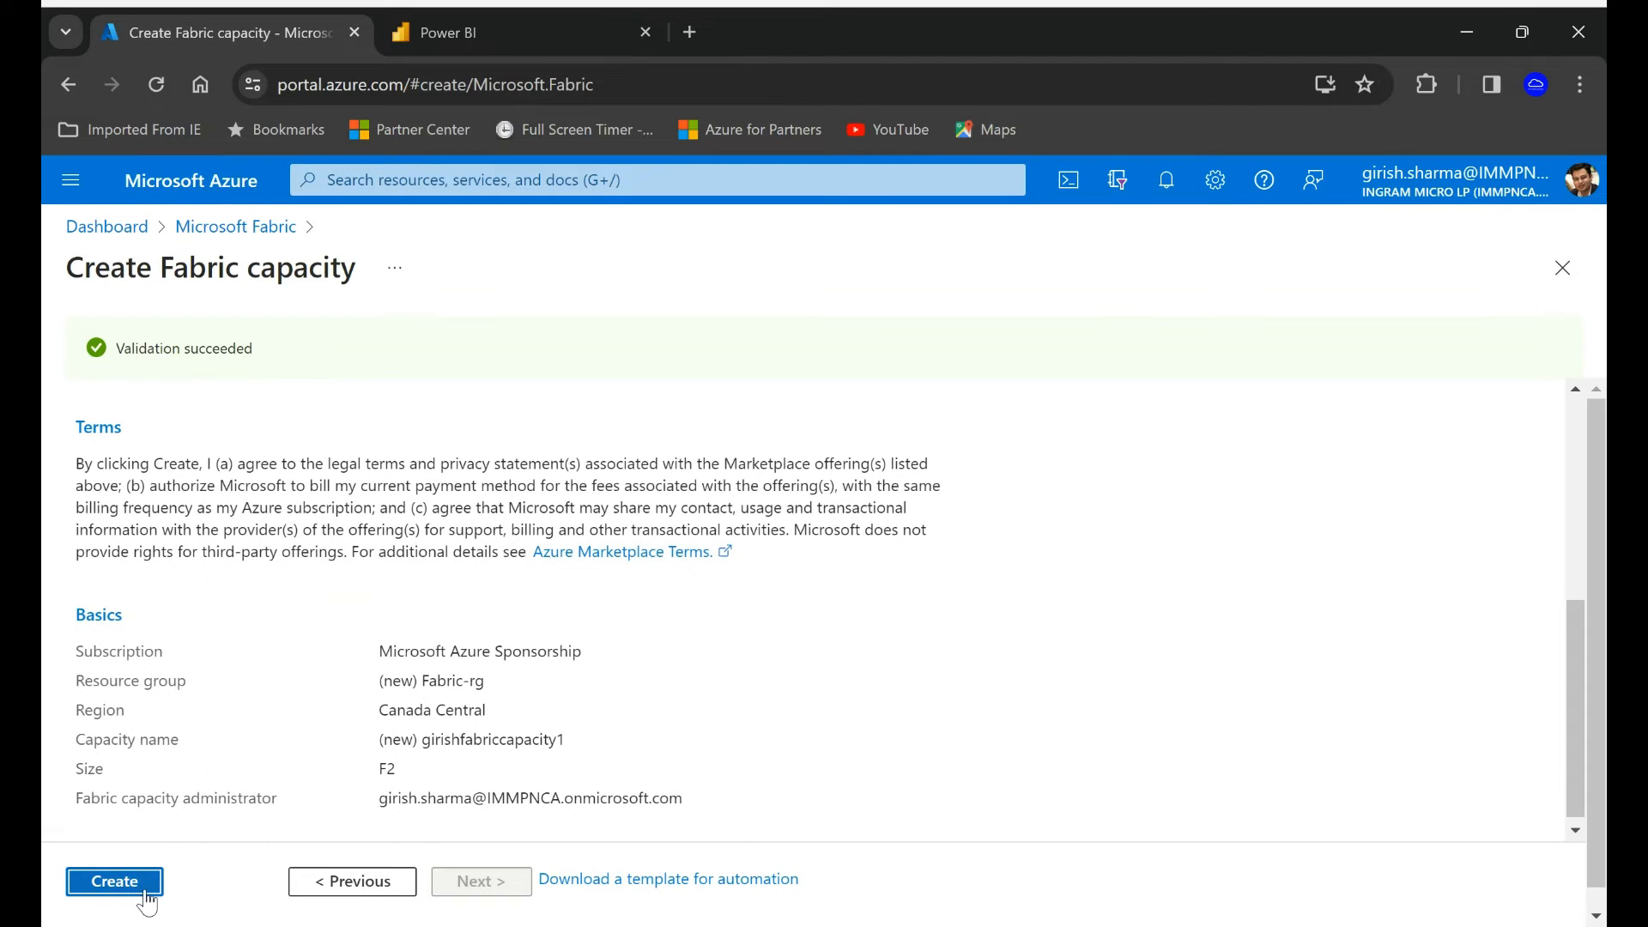
click(145, 885)
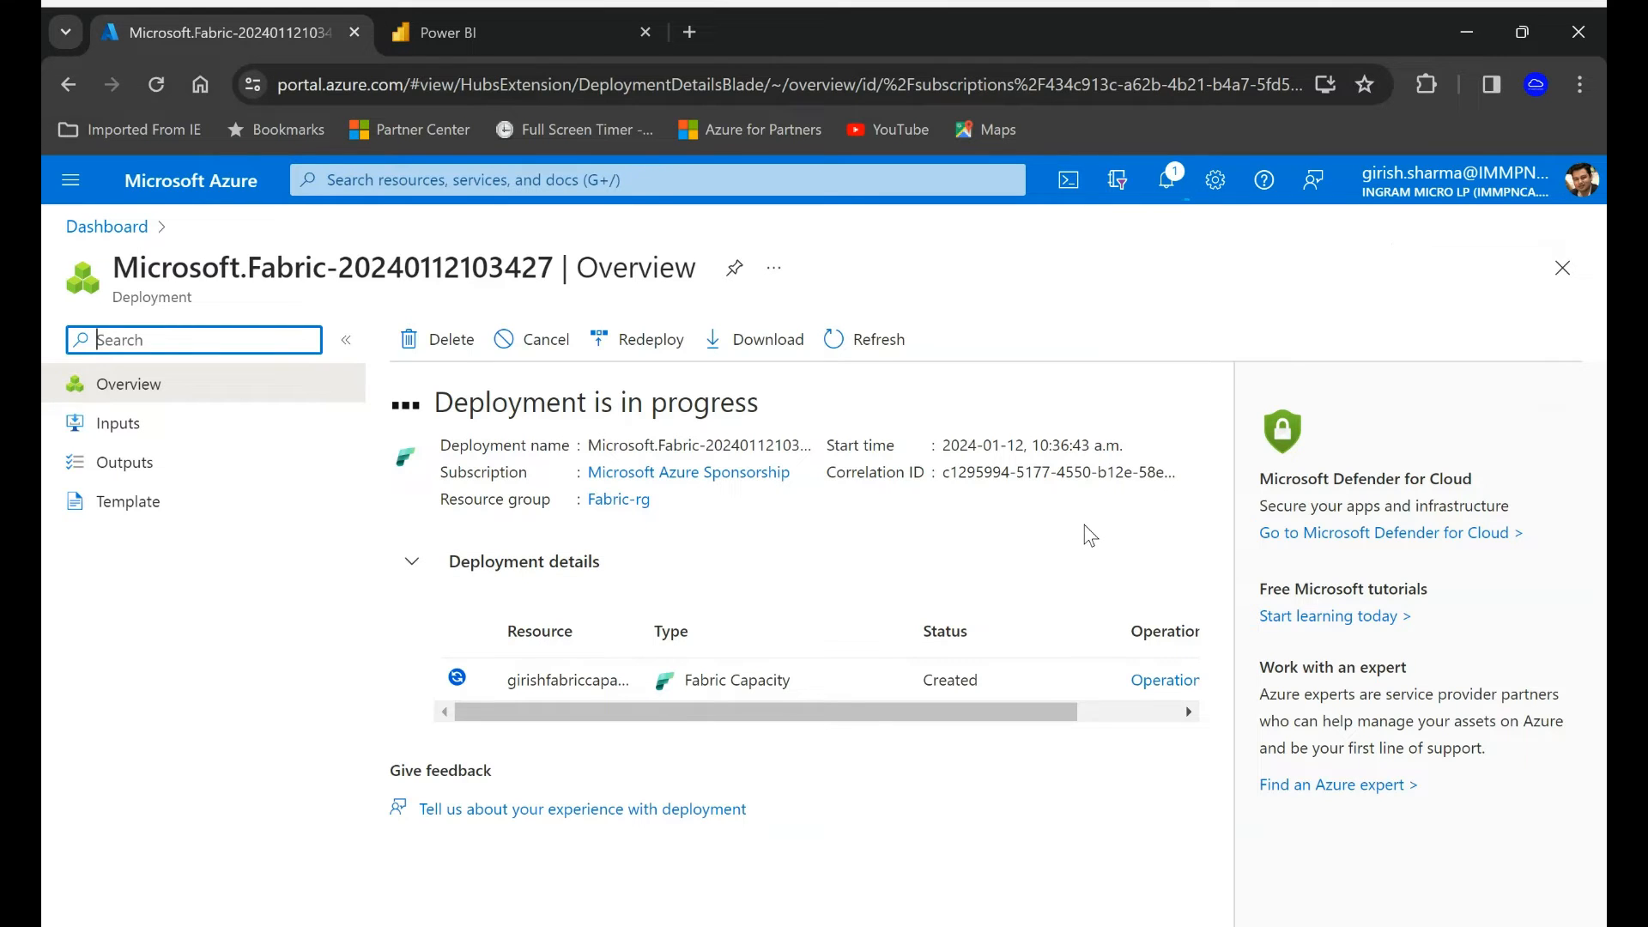
Check in Power BI My workspace settings that the license is Trial, then close the panel.
click(537, 39)
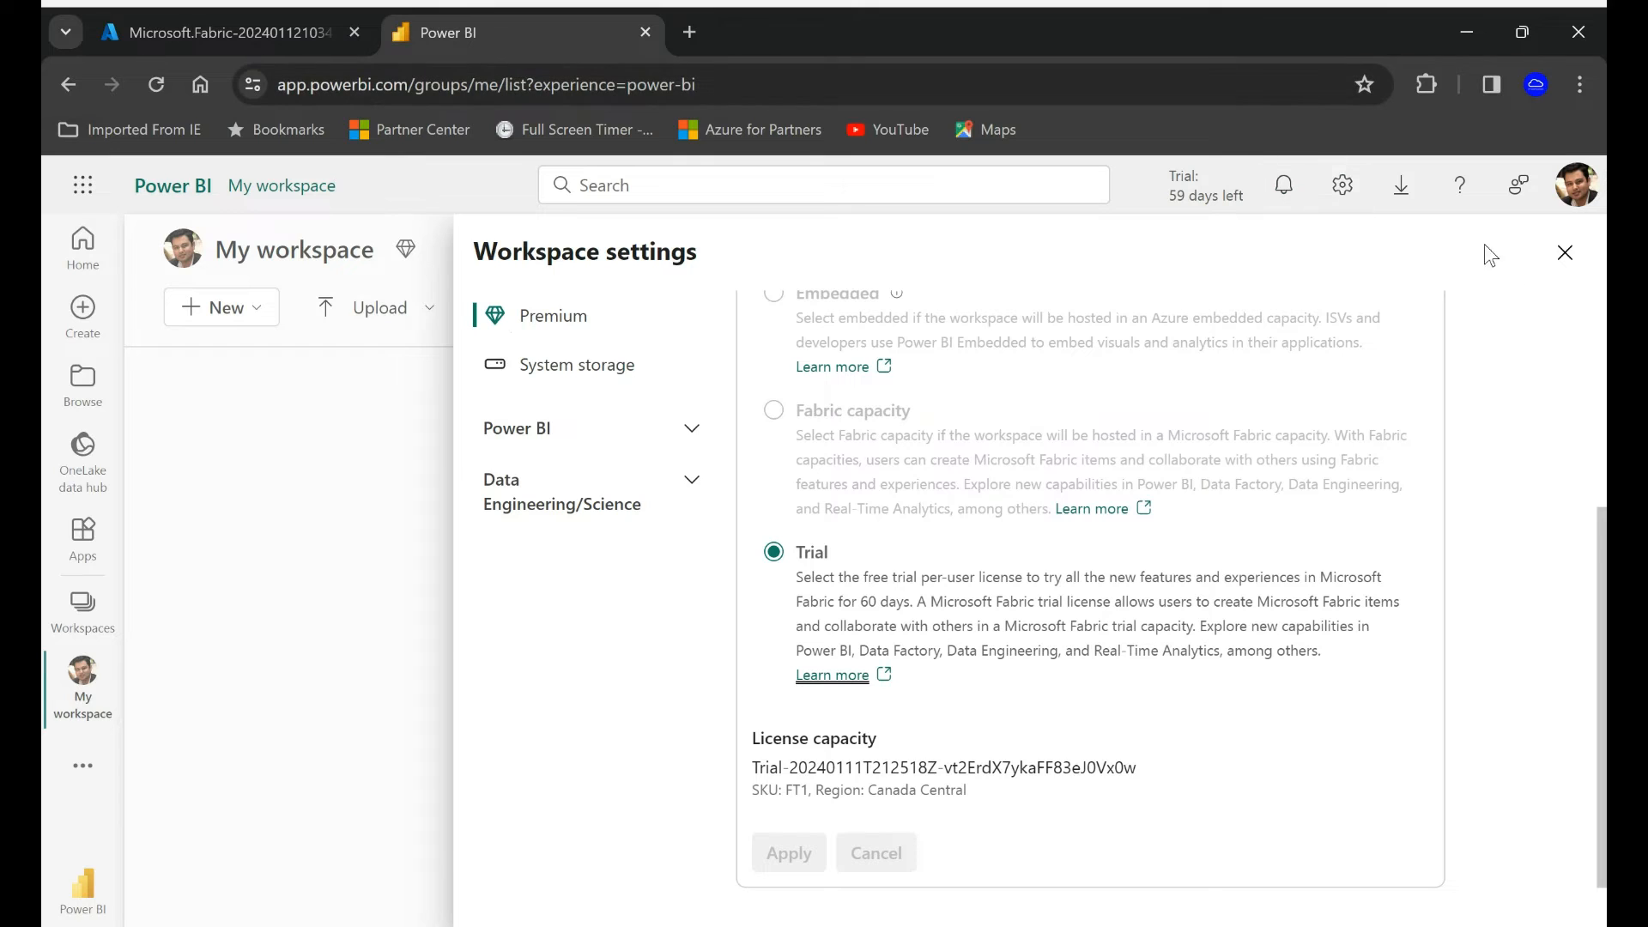
click(1565, 253)
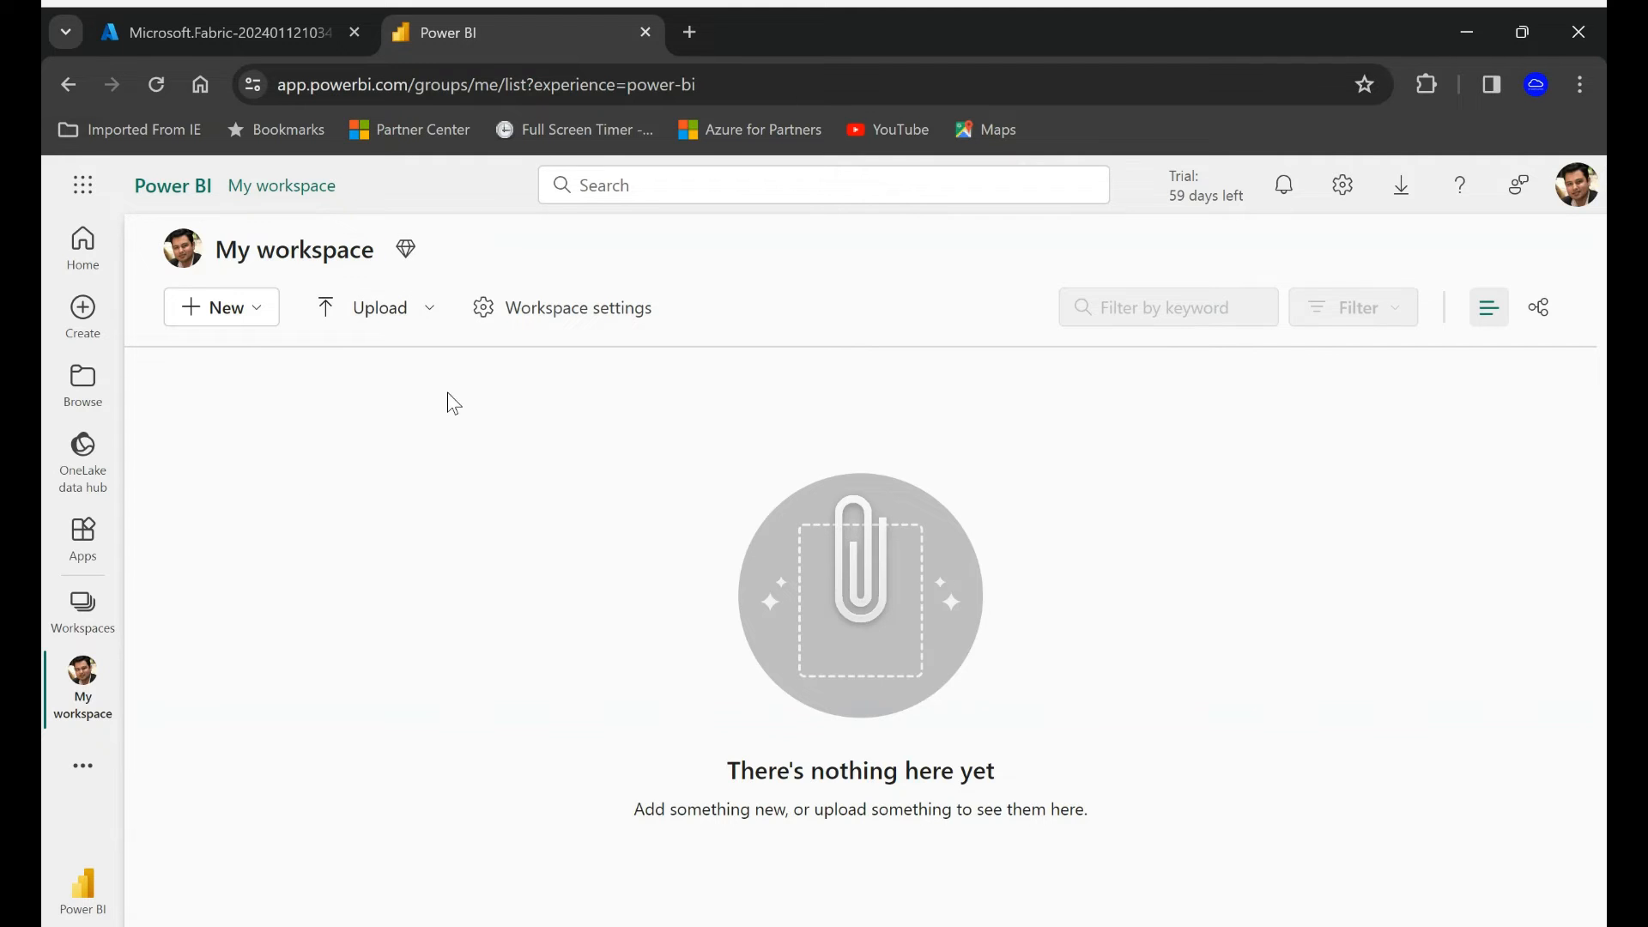
click(609, 315)
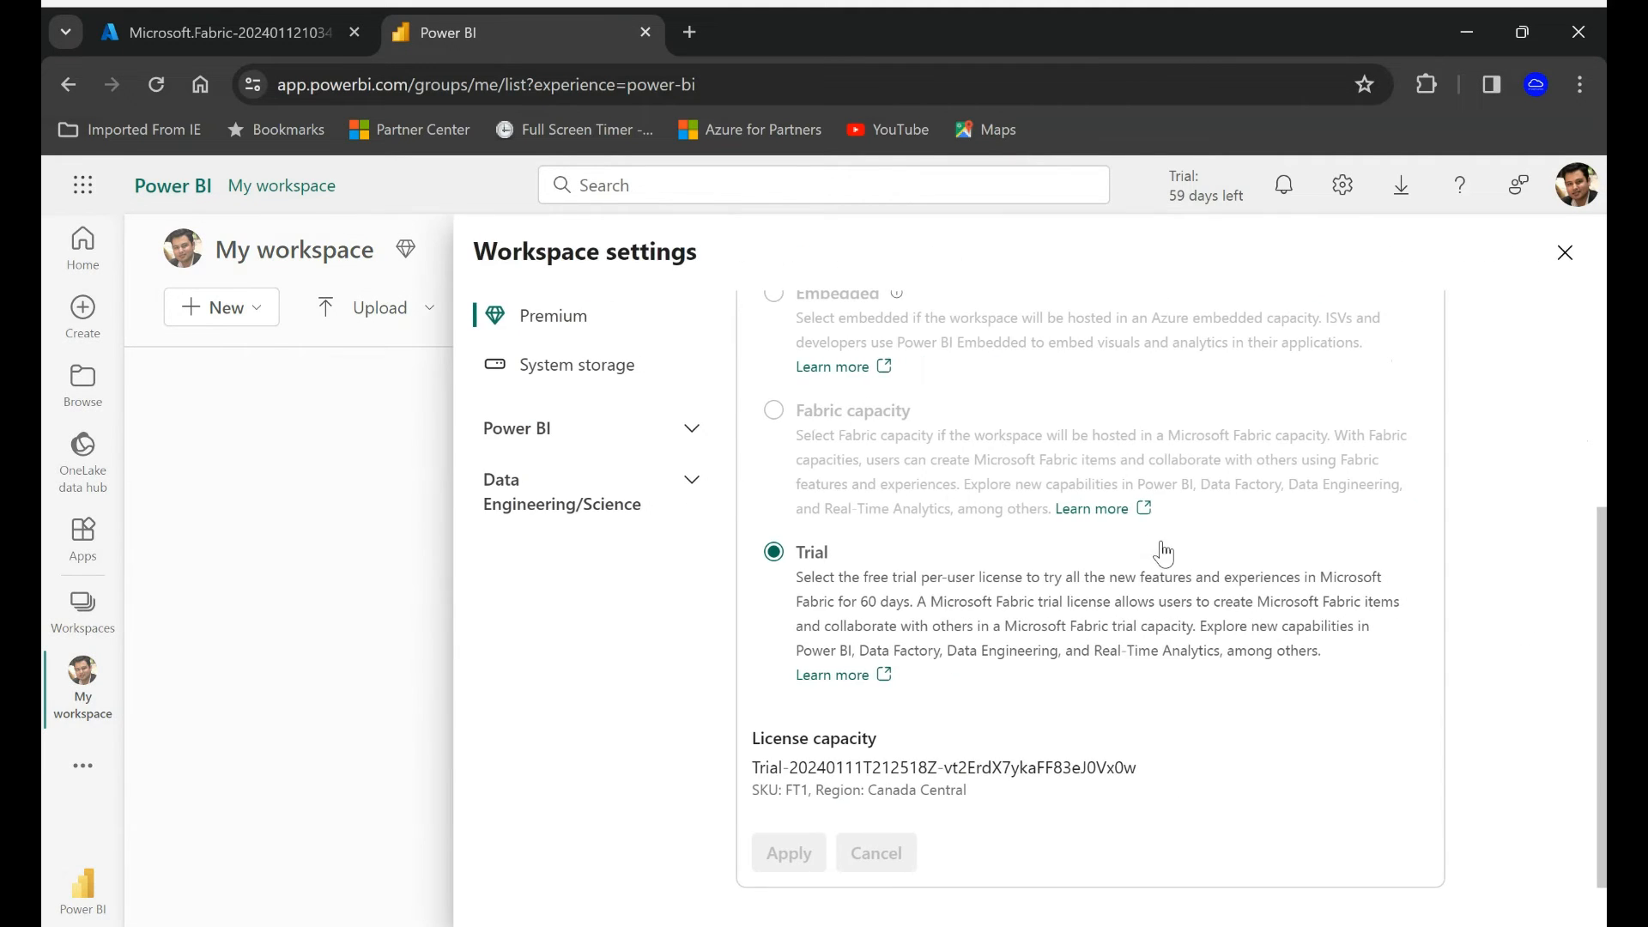
scroll(1158, 641, up, 5)
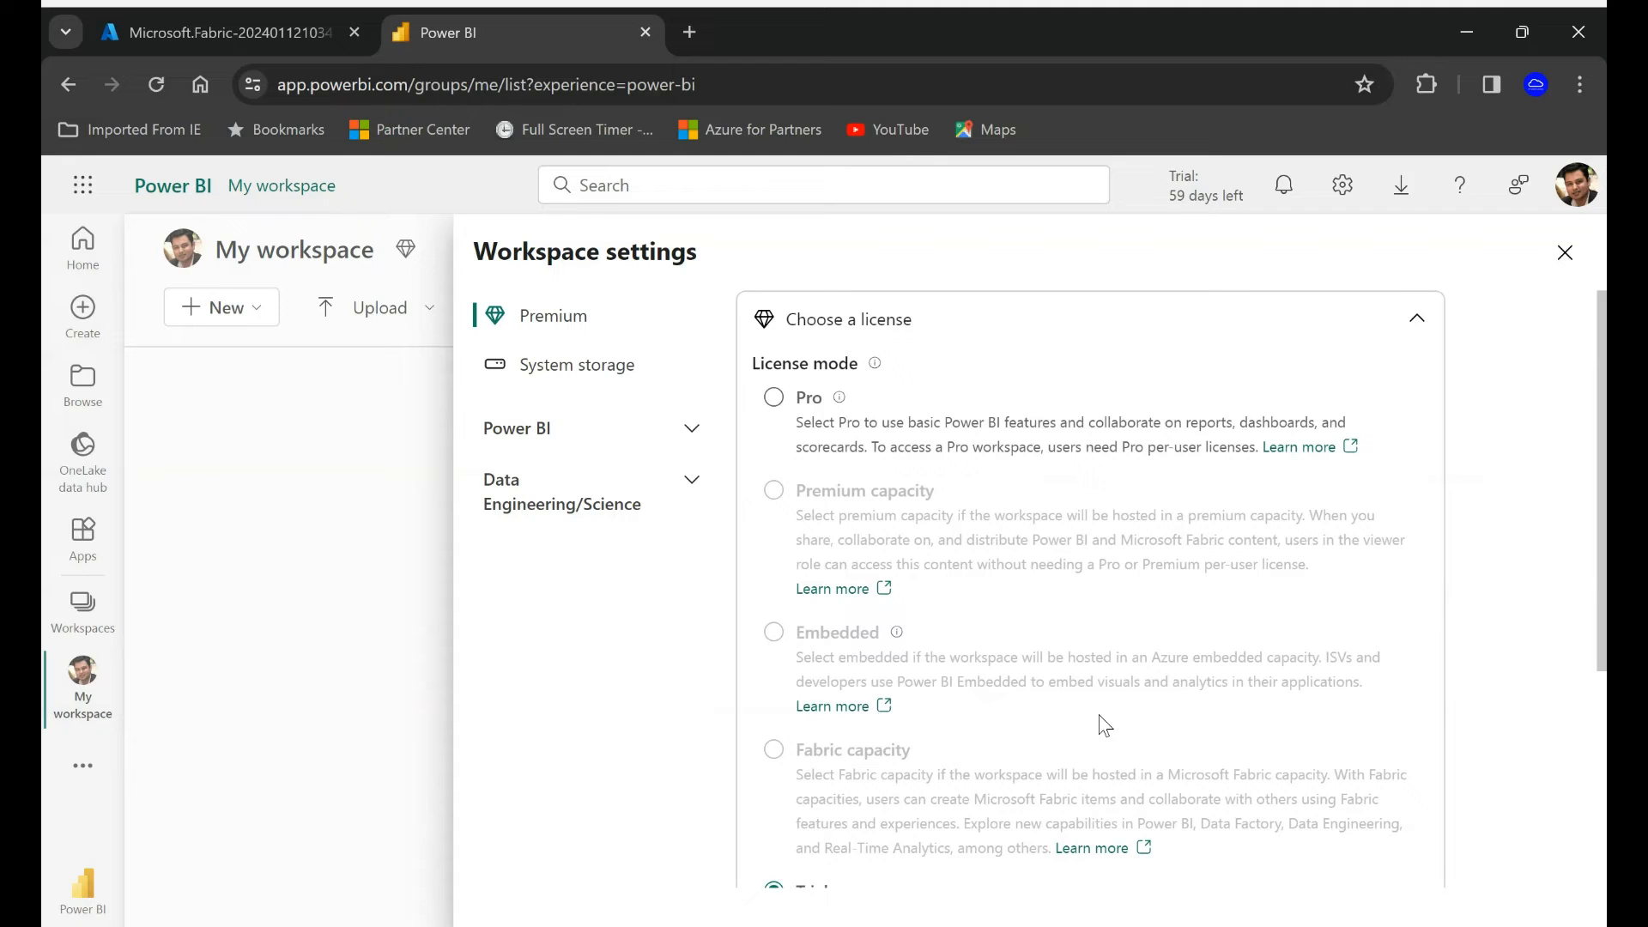
scroll(1104, 556, down, 5)
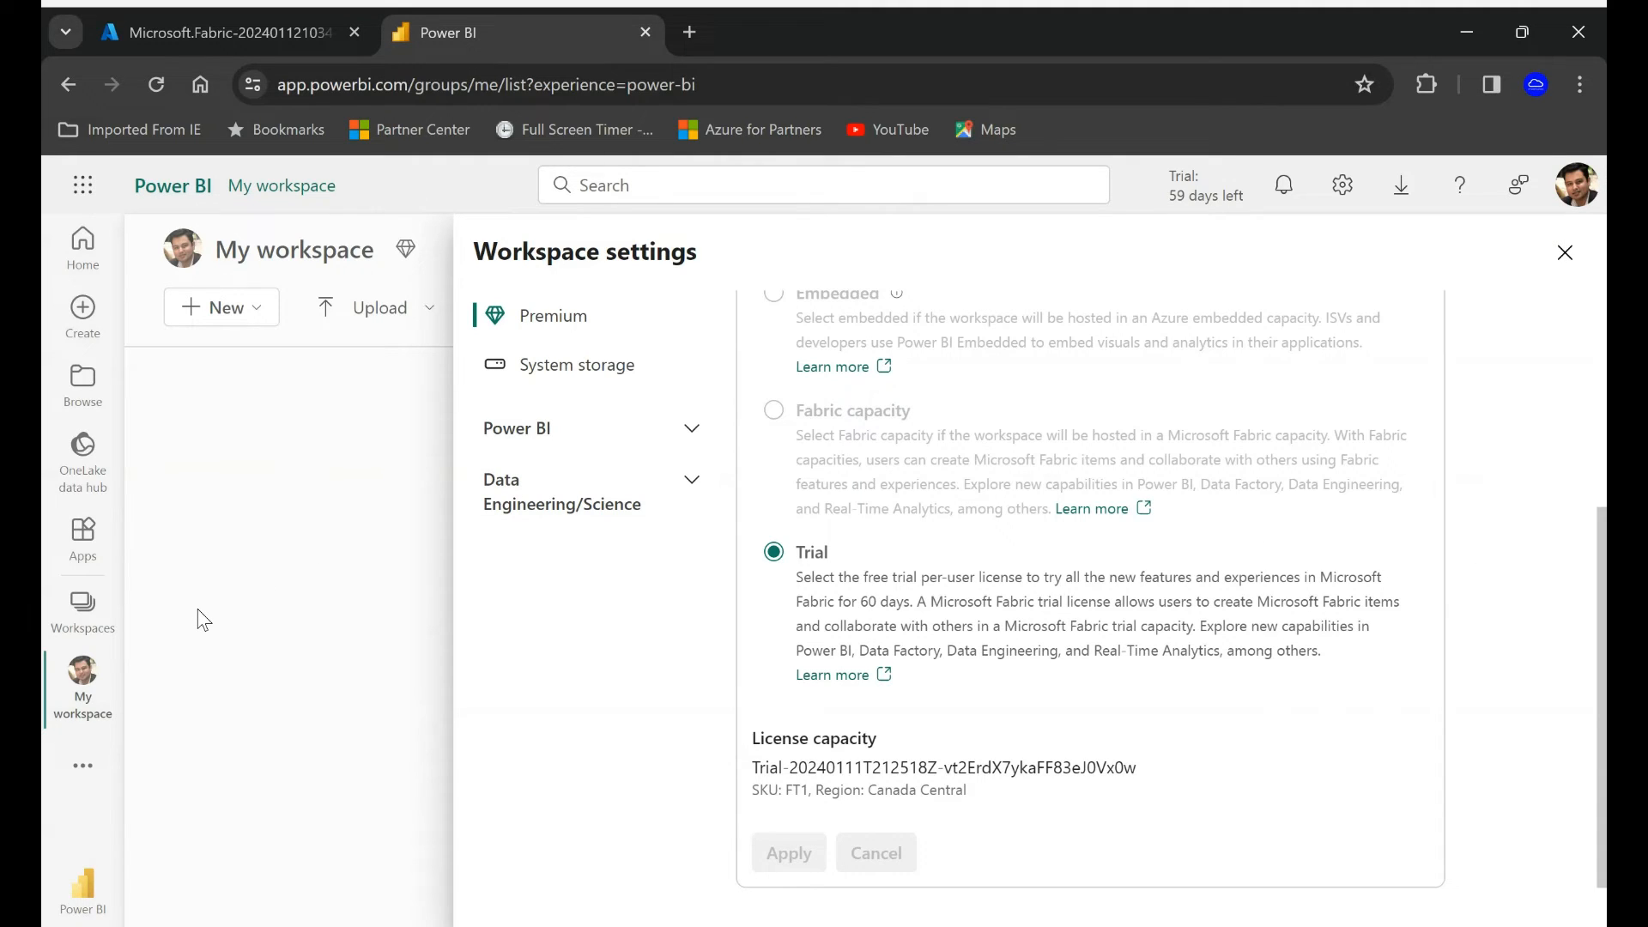
click(1564, 253)
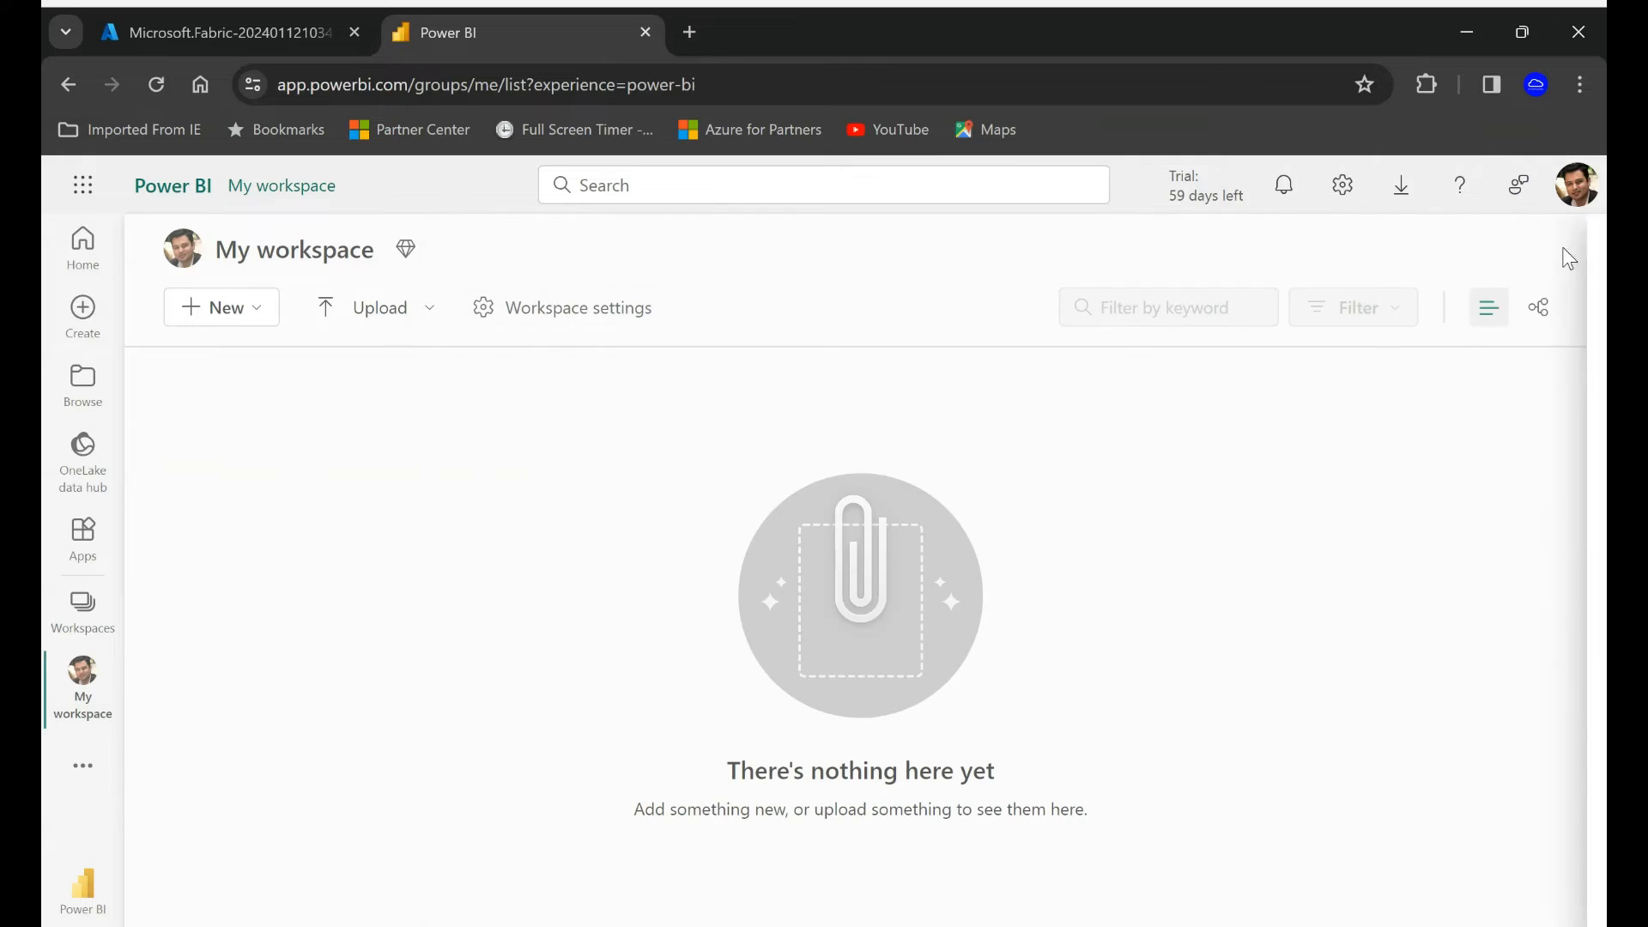
Go to the deployed girishfabriccapacity1 resource, review its size options, and return to its Overview.
click(226, 32)
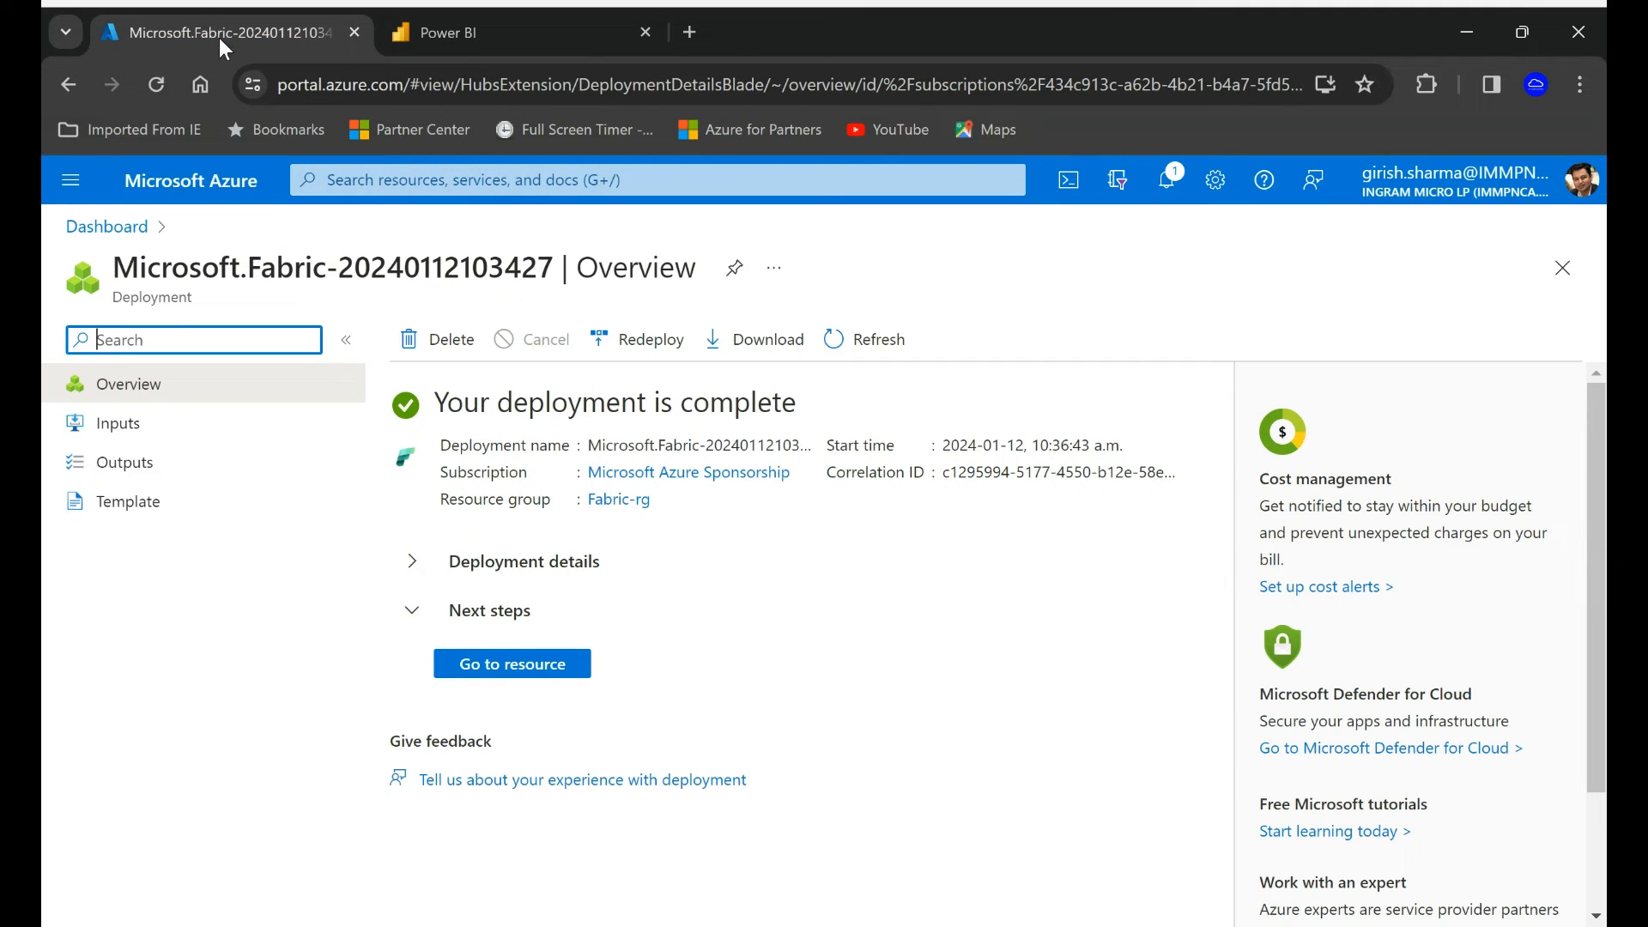
click(561, 672)
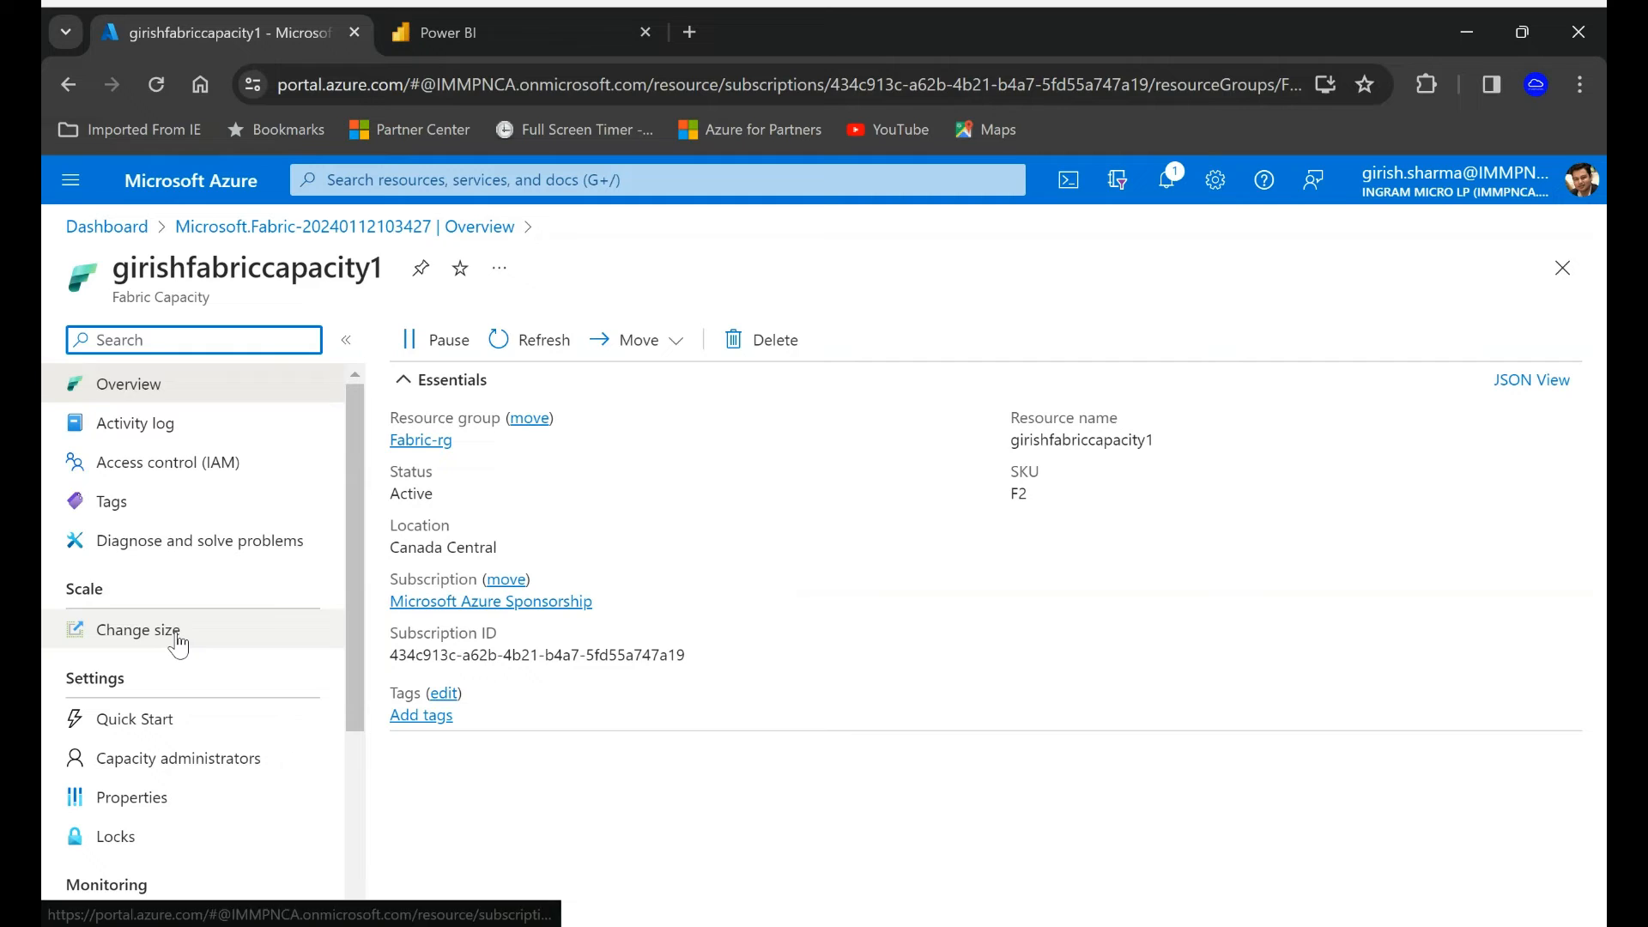
click(138, 630)
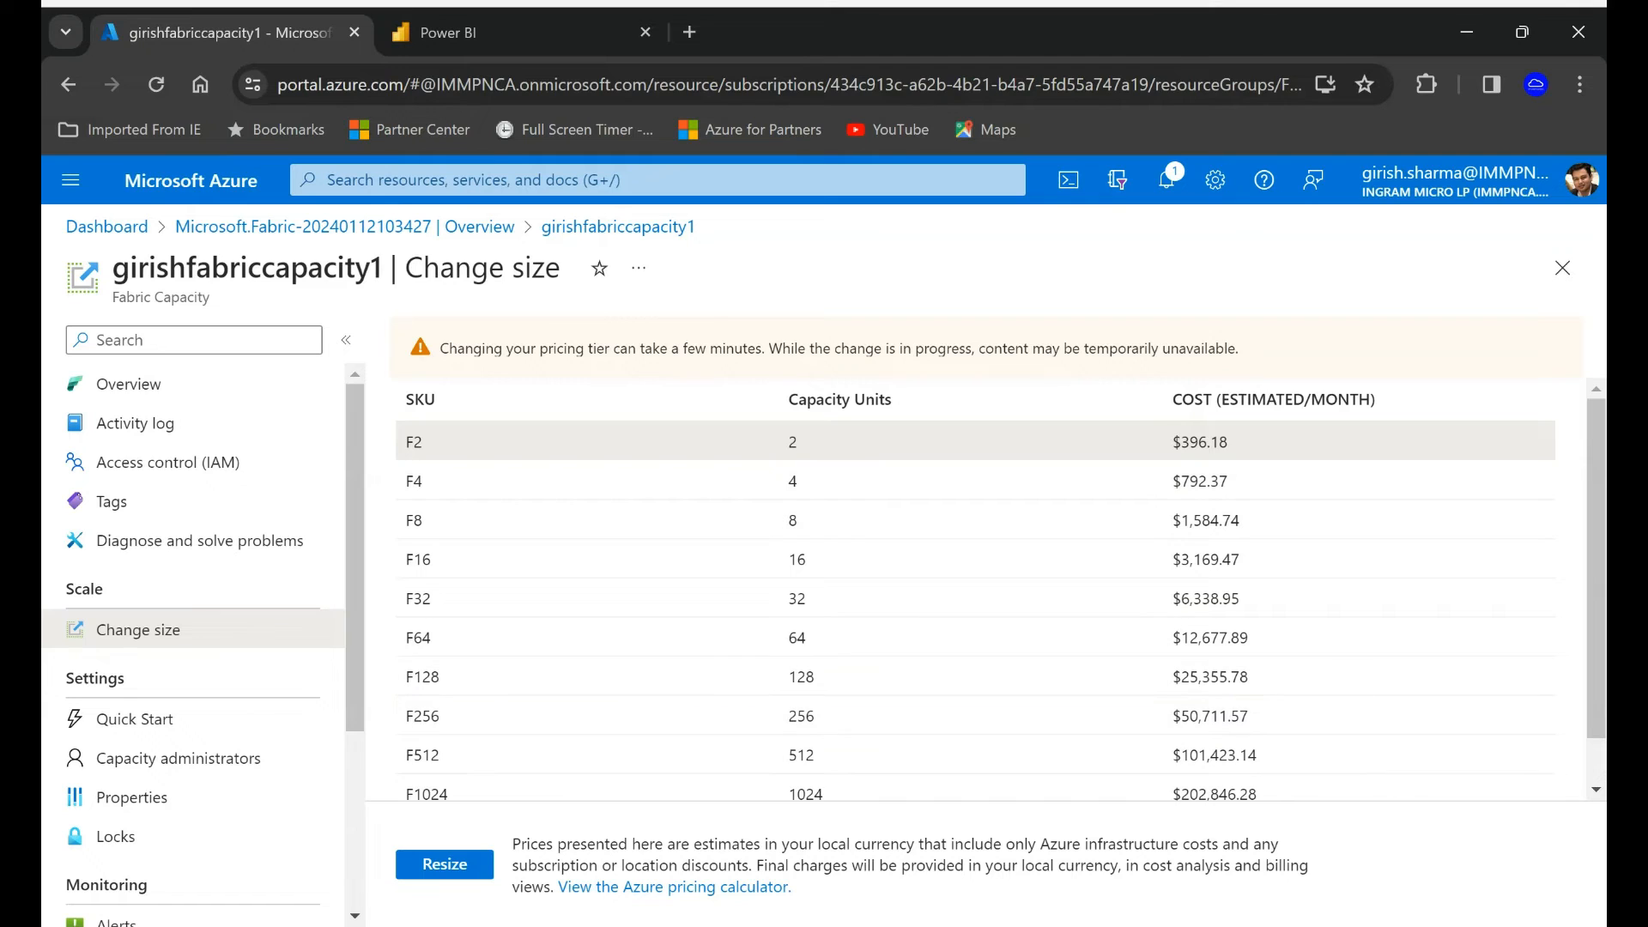
click(129, 384)
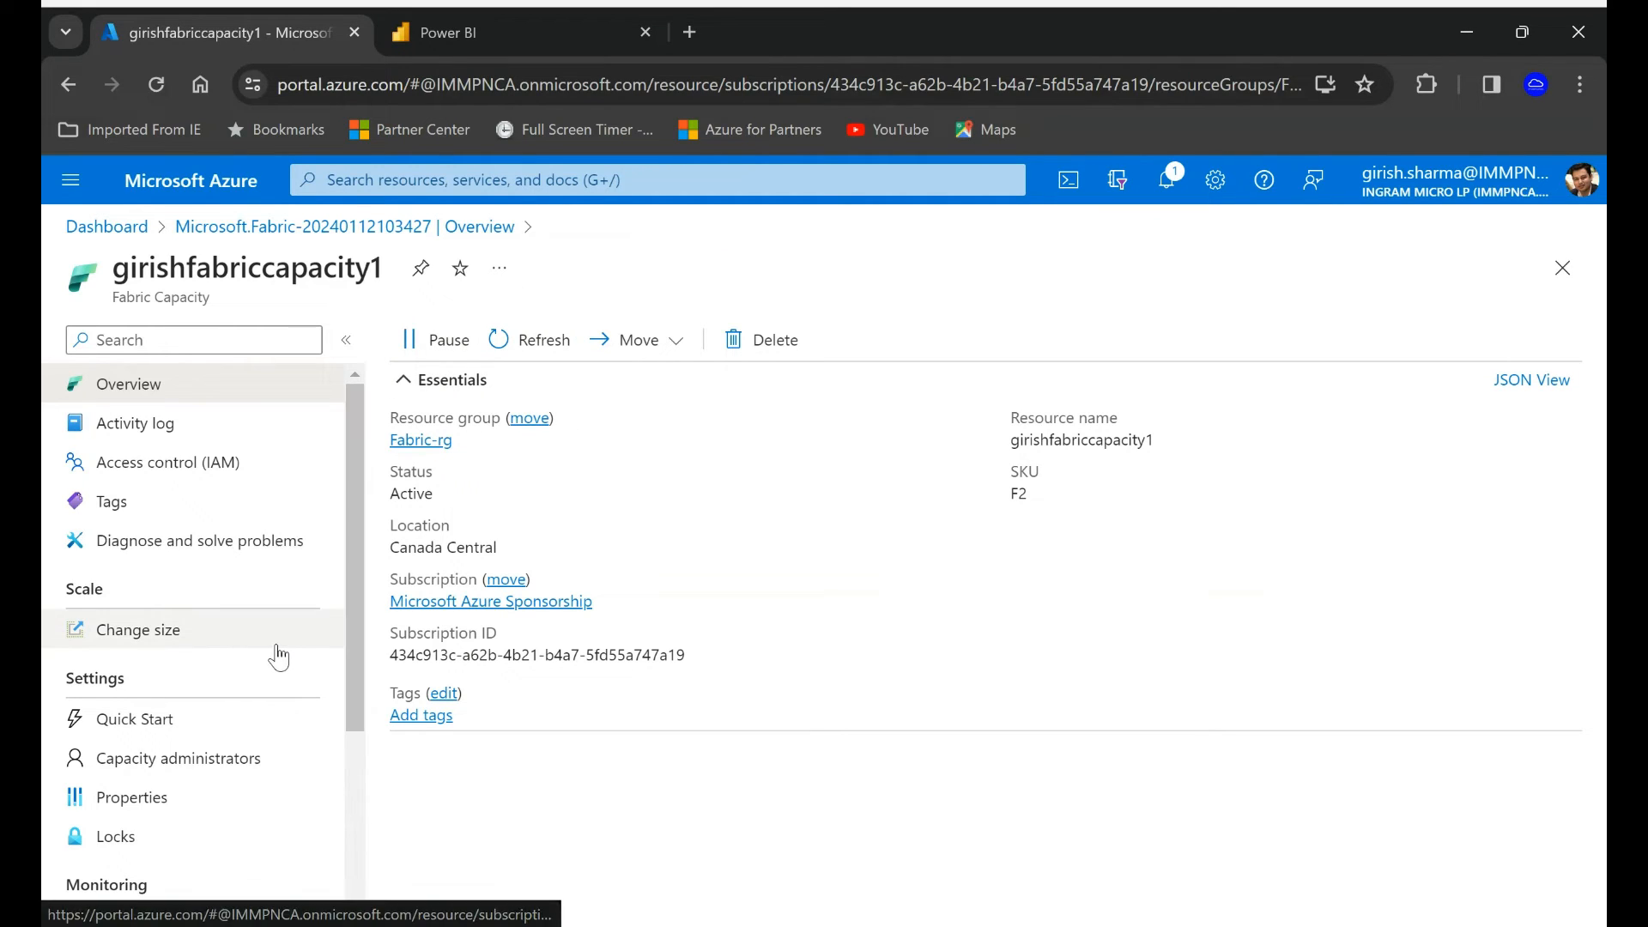
click(138, 629)
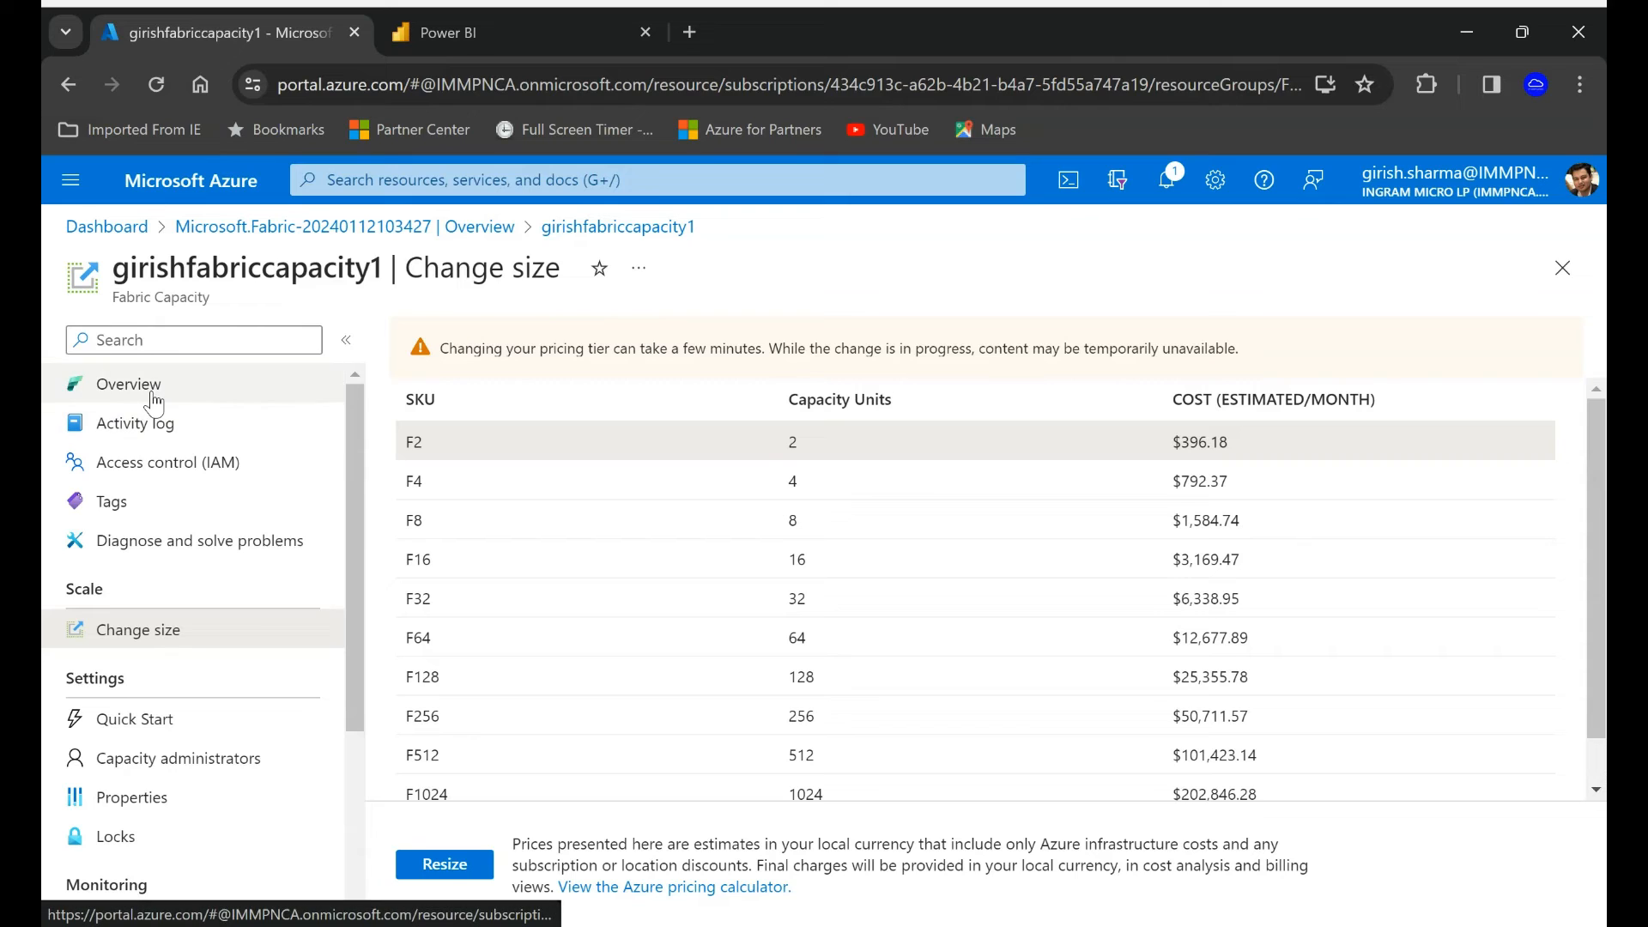
click(129, 383)
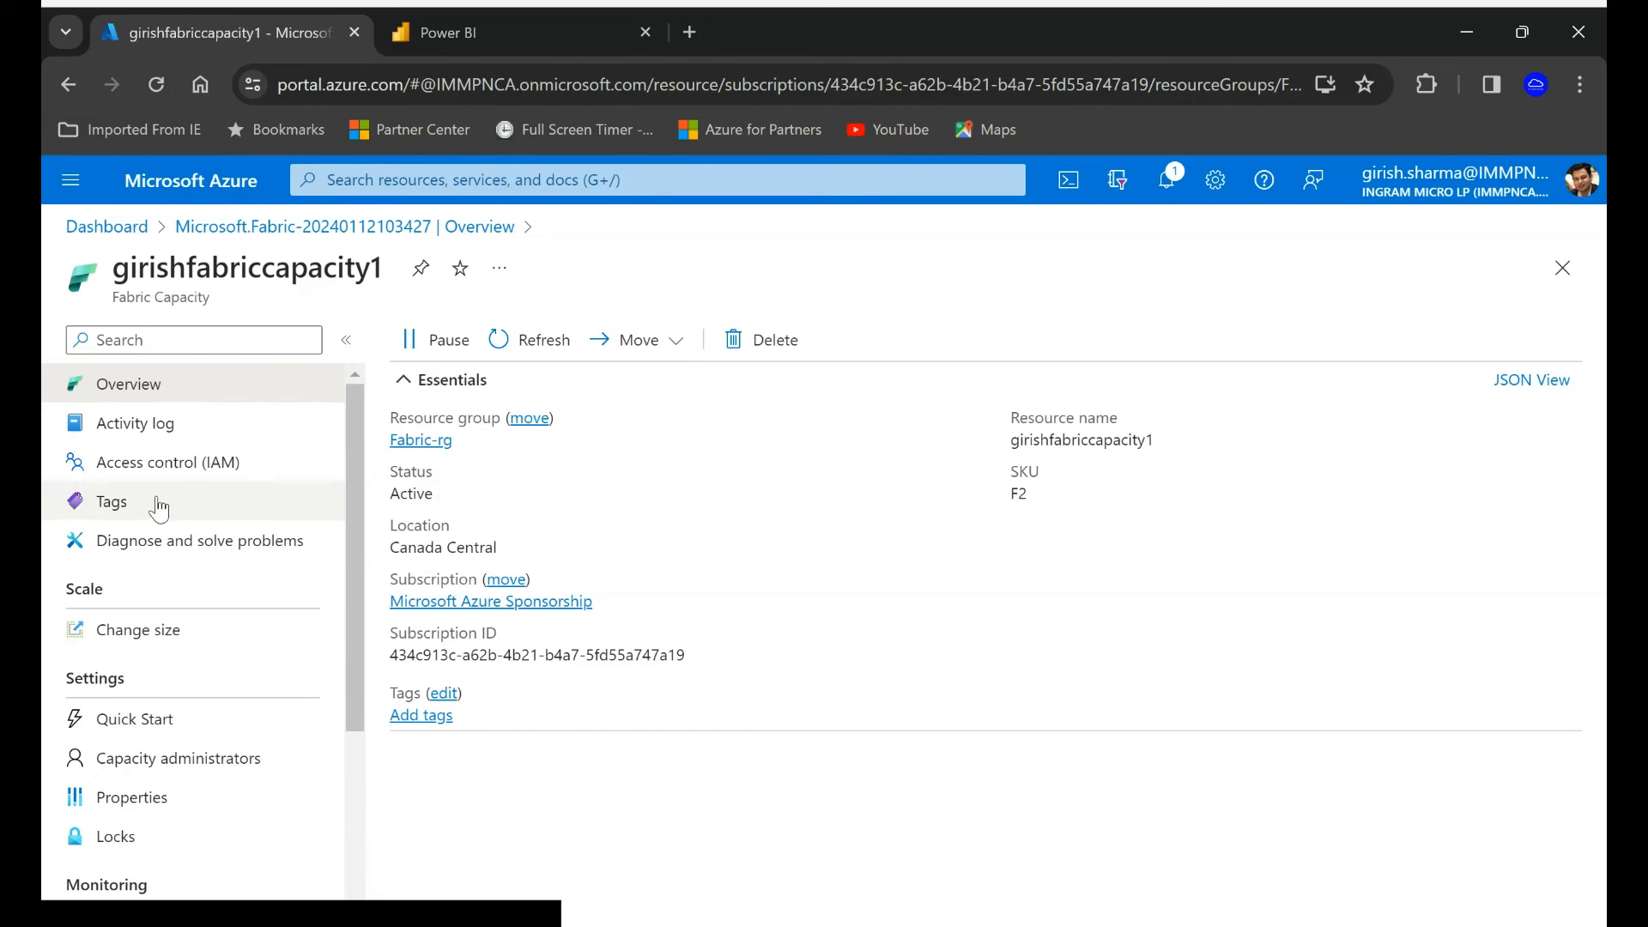
Browse the capacity's access control, troubleshooting and administrators pages without adding an administrator.
click(169, 463)
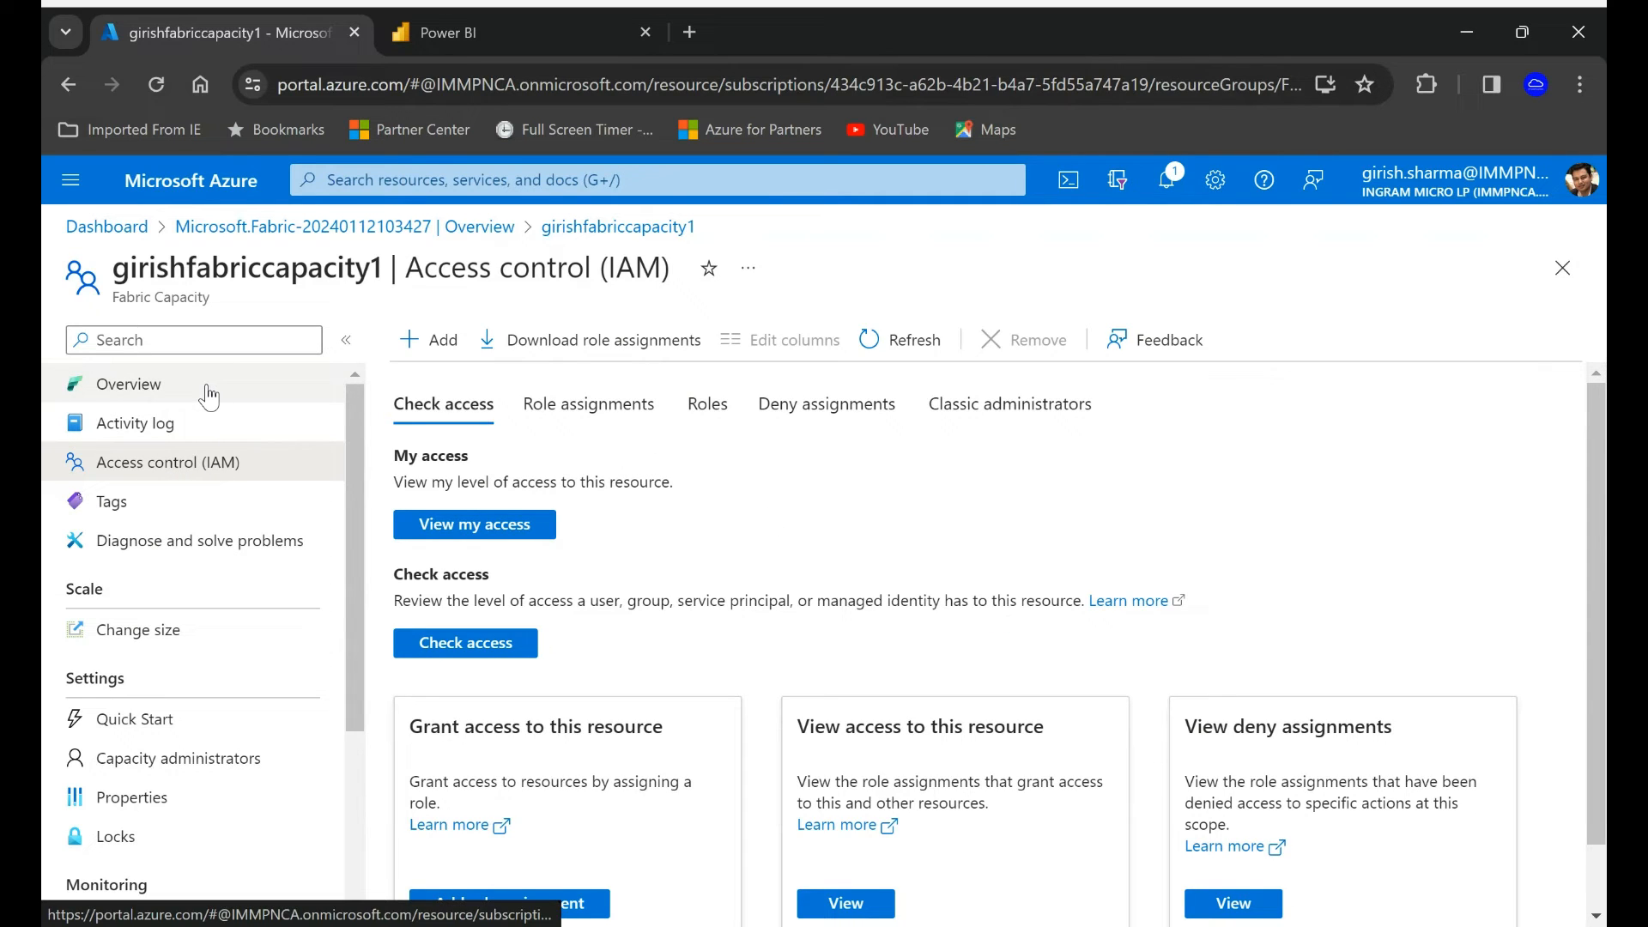
click(200, 540)
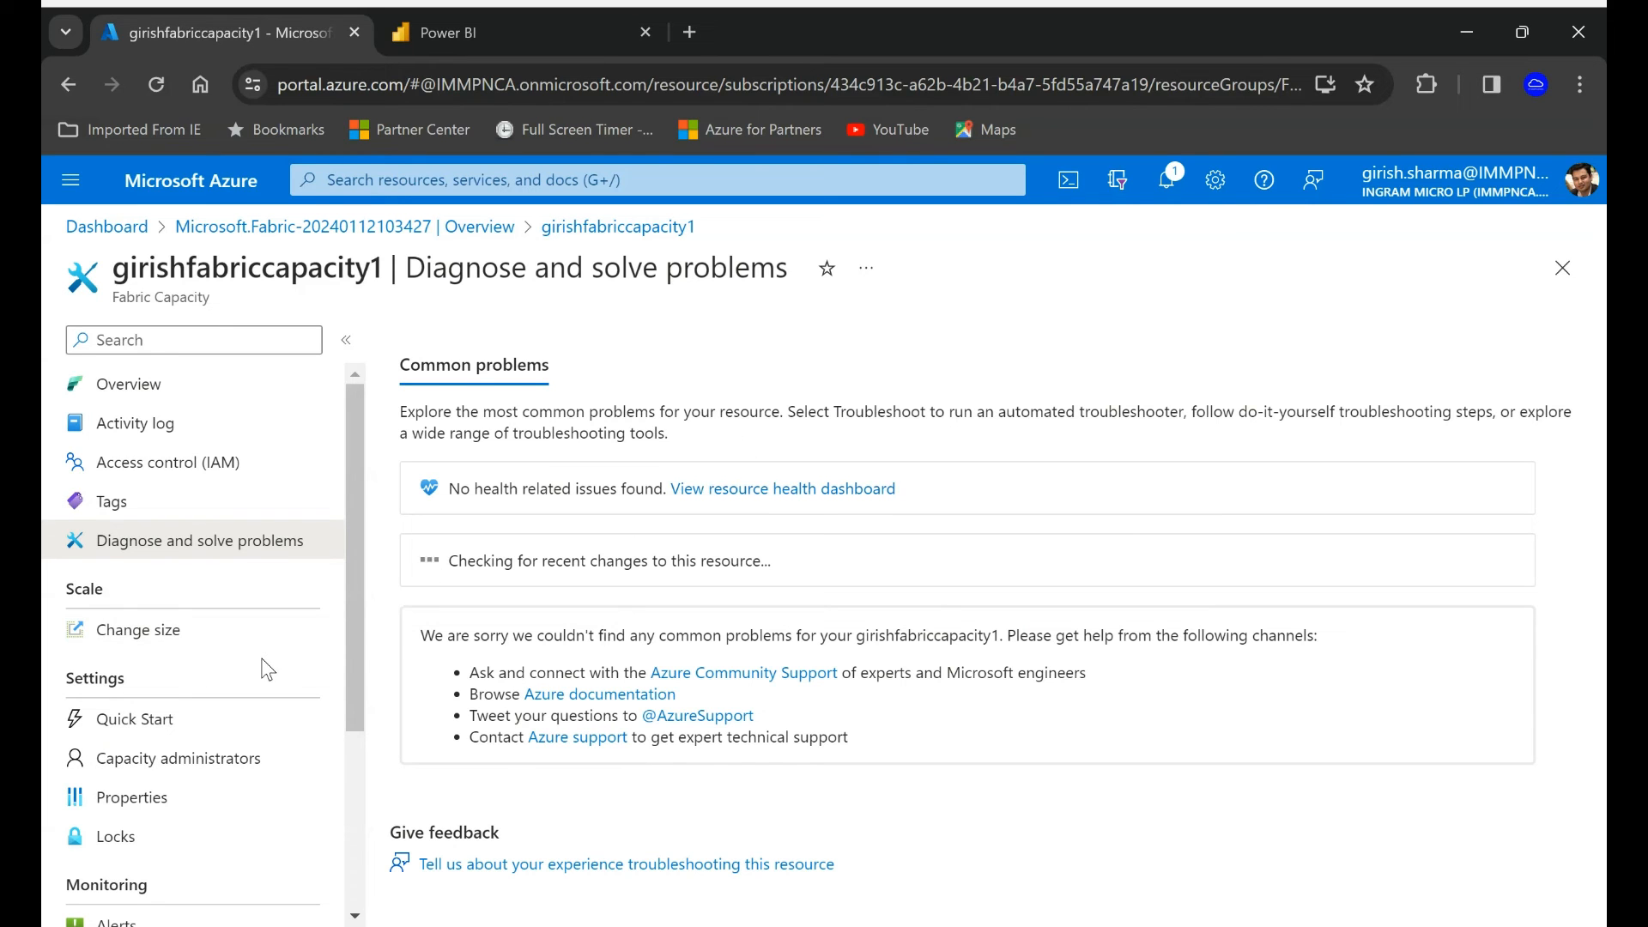
scroll(264, 668, down, 1)
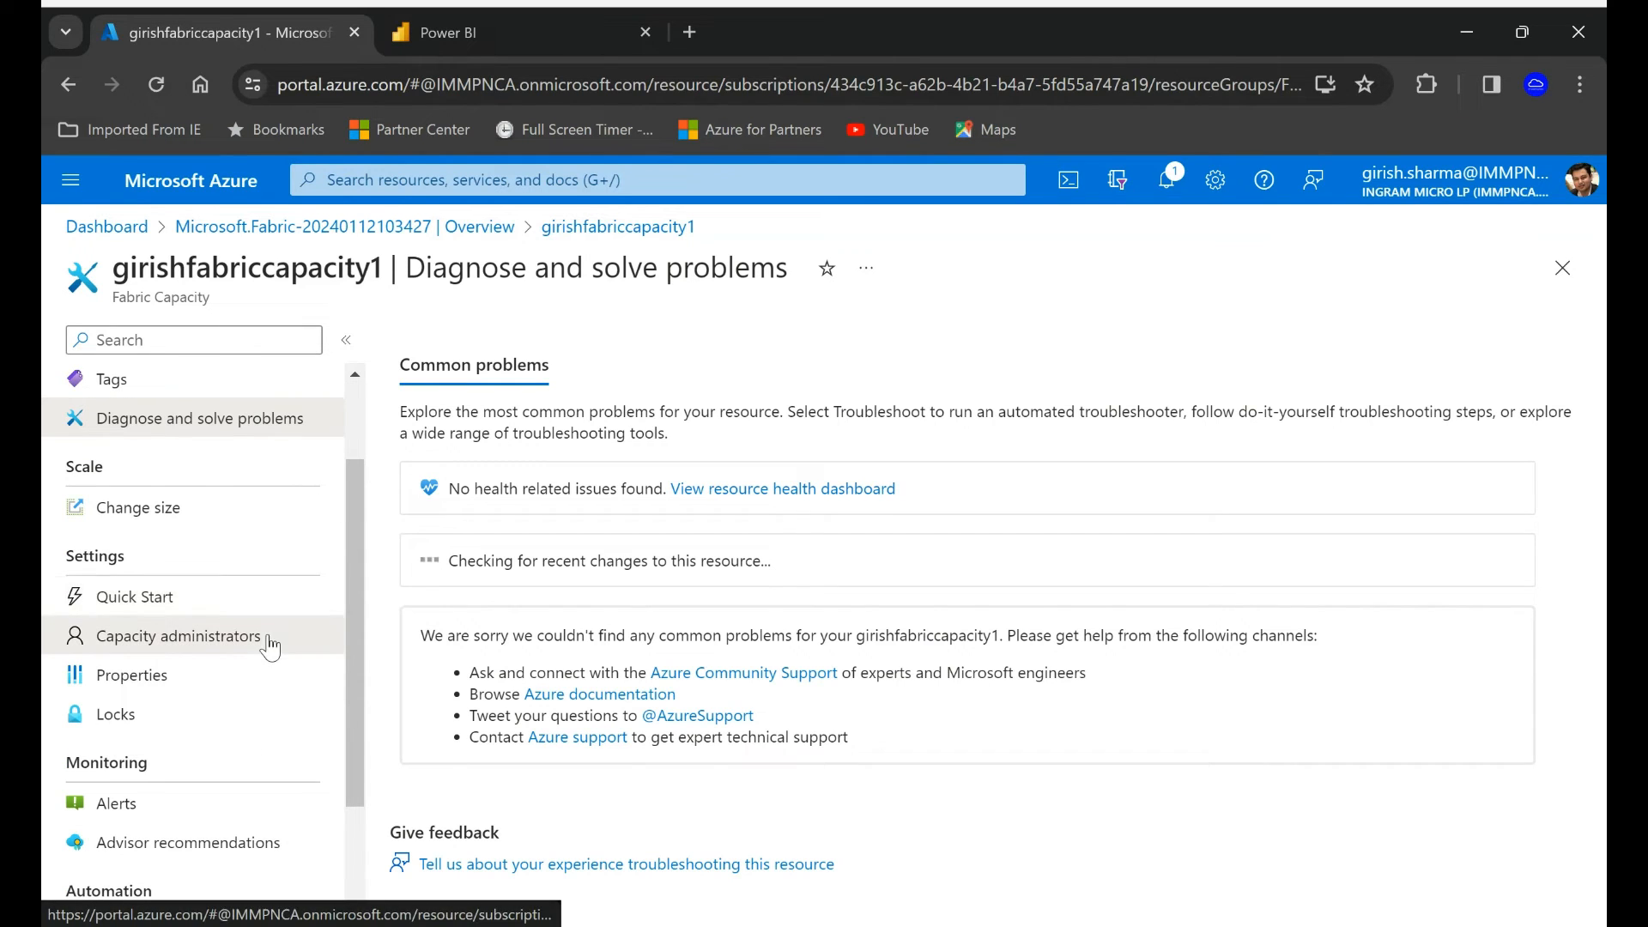
click(178, 635)
click(434, 337)
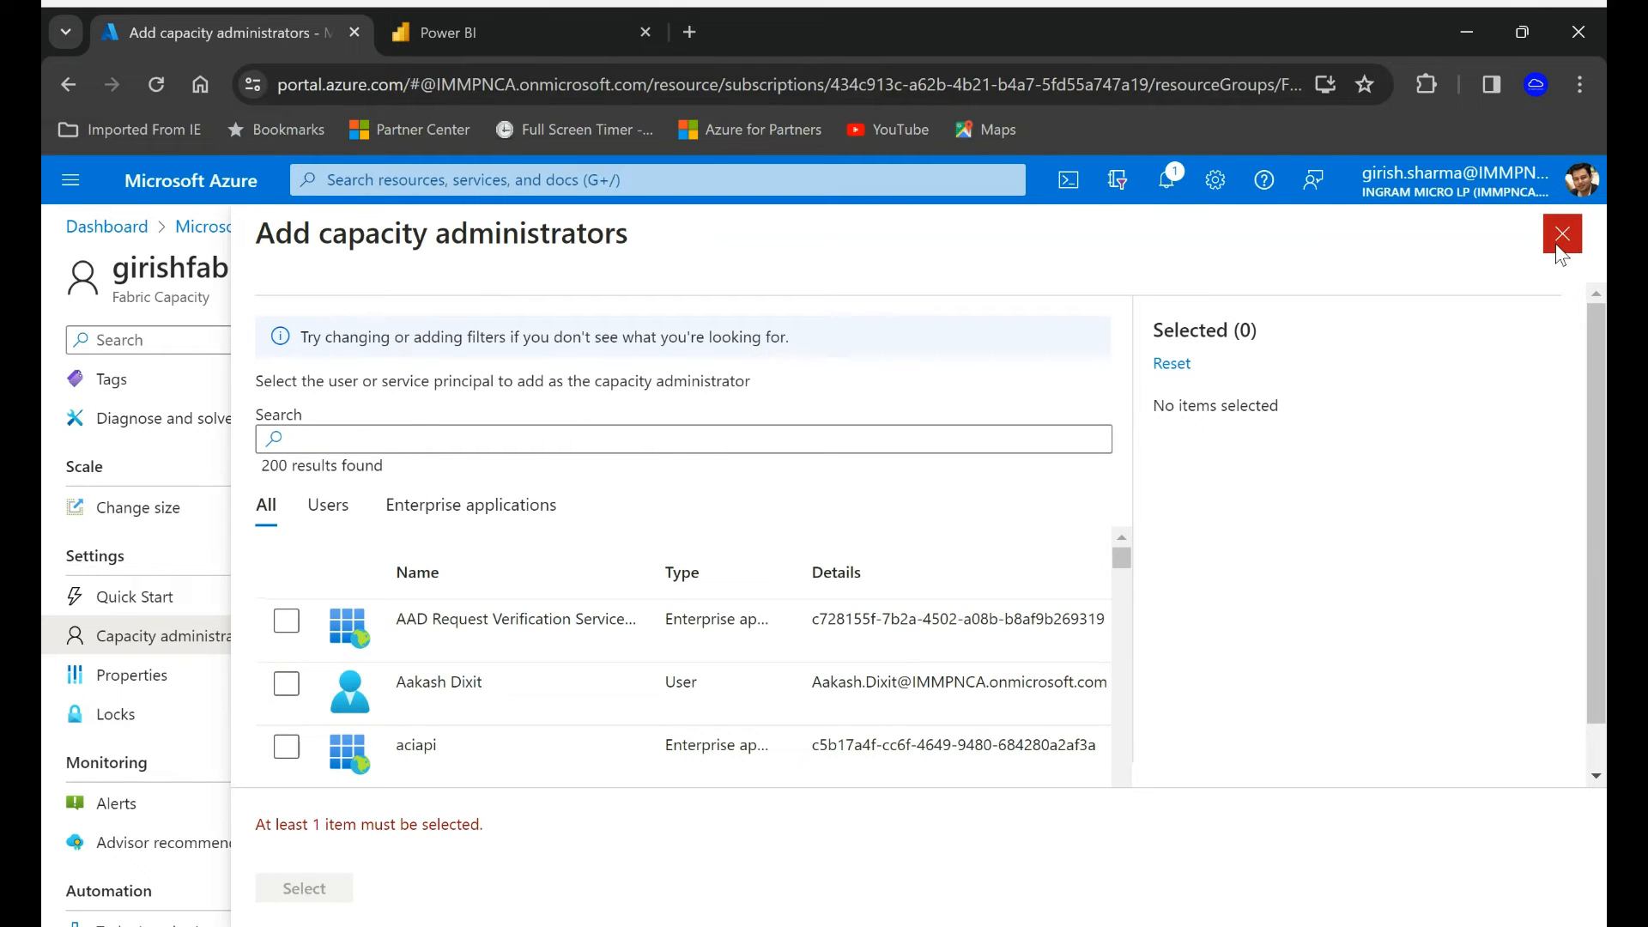
click(1562, 235)
Look through Locks, Properties and Alerts, then return to the capacity Overview.
click(115, 714)
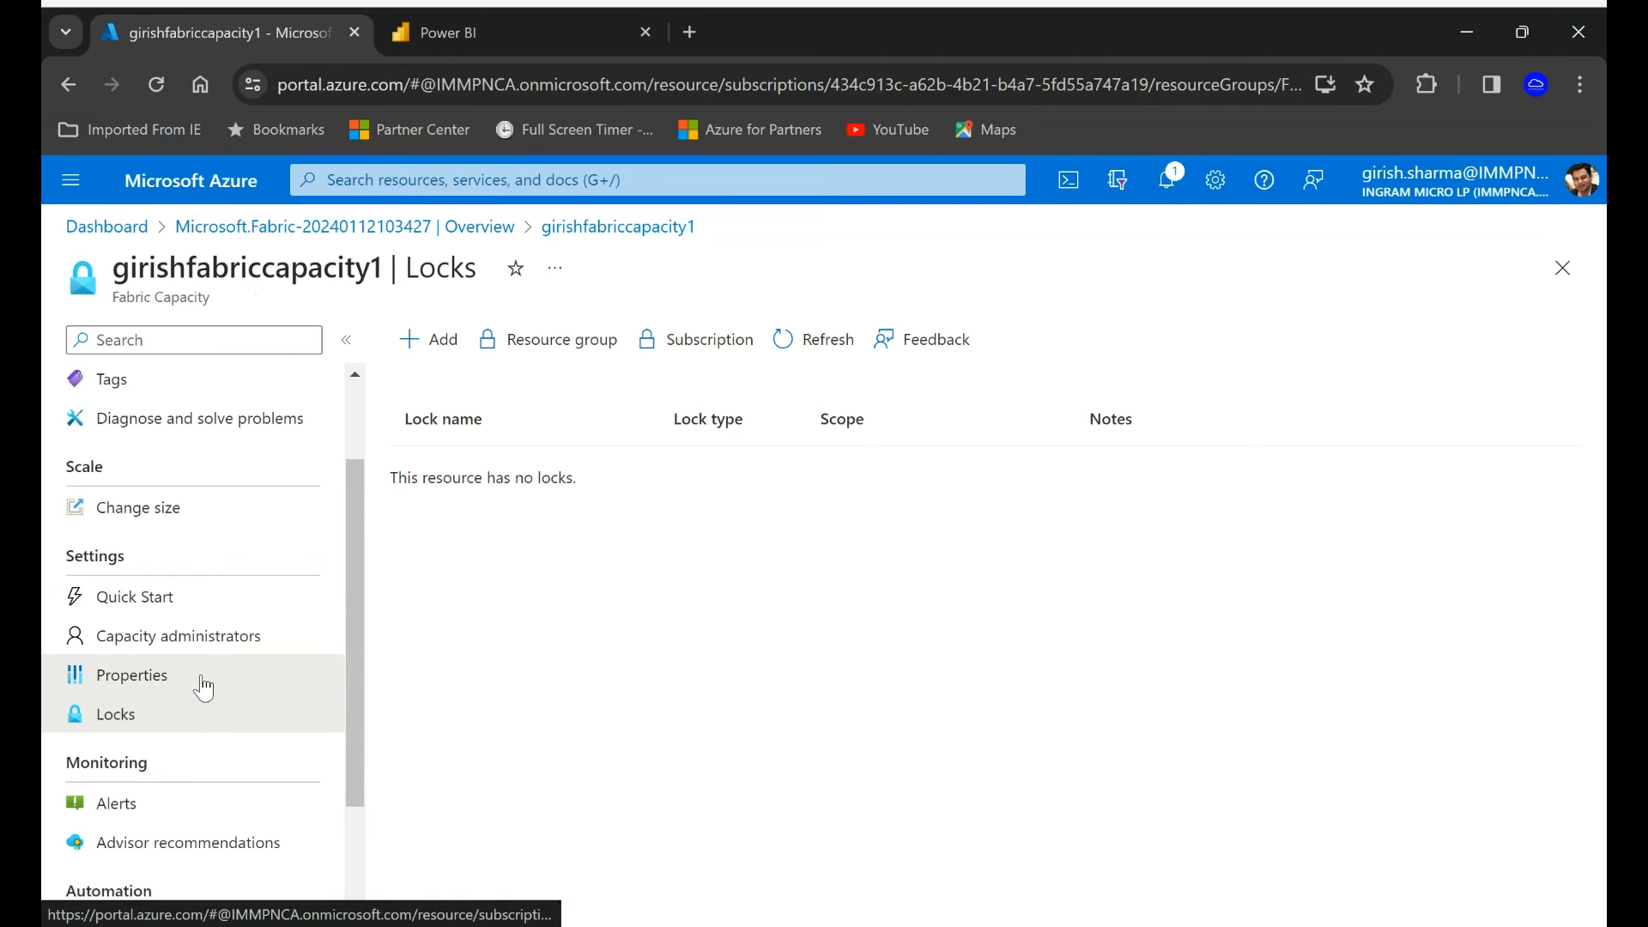
click(131, 675)
click(116, 802)
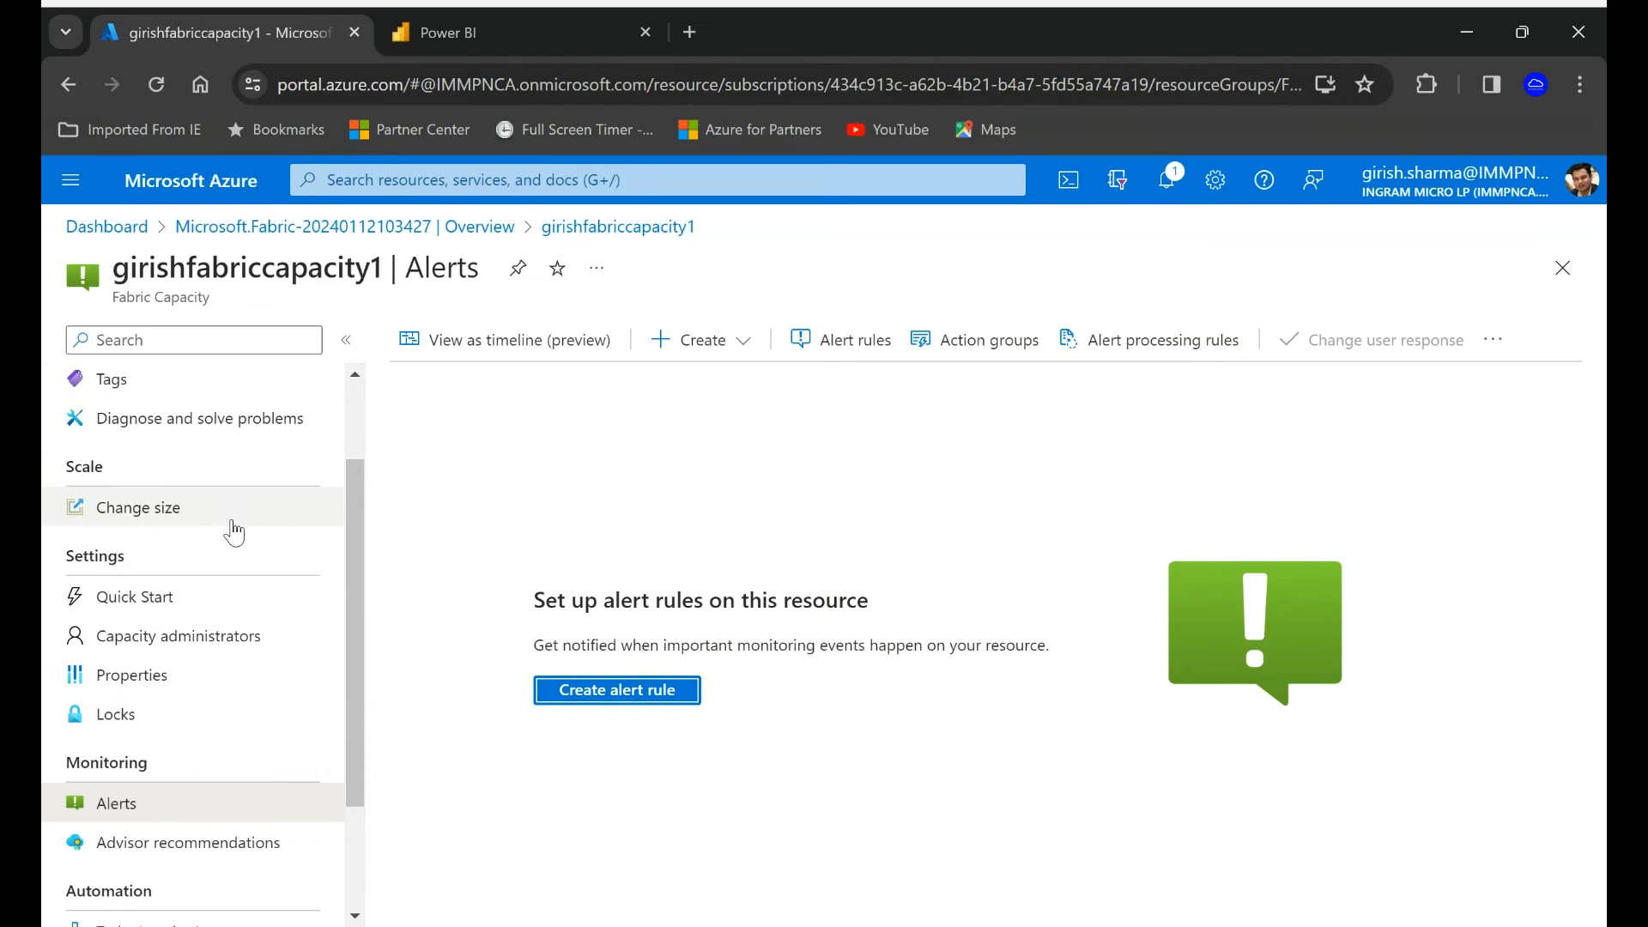
scroll(343, 559, up, 3)
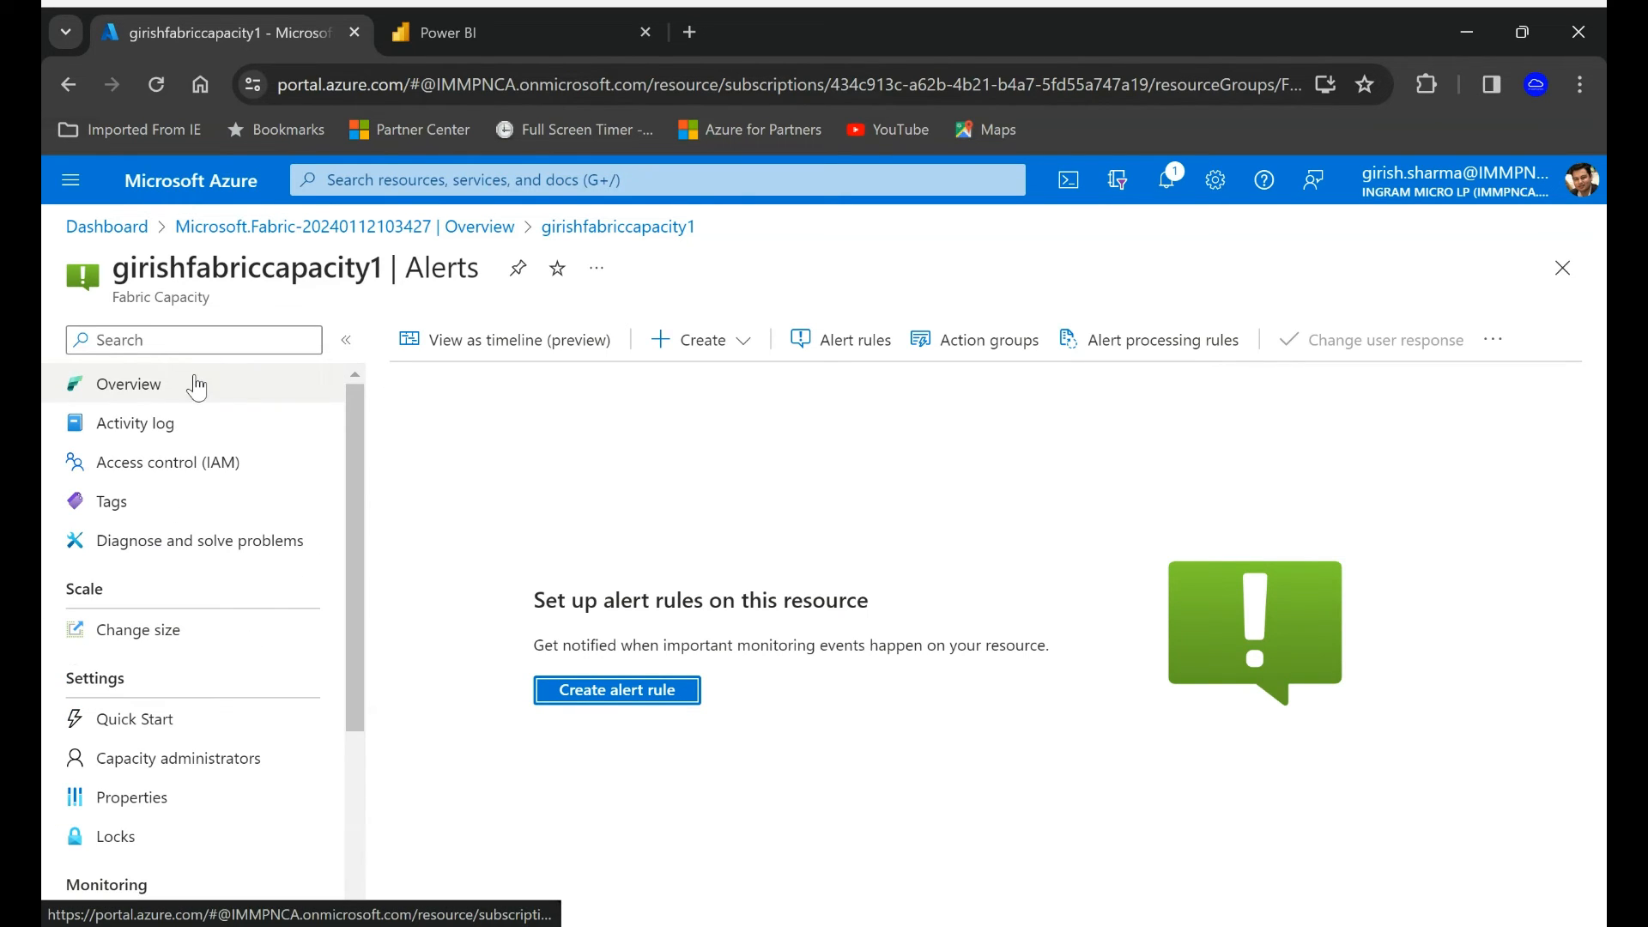
click(260, 384)
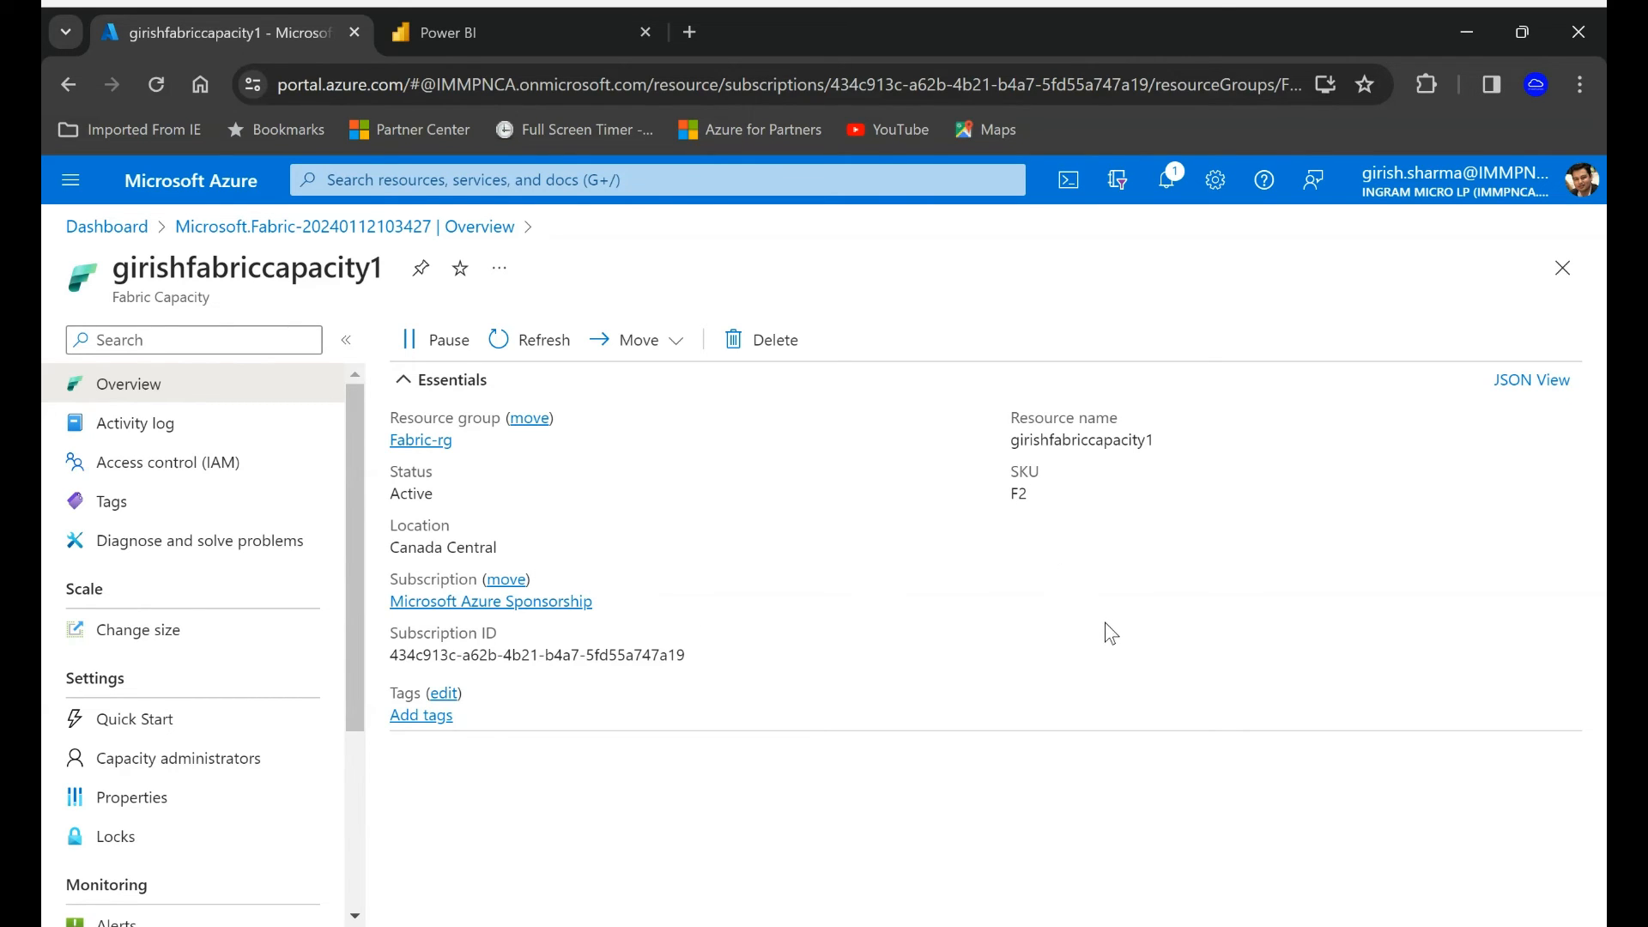
Check the Power BI account trial status, then start creating a new workspace from the Workspaces list.
click(553, 31)
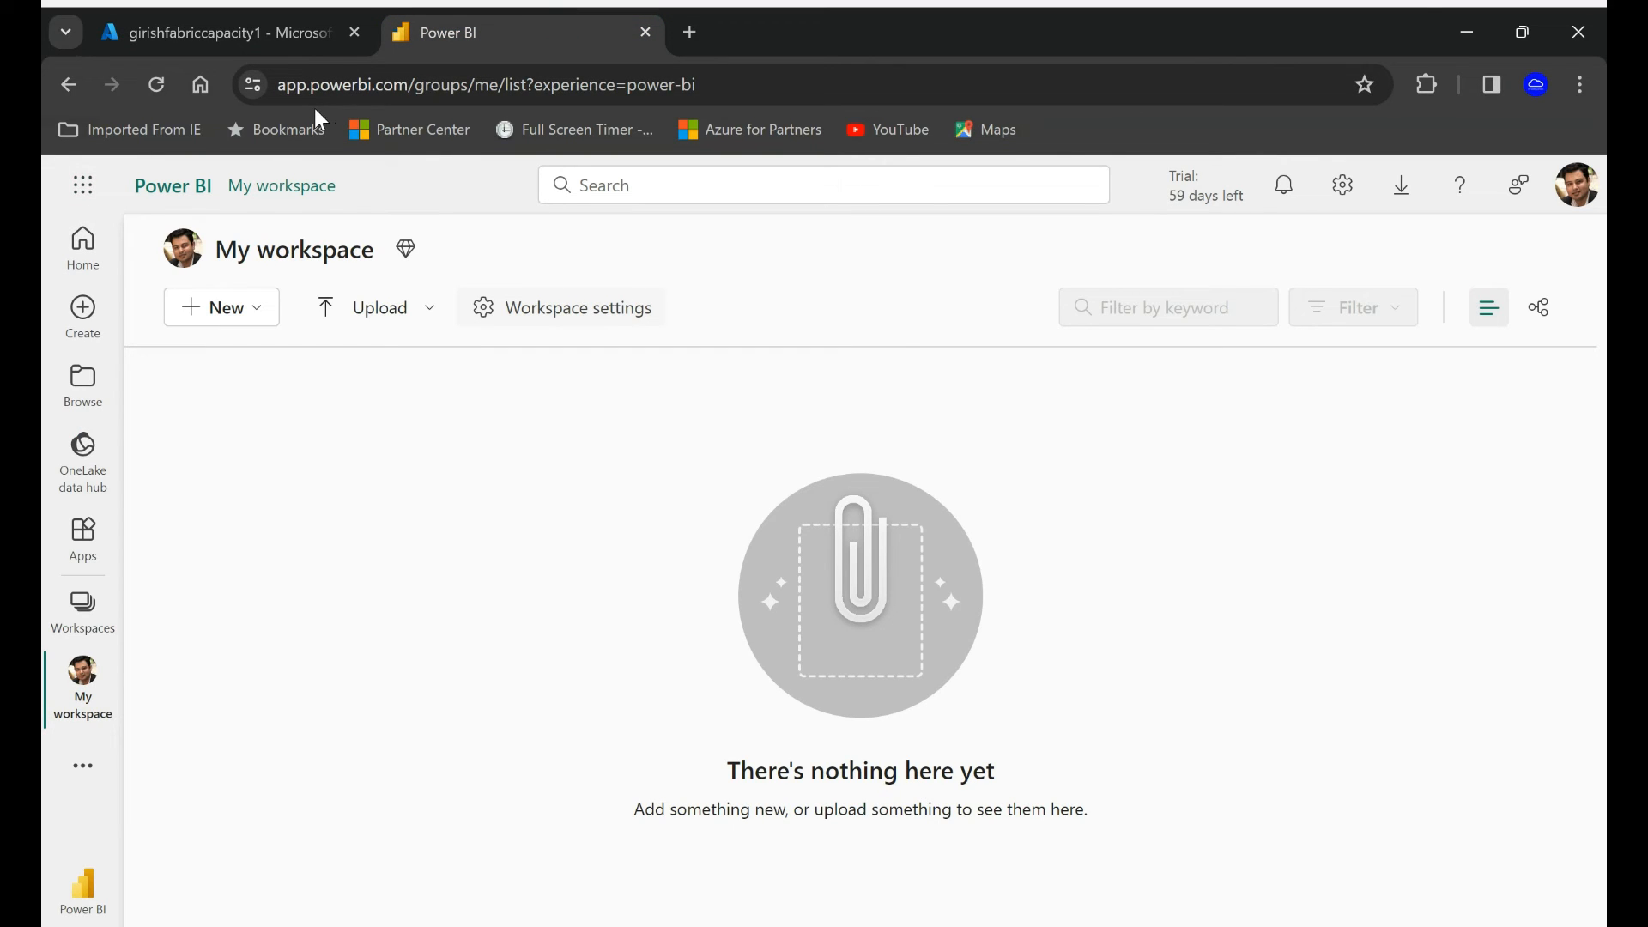
click(1575, 185)
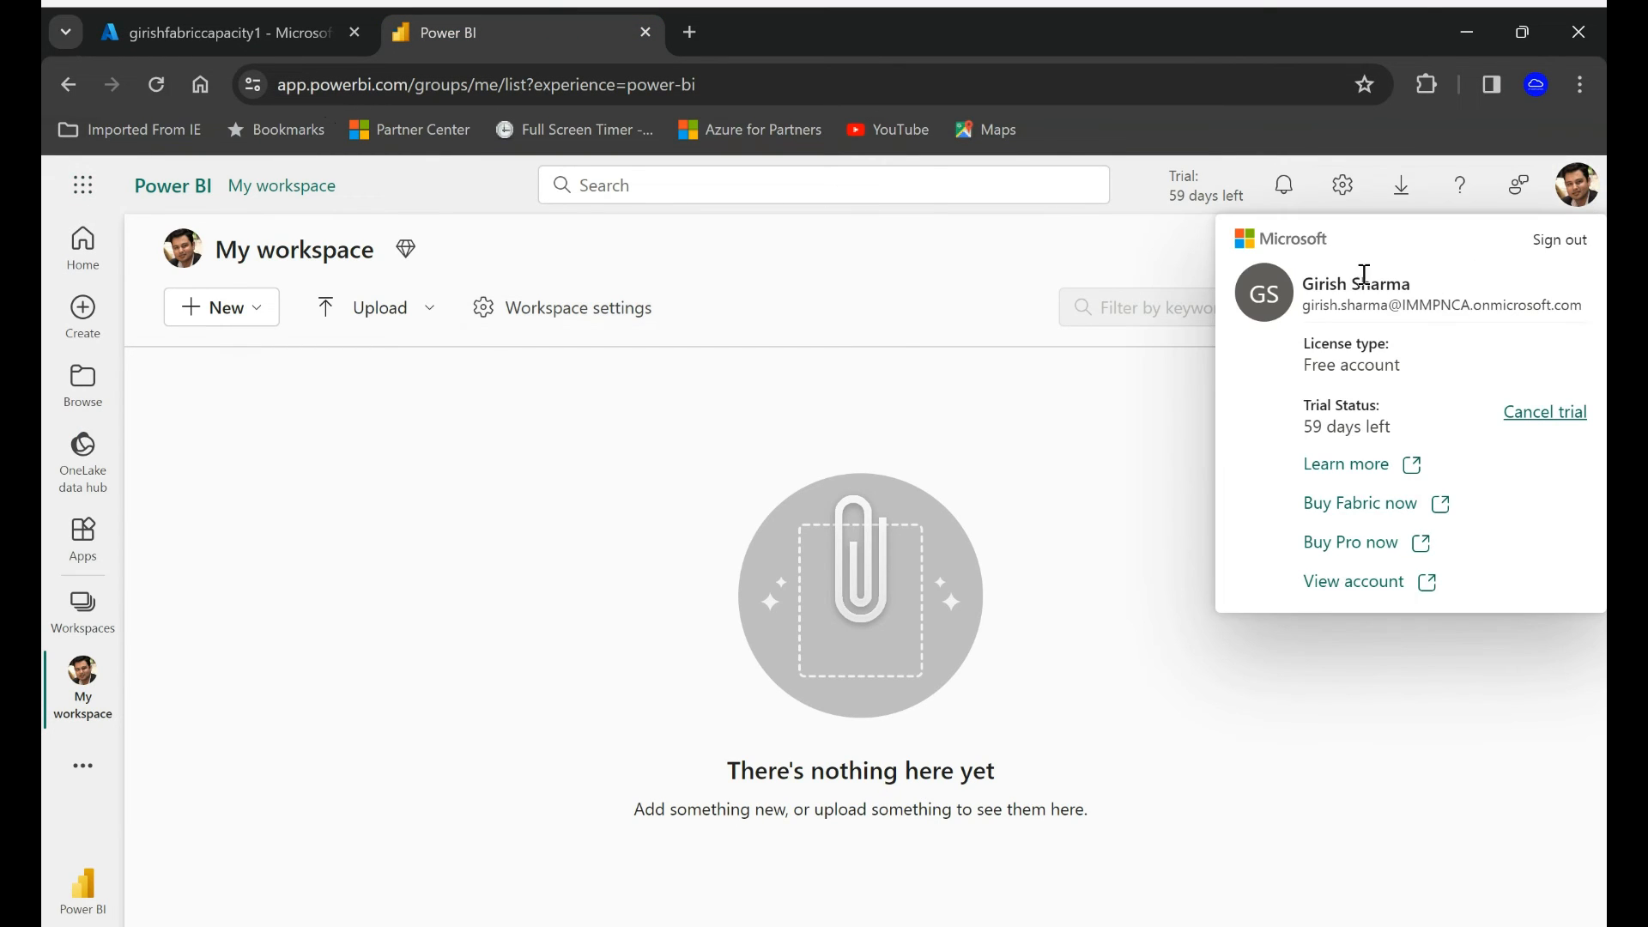
click(368, 615)
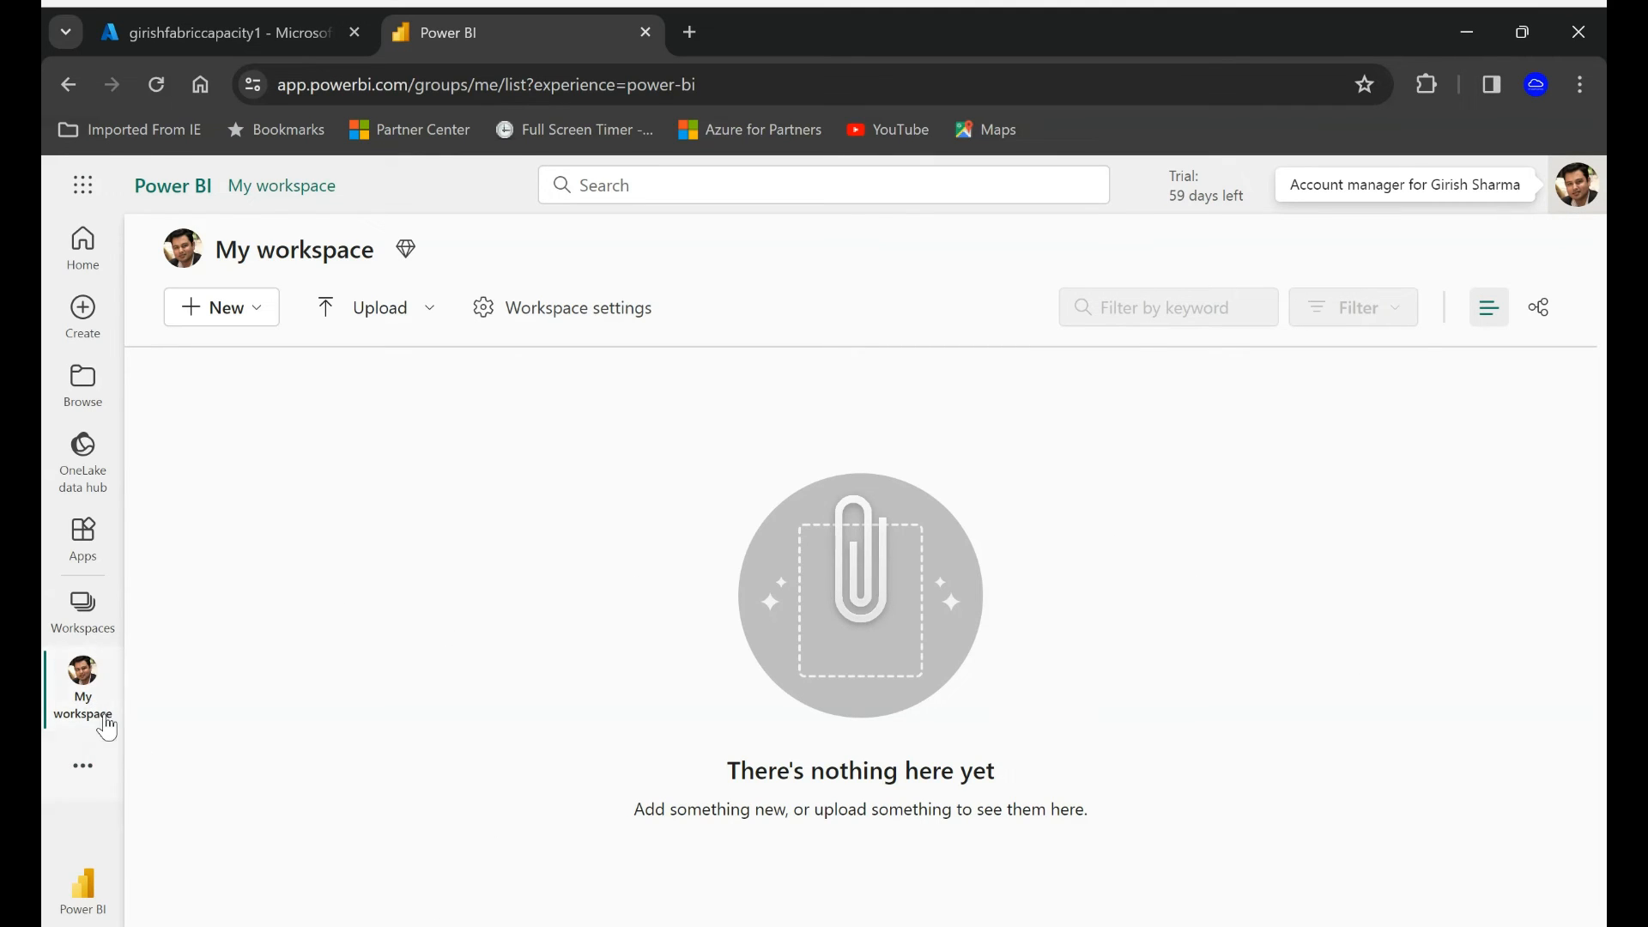
click(84, 615)
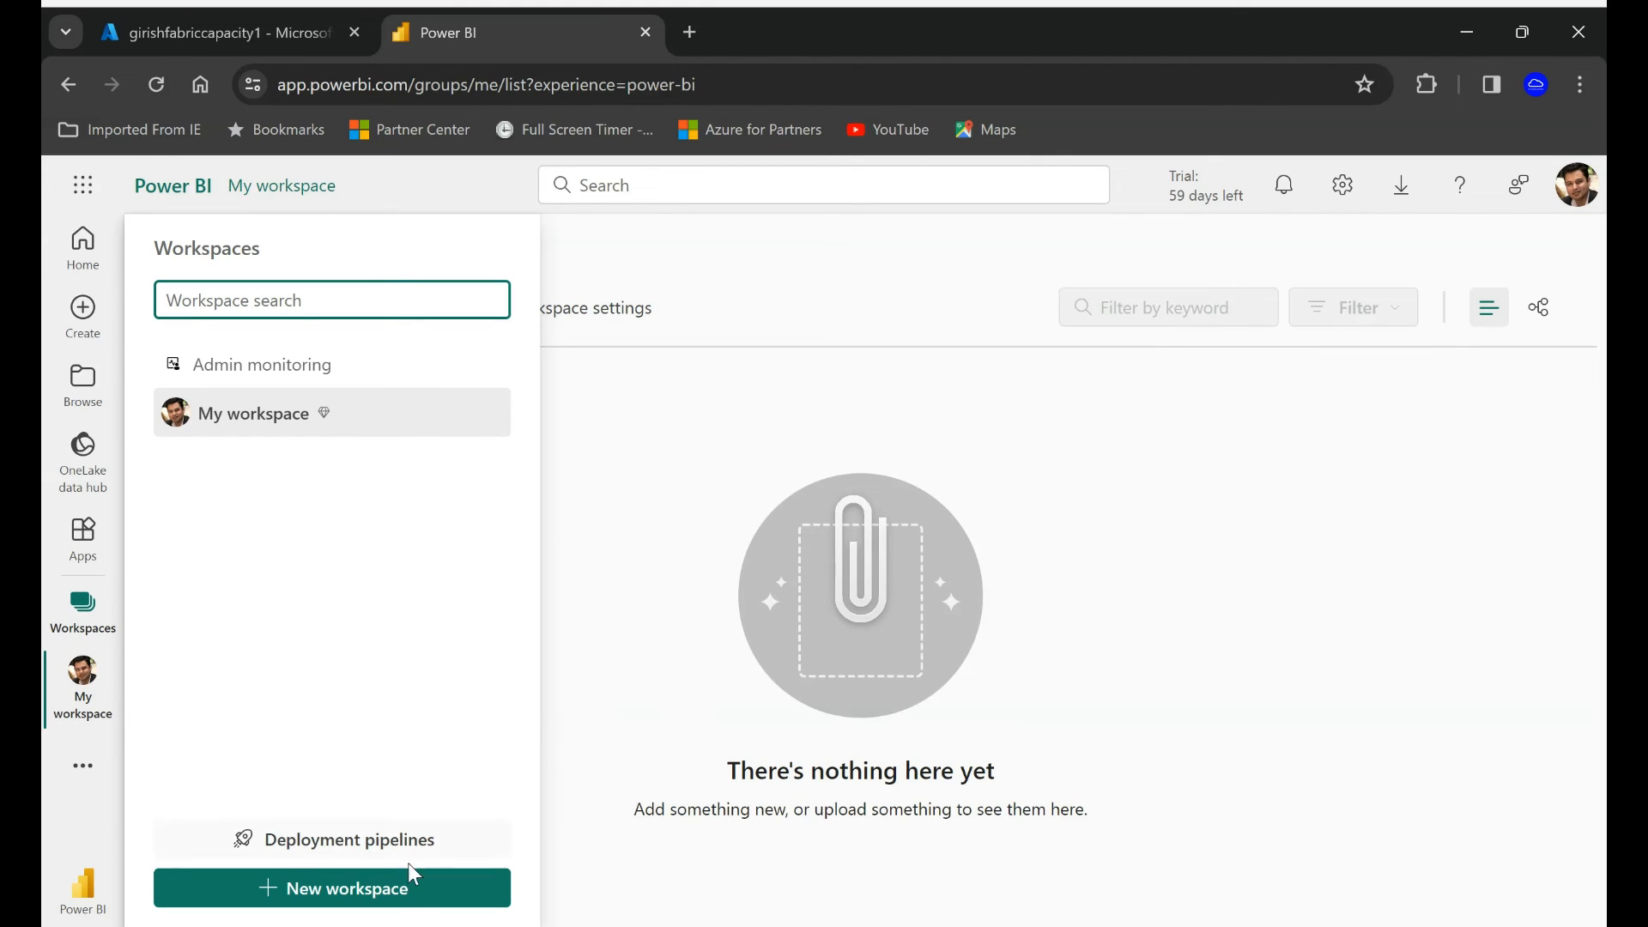
click(403, 889)
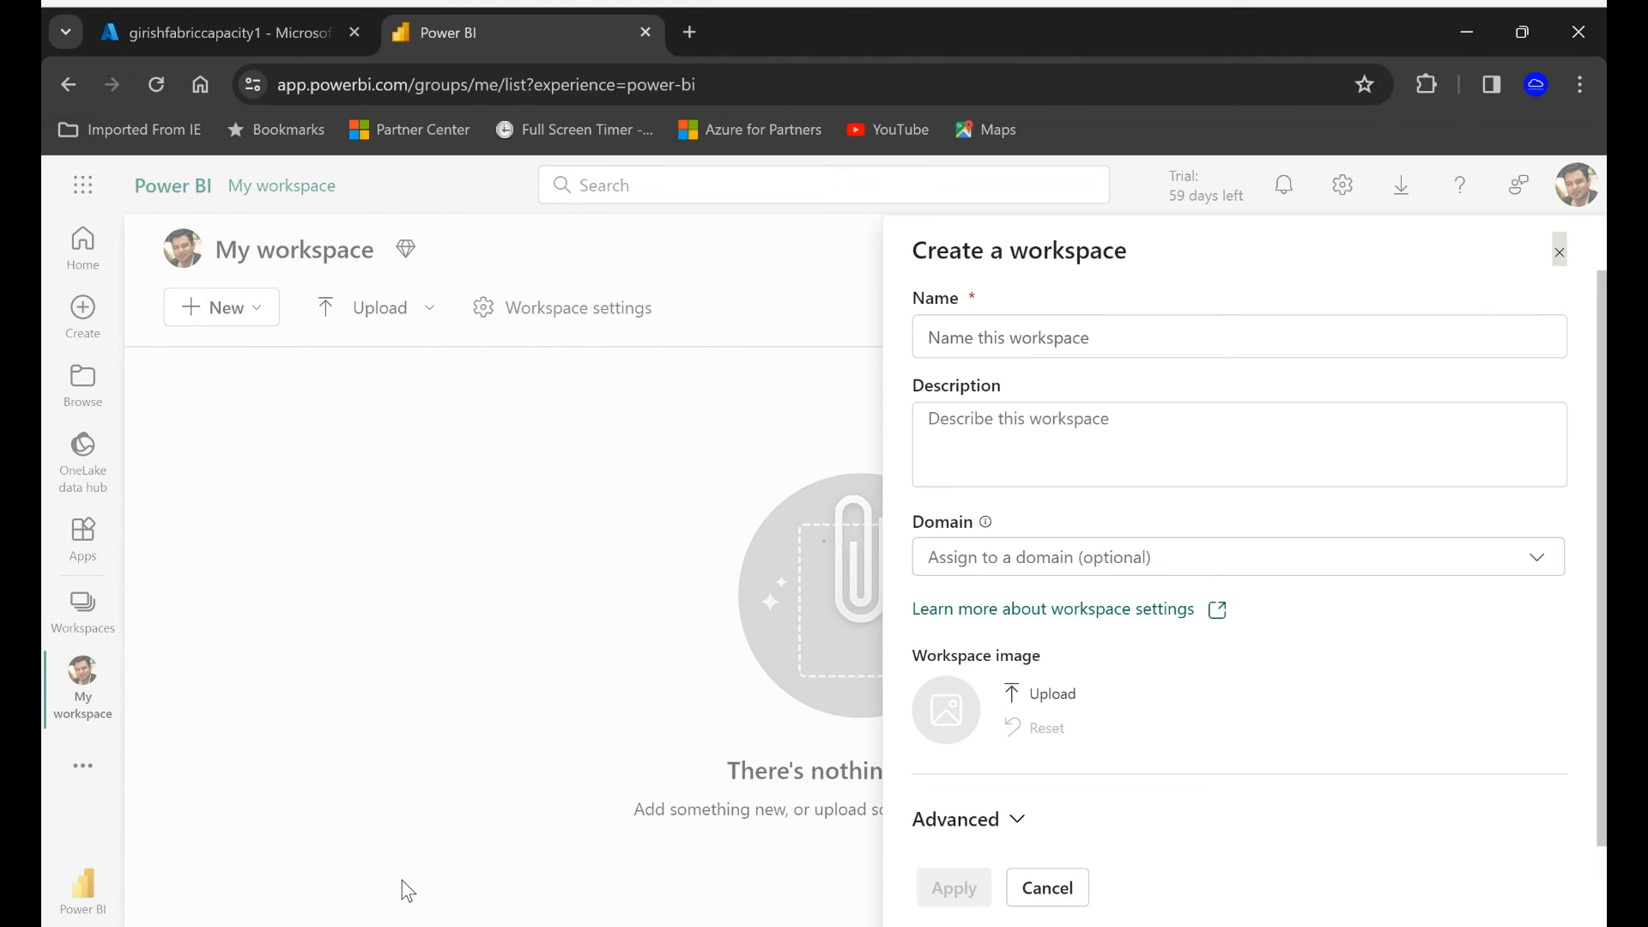
Name the workspace ws1 and give it the description 'for my YT'.
click(1135, 343)
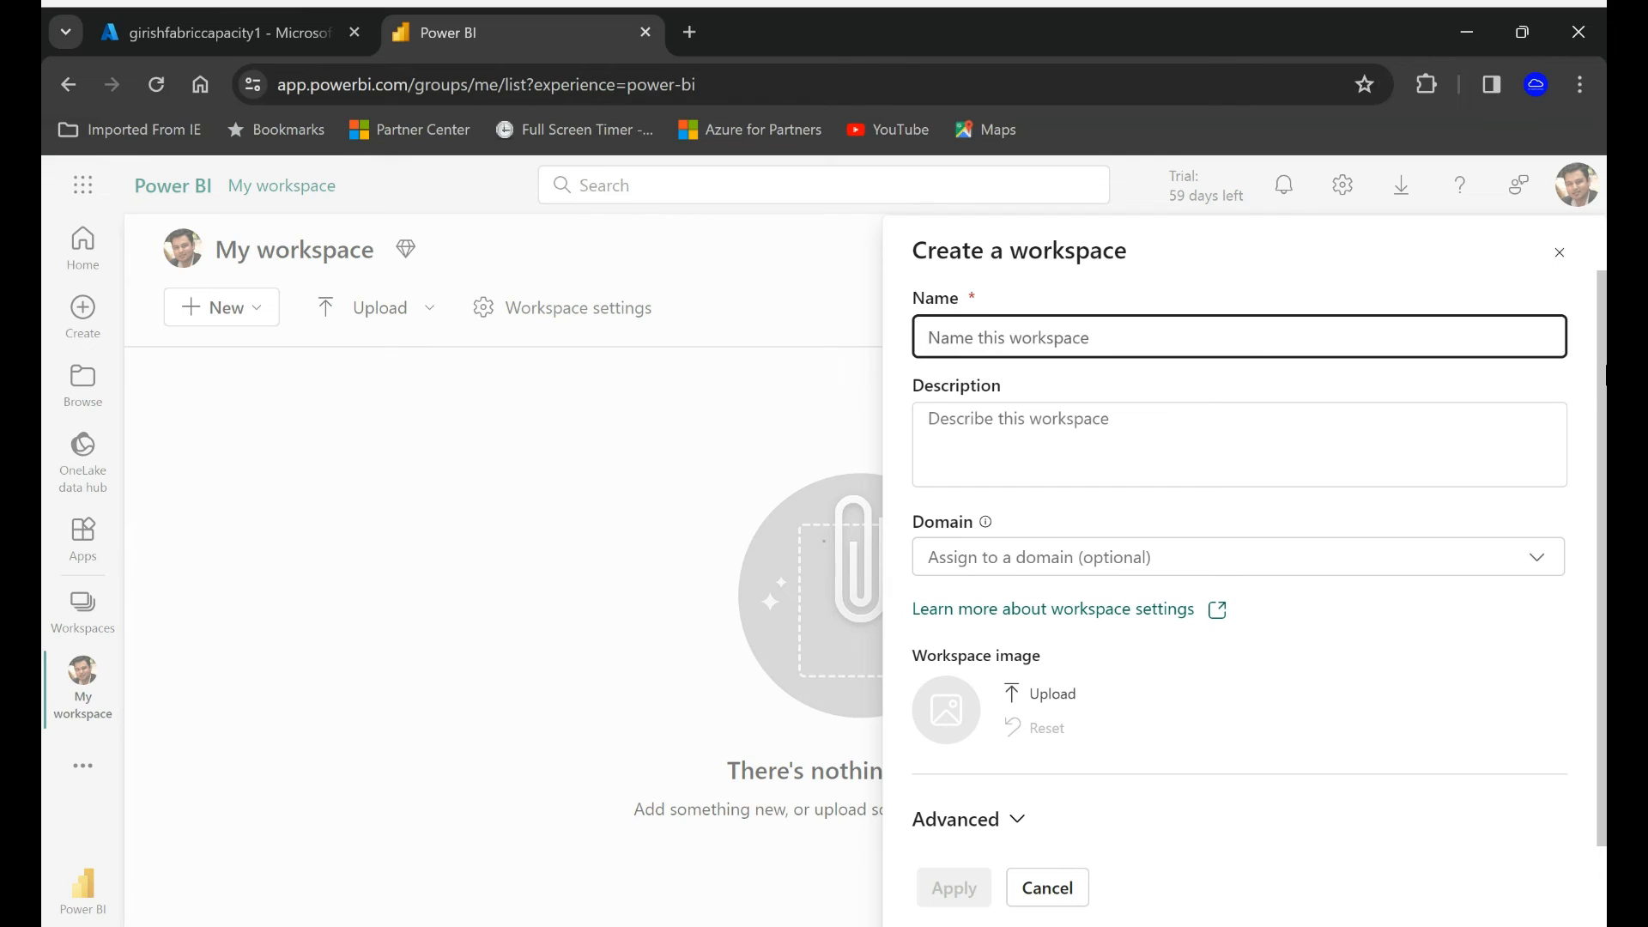
text(ws1)
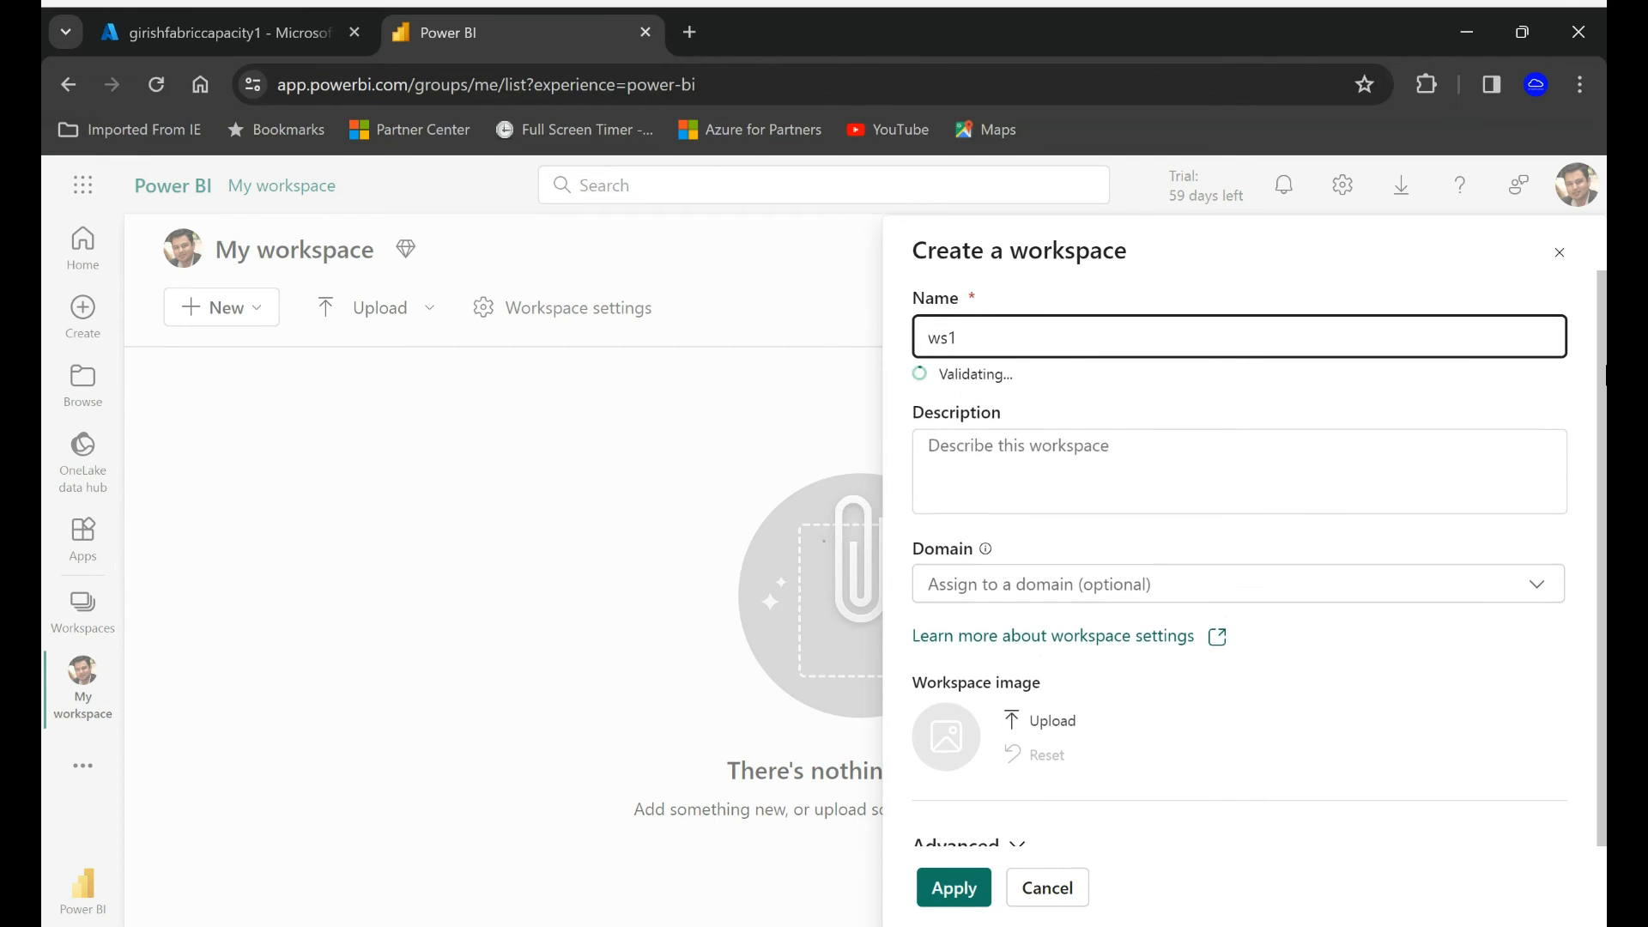
click(1216, 396)
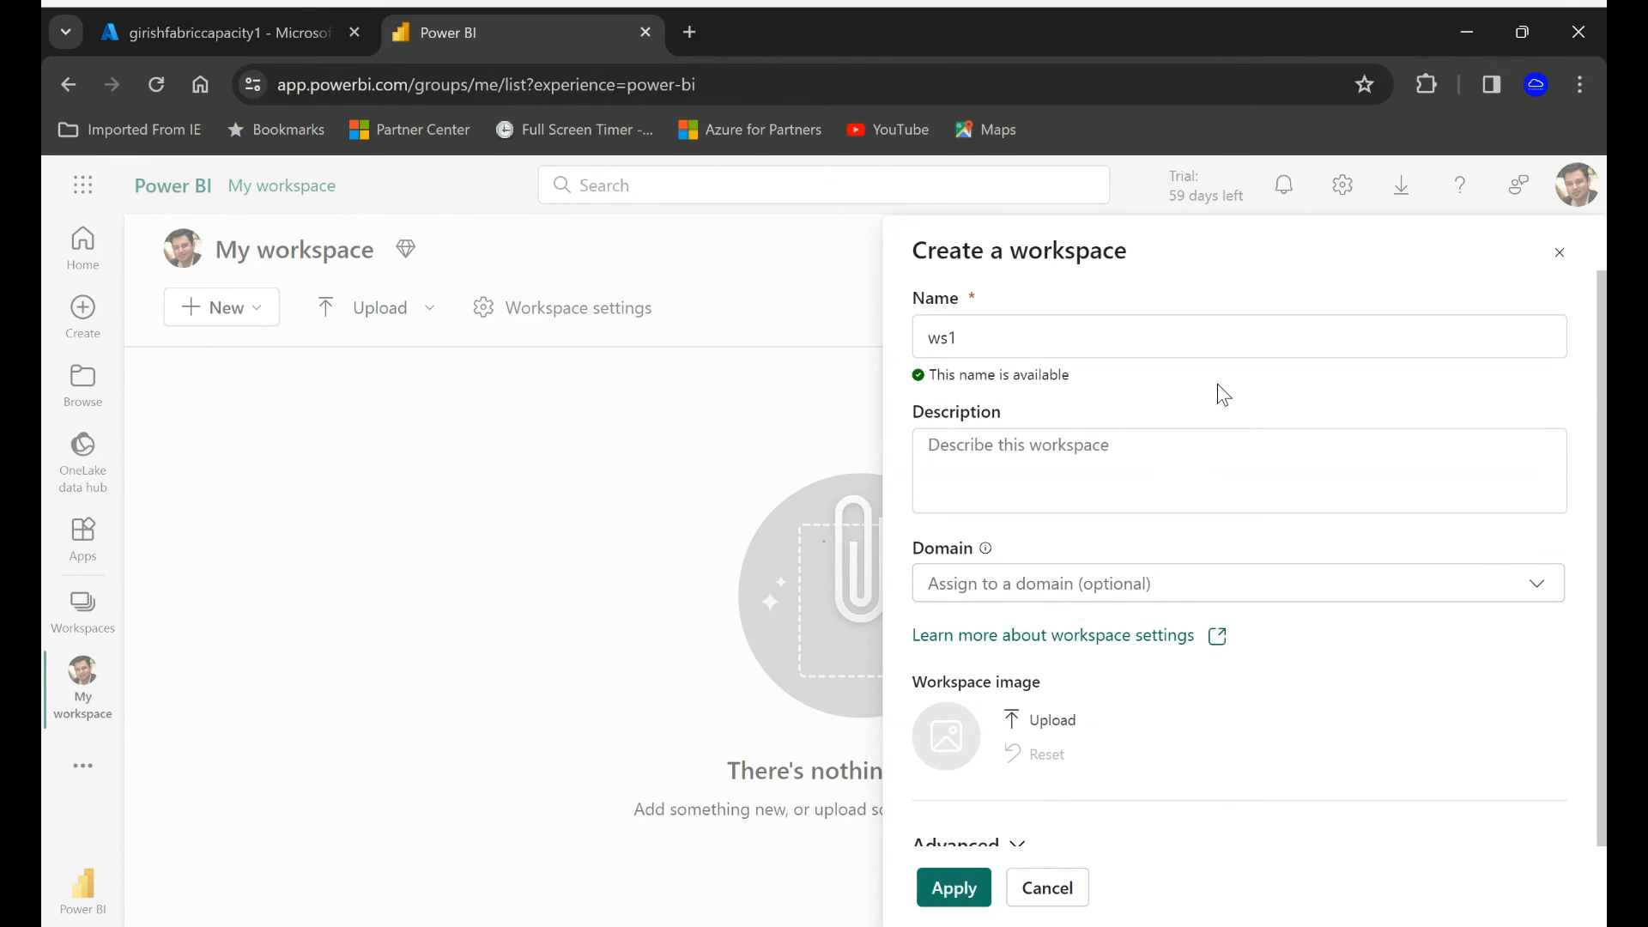
click(1070, 465)
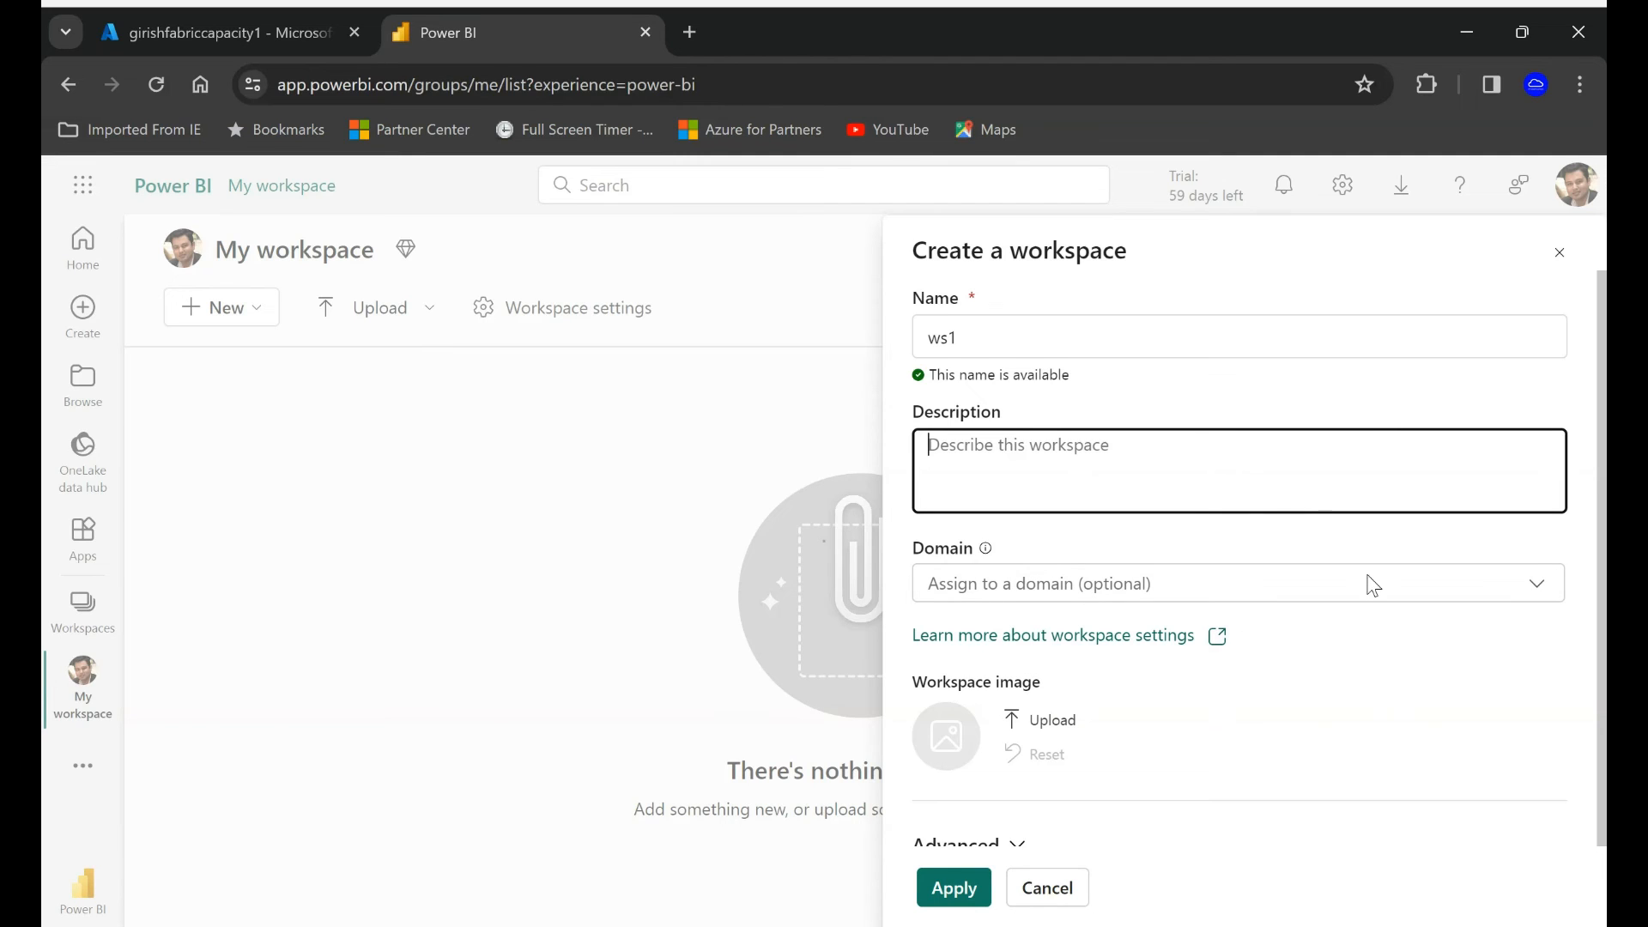
click(1350, 380)
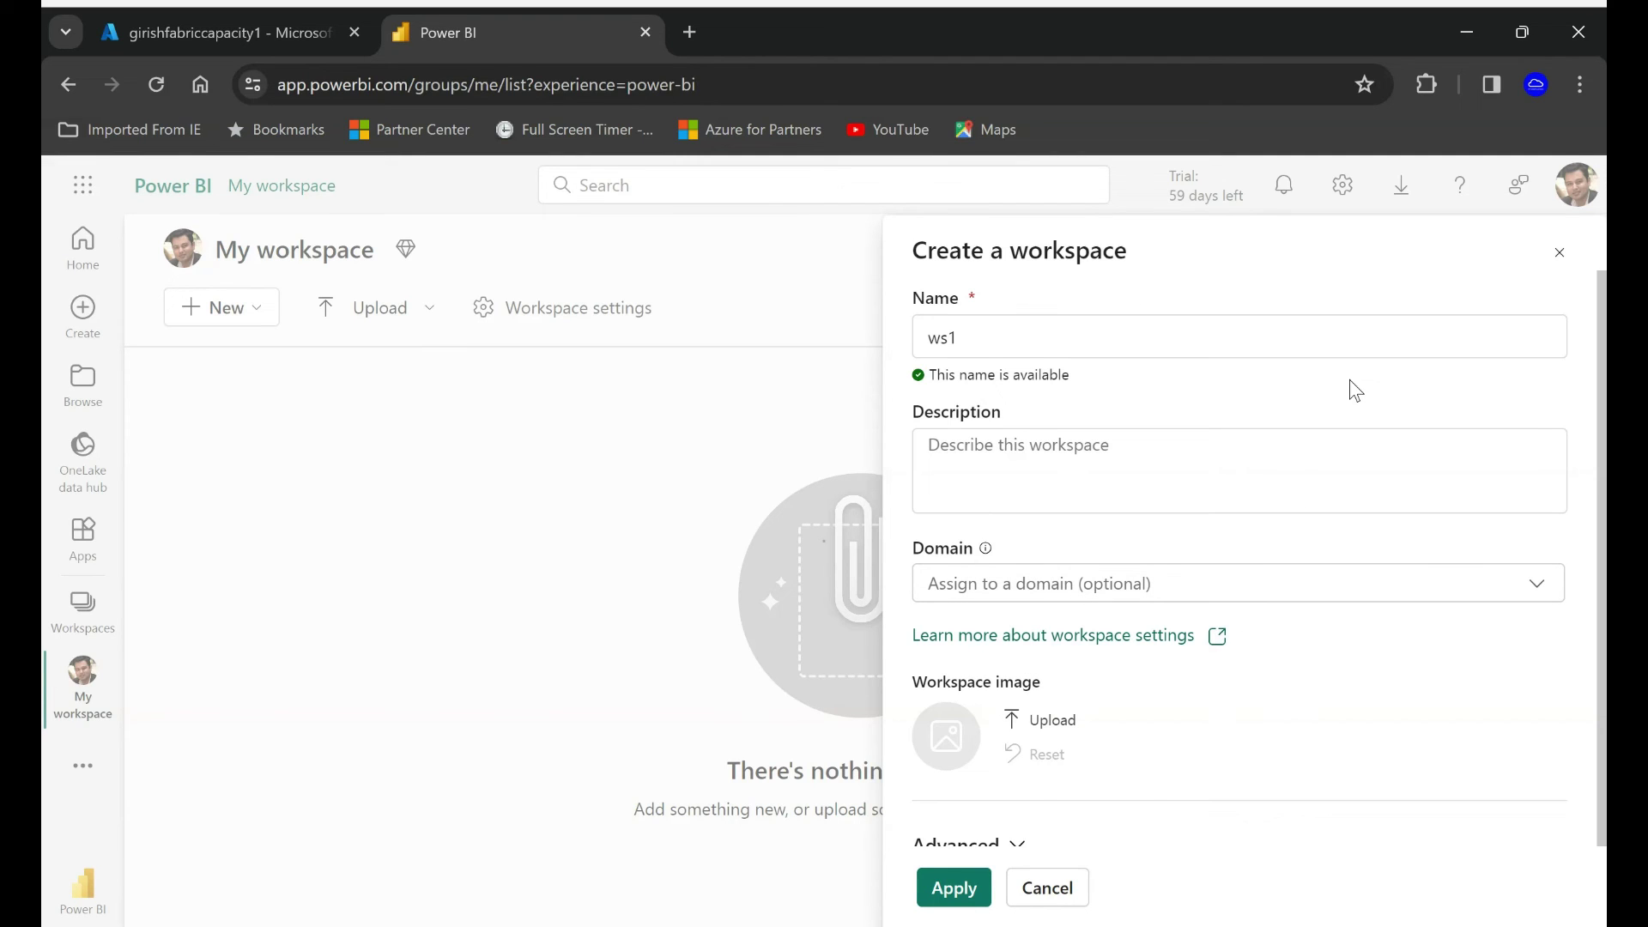
click(1323, 461)
text(fir)
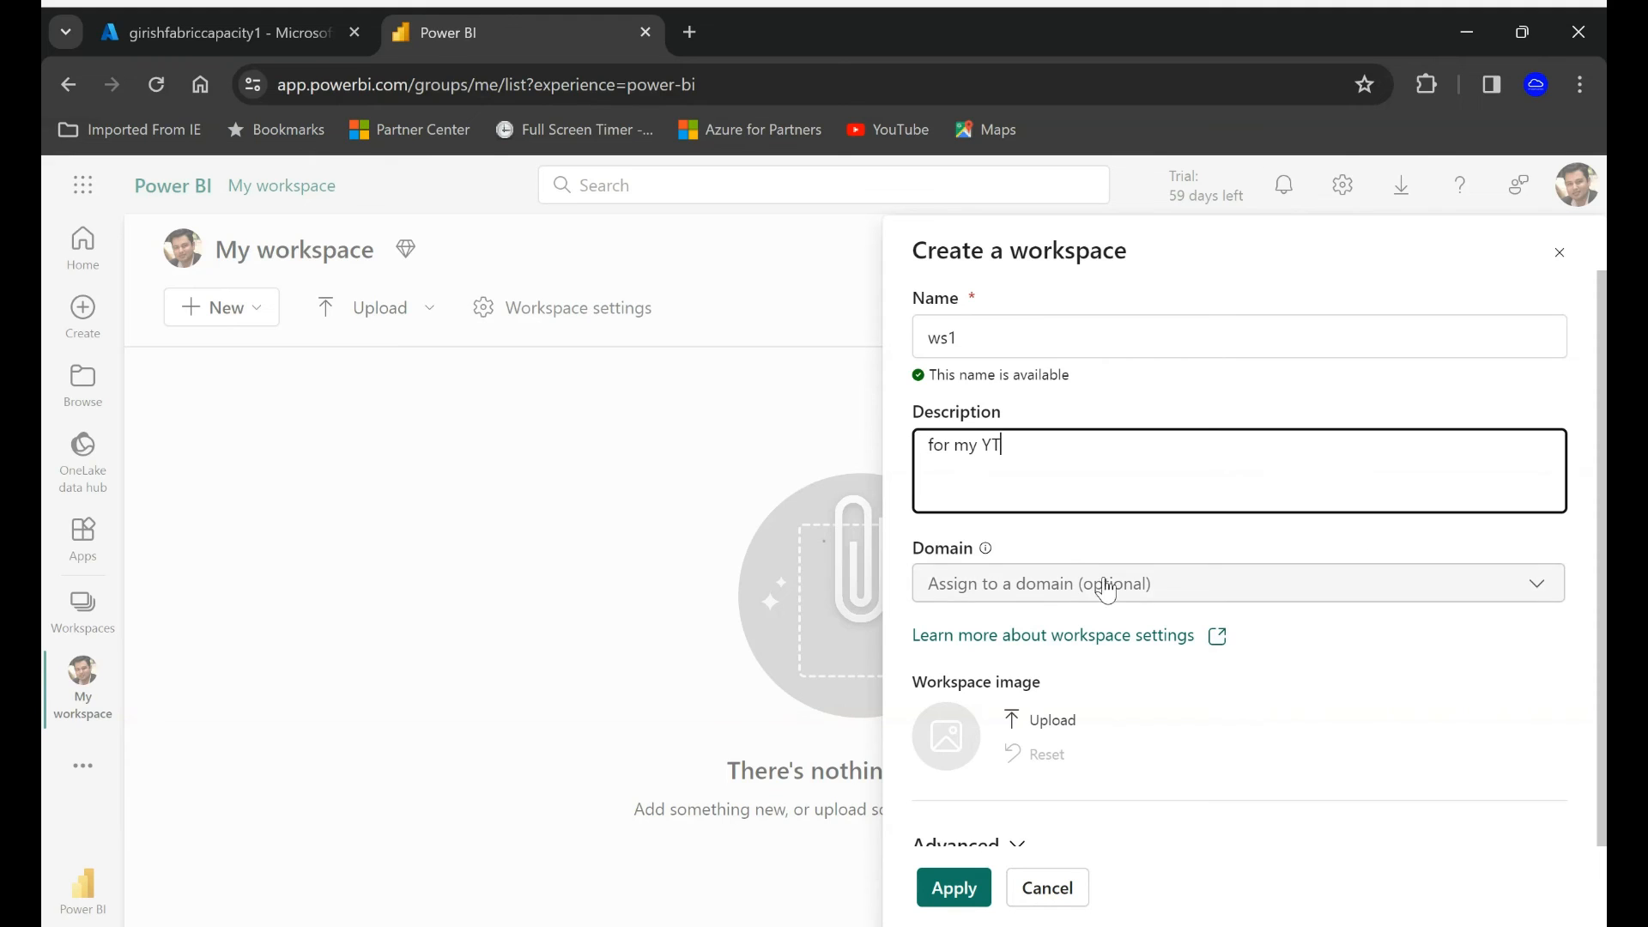
scroll(1410, 652, down, 1)
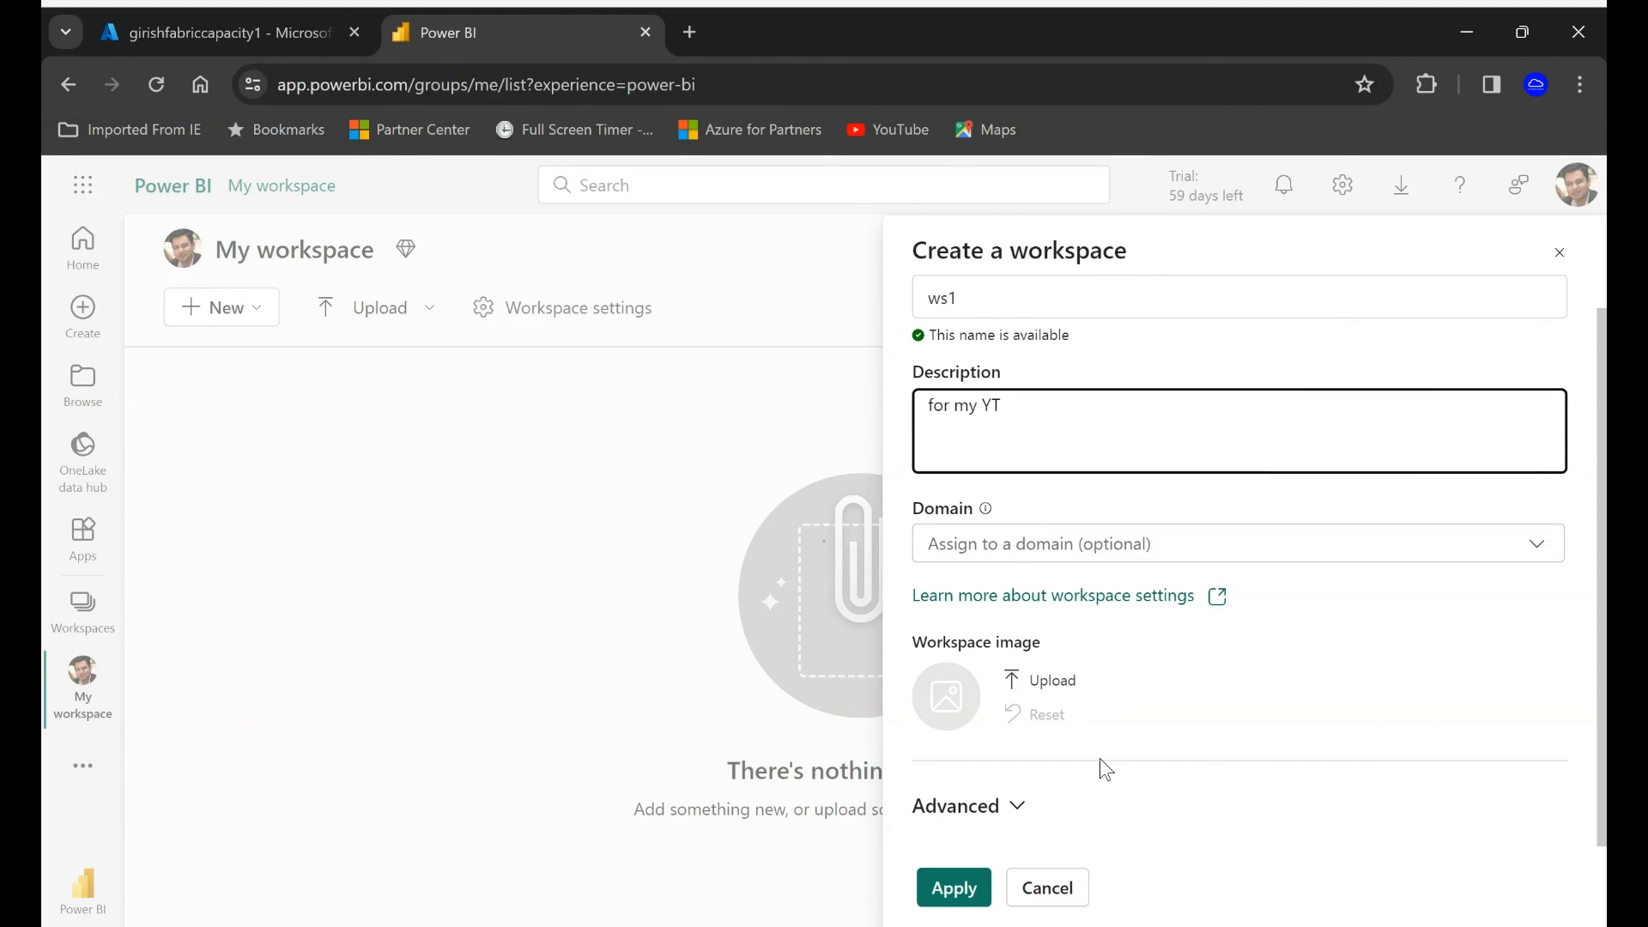
Upload the ITS logo file as the workspace image.
click(1069, 695)
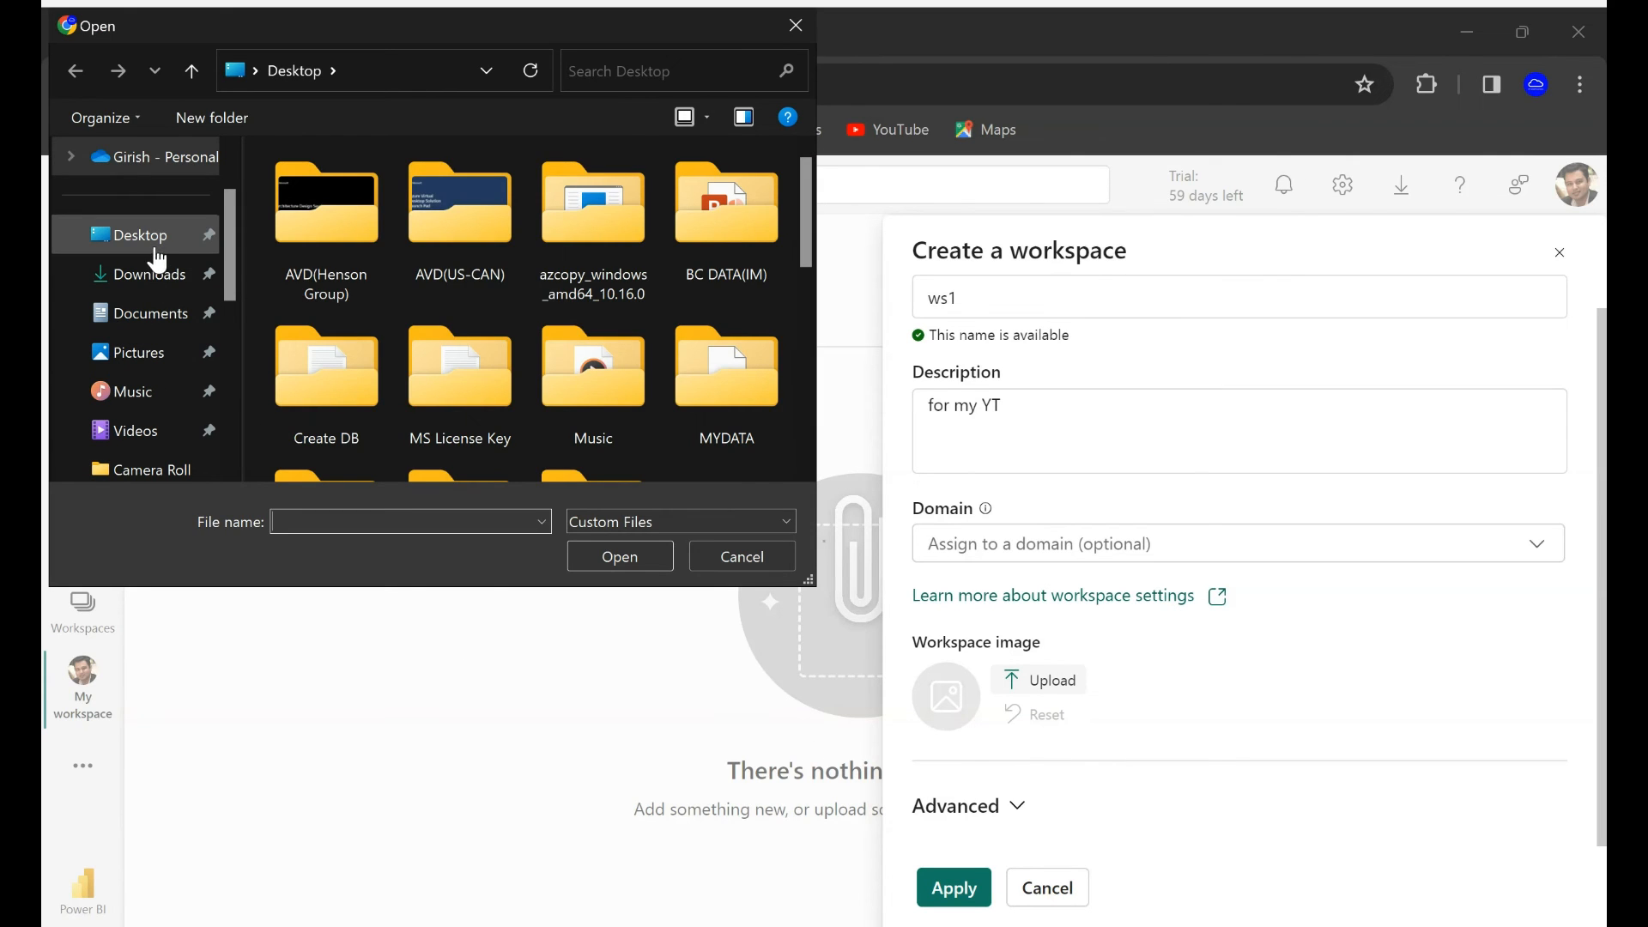
scroll(552, 368, down, 3)
scroll(567, 355, down, 3)
click(324, 412)
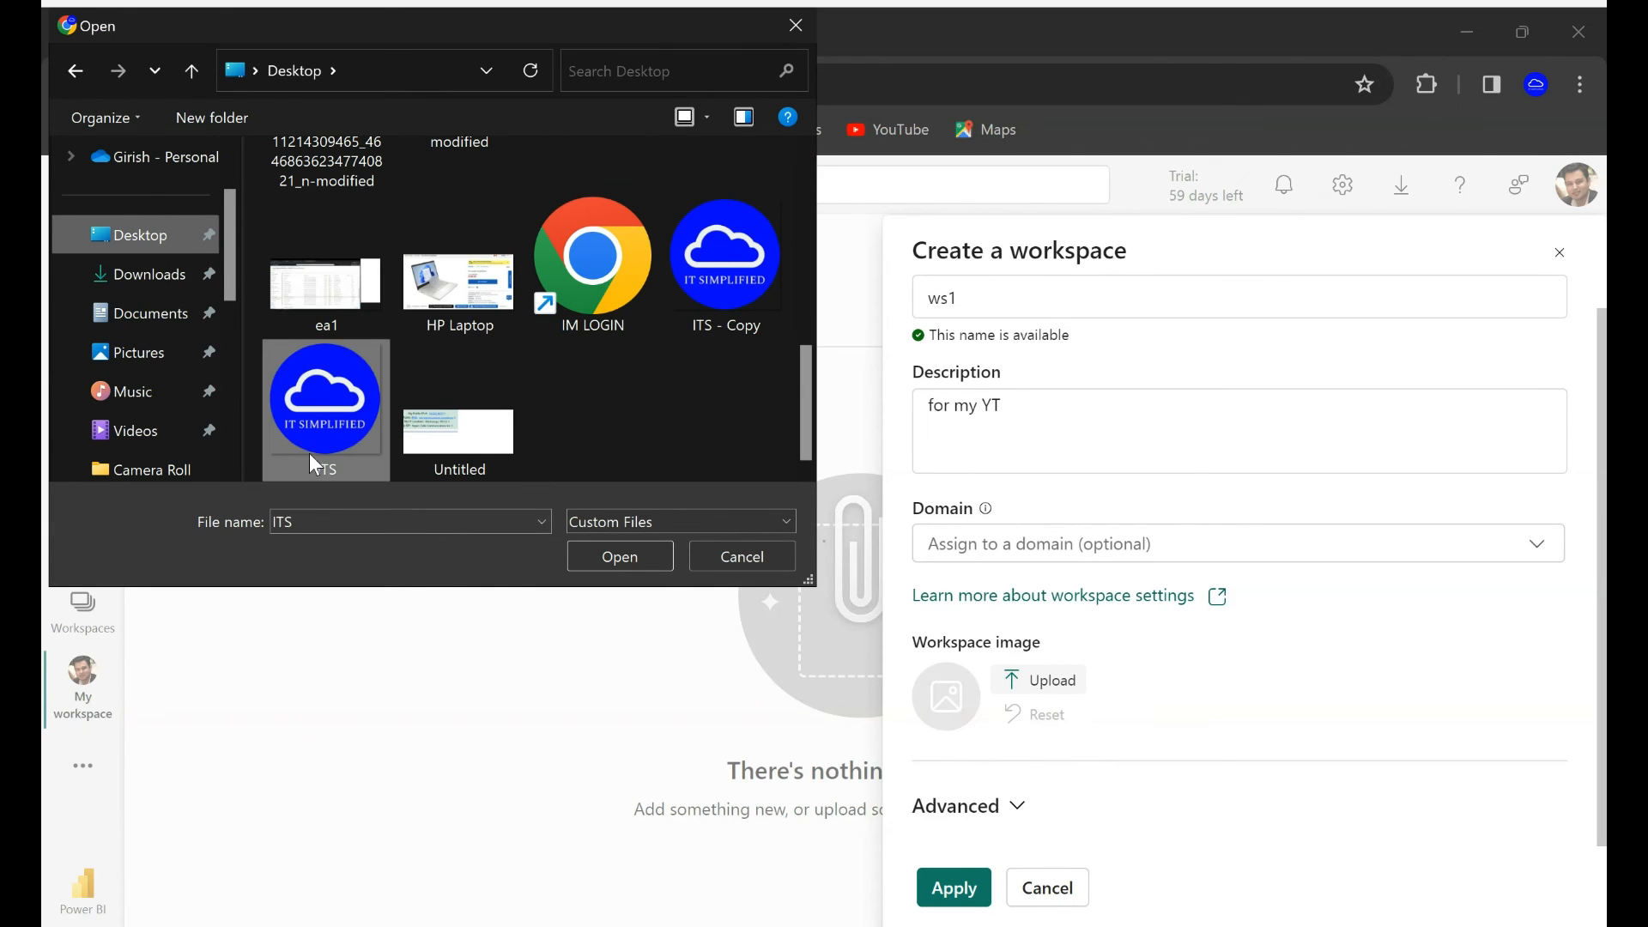
click(619, 557)
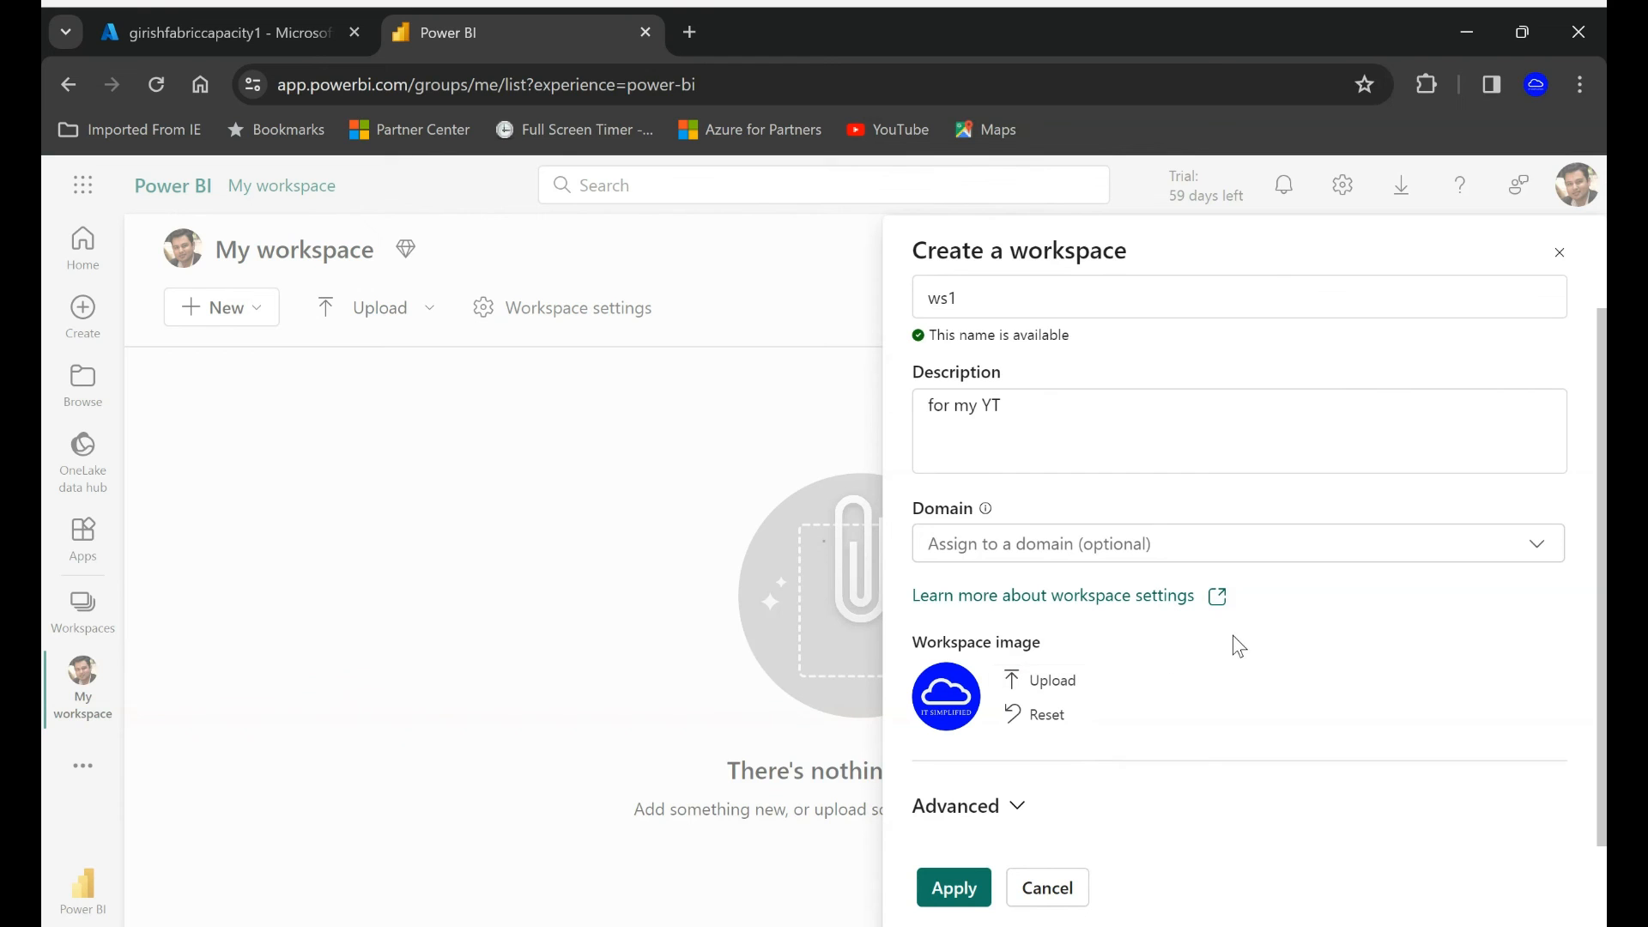
Create workspace ws1 with Fabric capacity license mode on the Canada Central capacity.
click(998, 810)
scroll(1287, 578, down, 3)
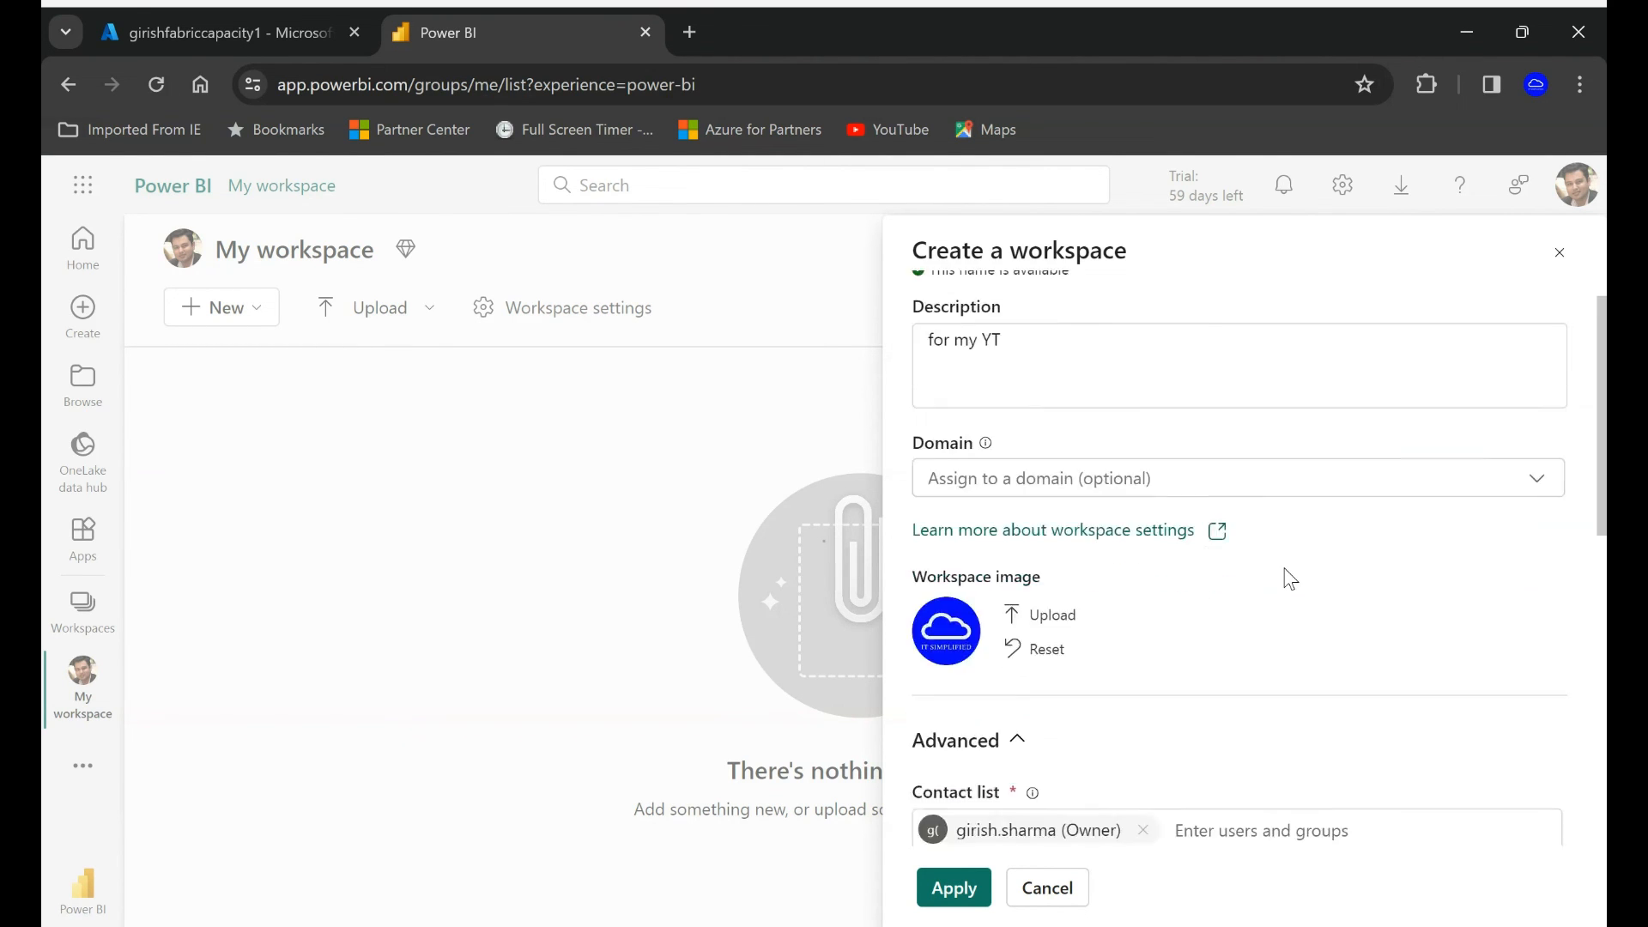
scroll(1293, 563, down, 3)
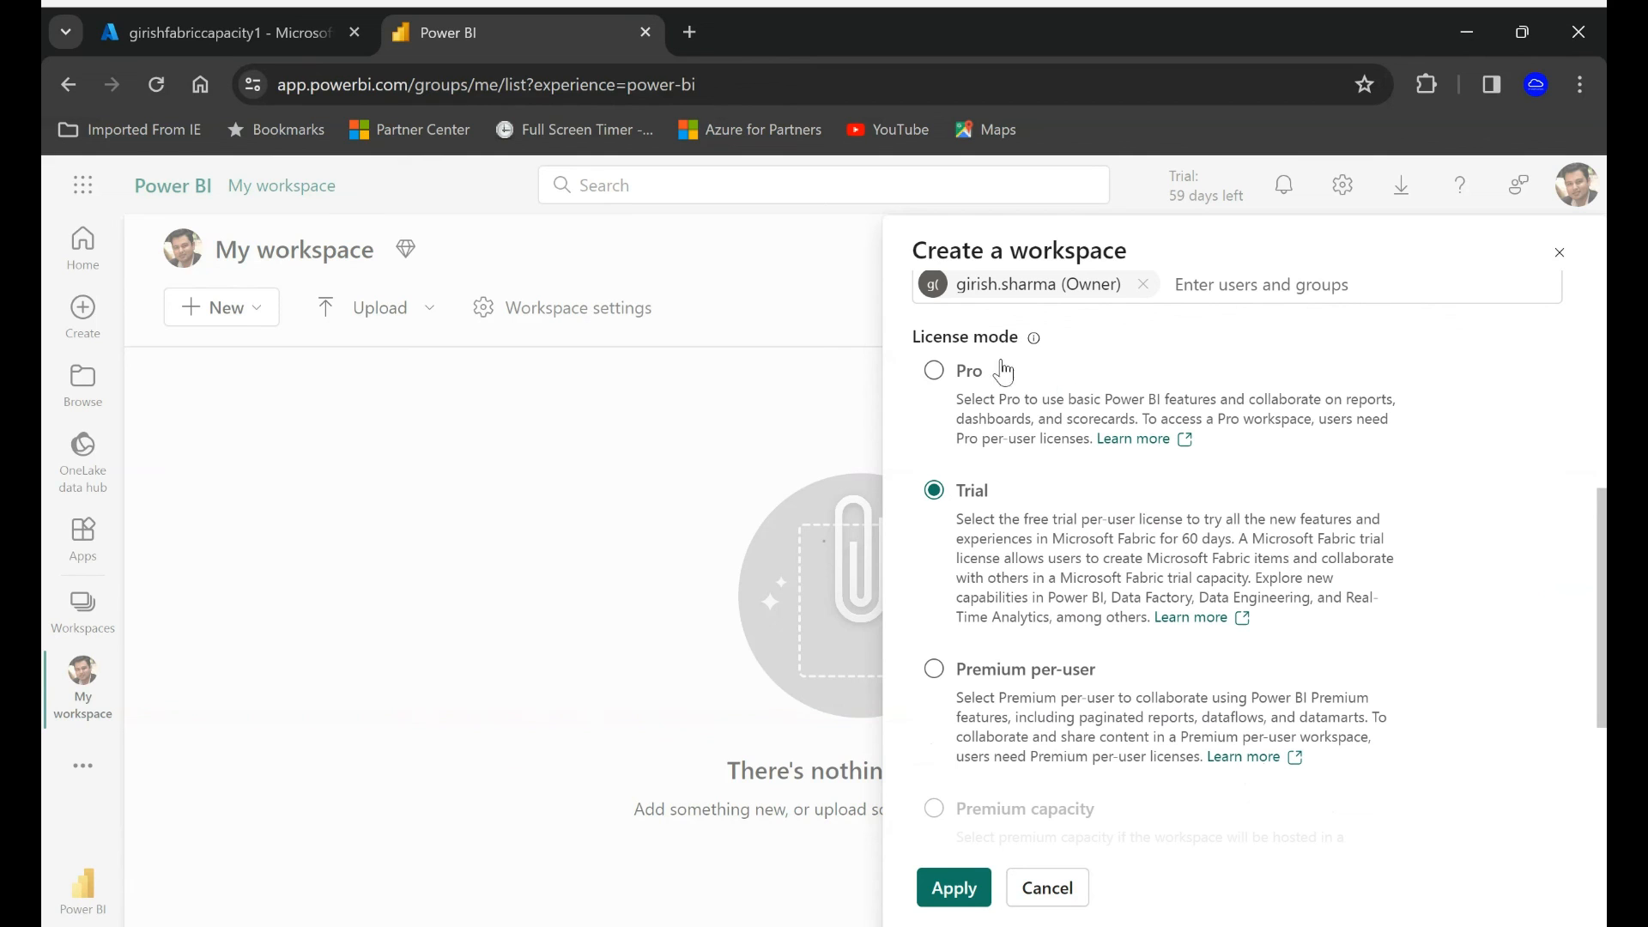
scroll(1438, 692, down, 1)
scroll(1438, 693, down, 2)
scroll(1437, 693, down, 2)
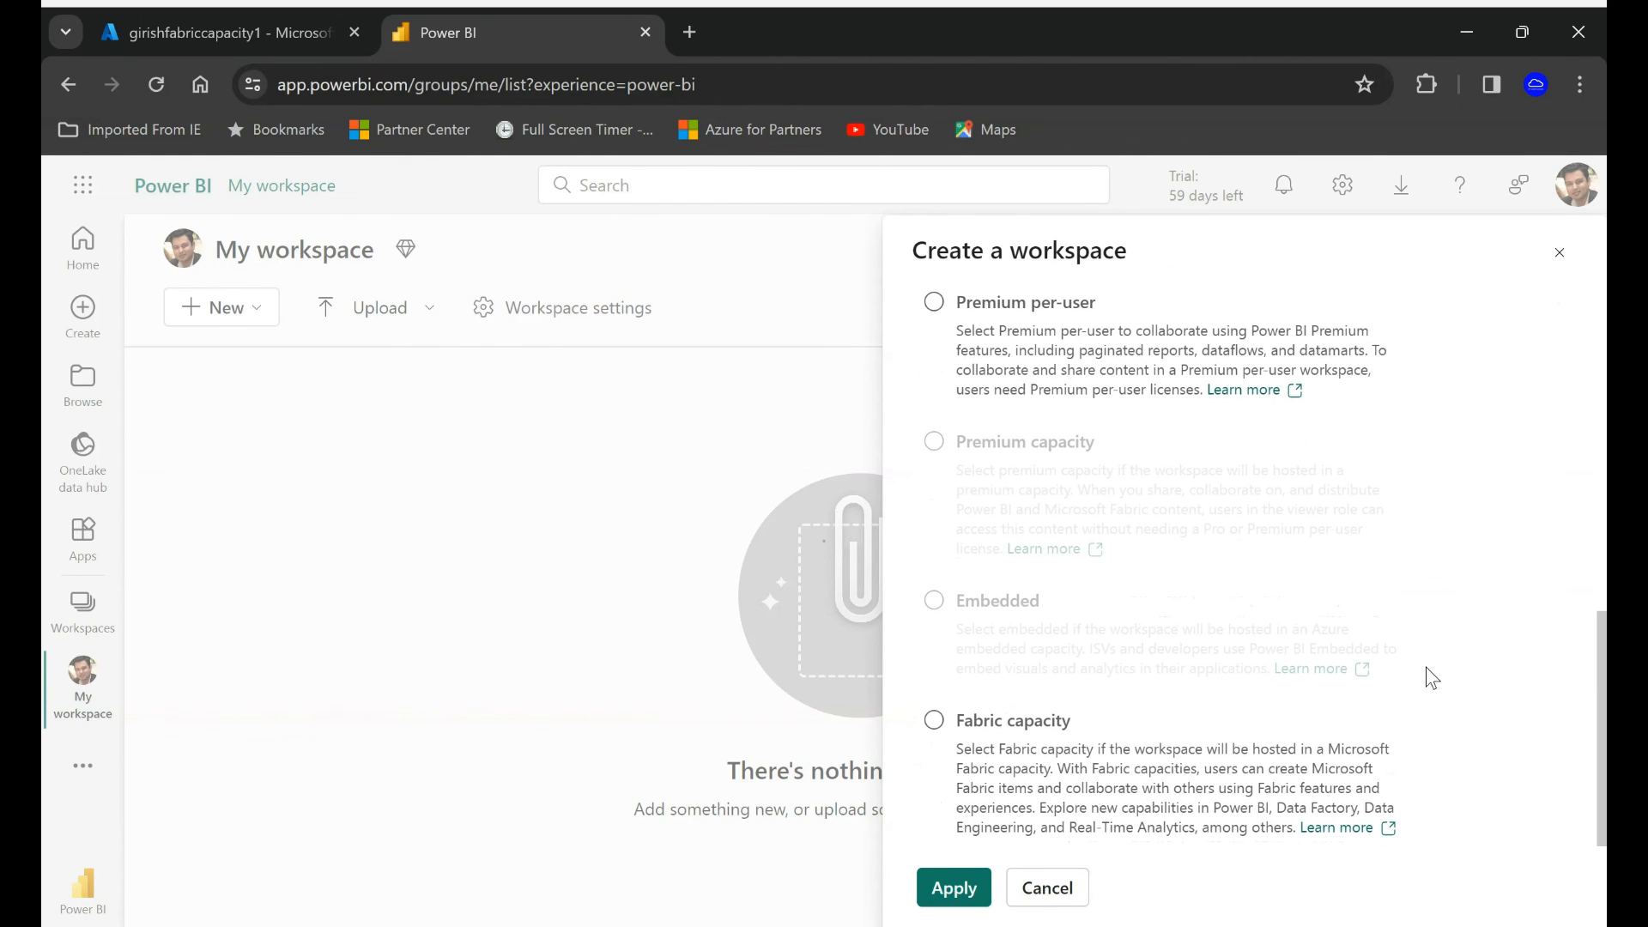
click(933, 722)
scroll(1379, 647, down, 3)
scroll(1414, 659, down, 2)
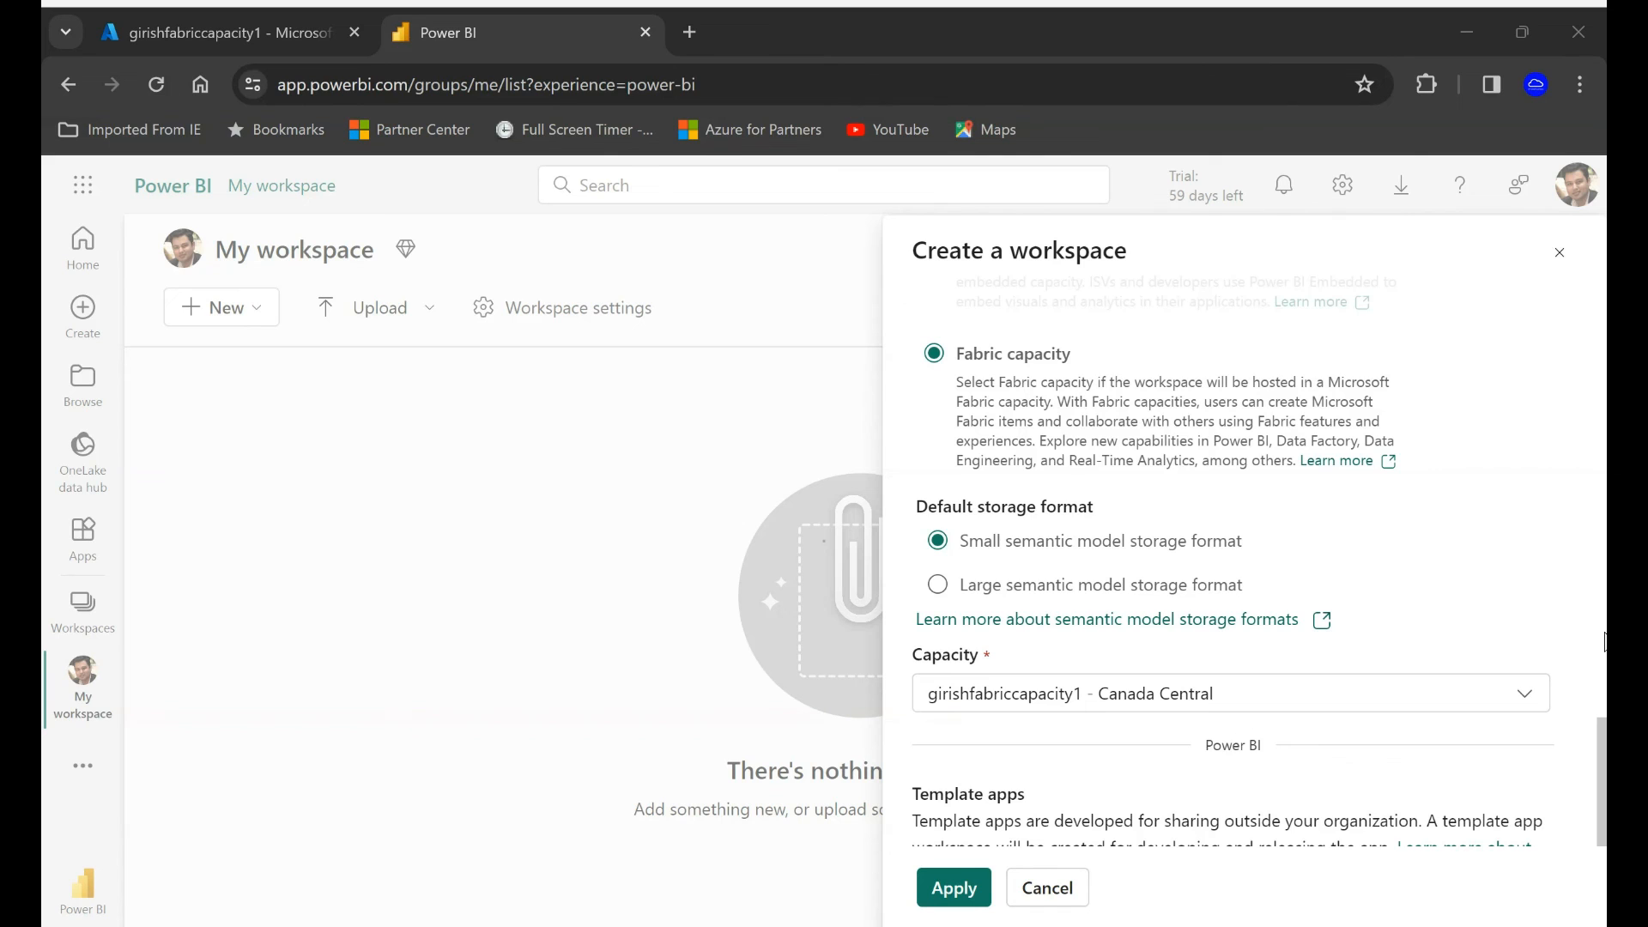
scroll(1603, 639, down, 1)
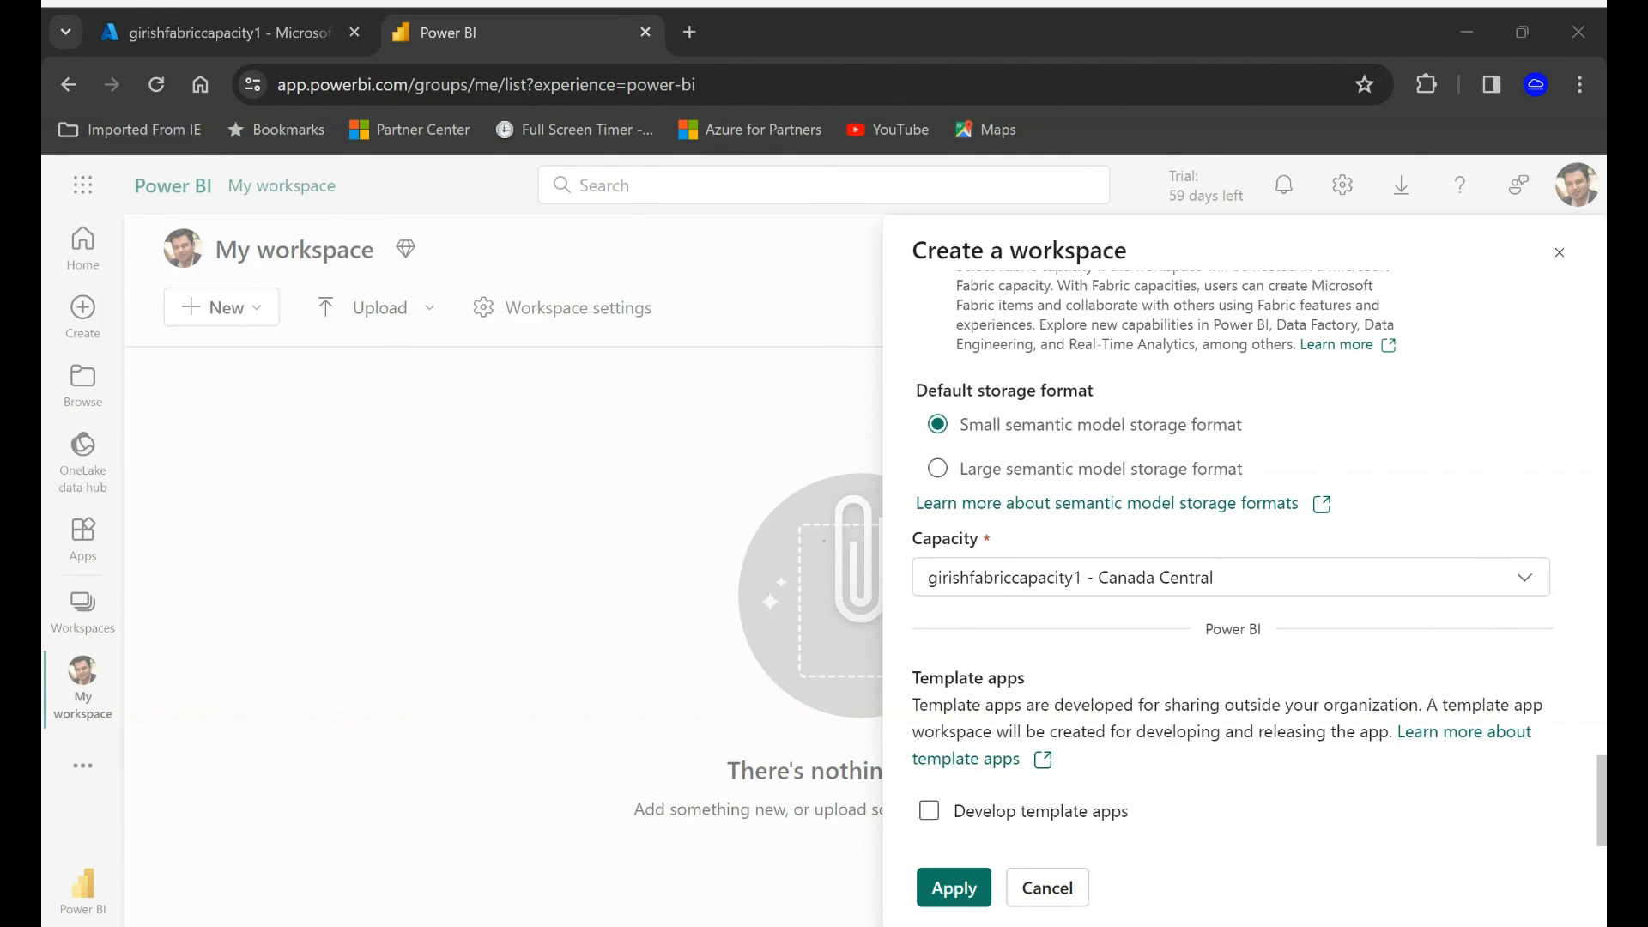
click(953, 886)
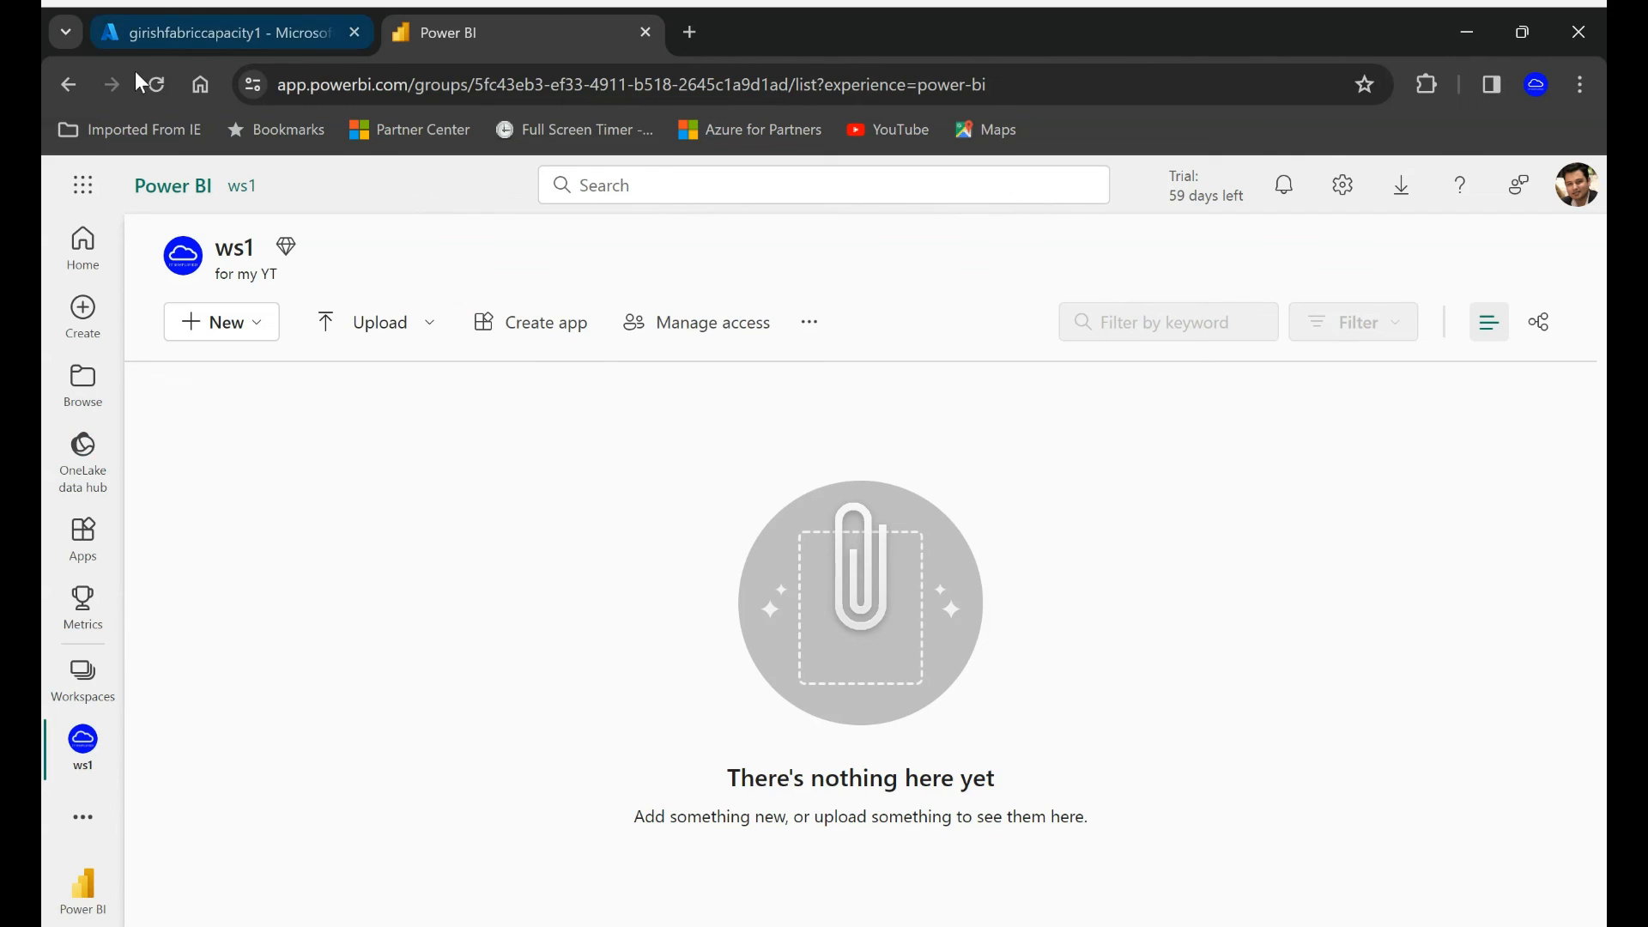
click(155, 84)
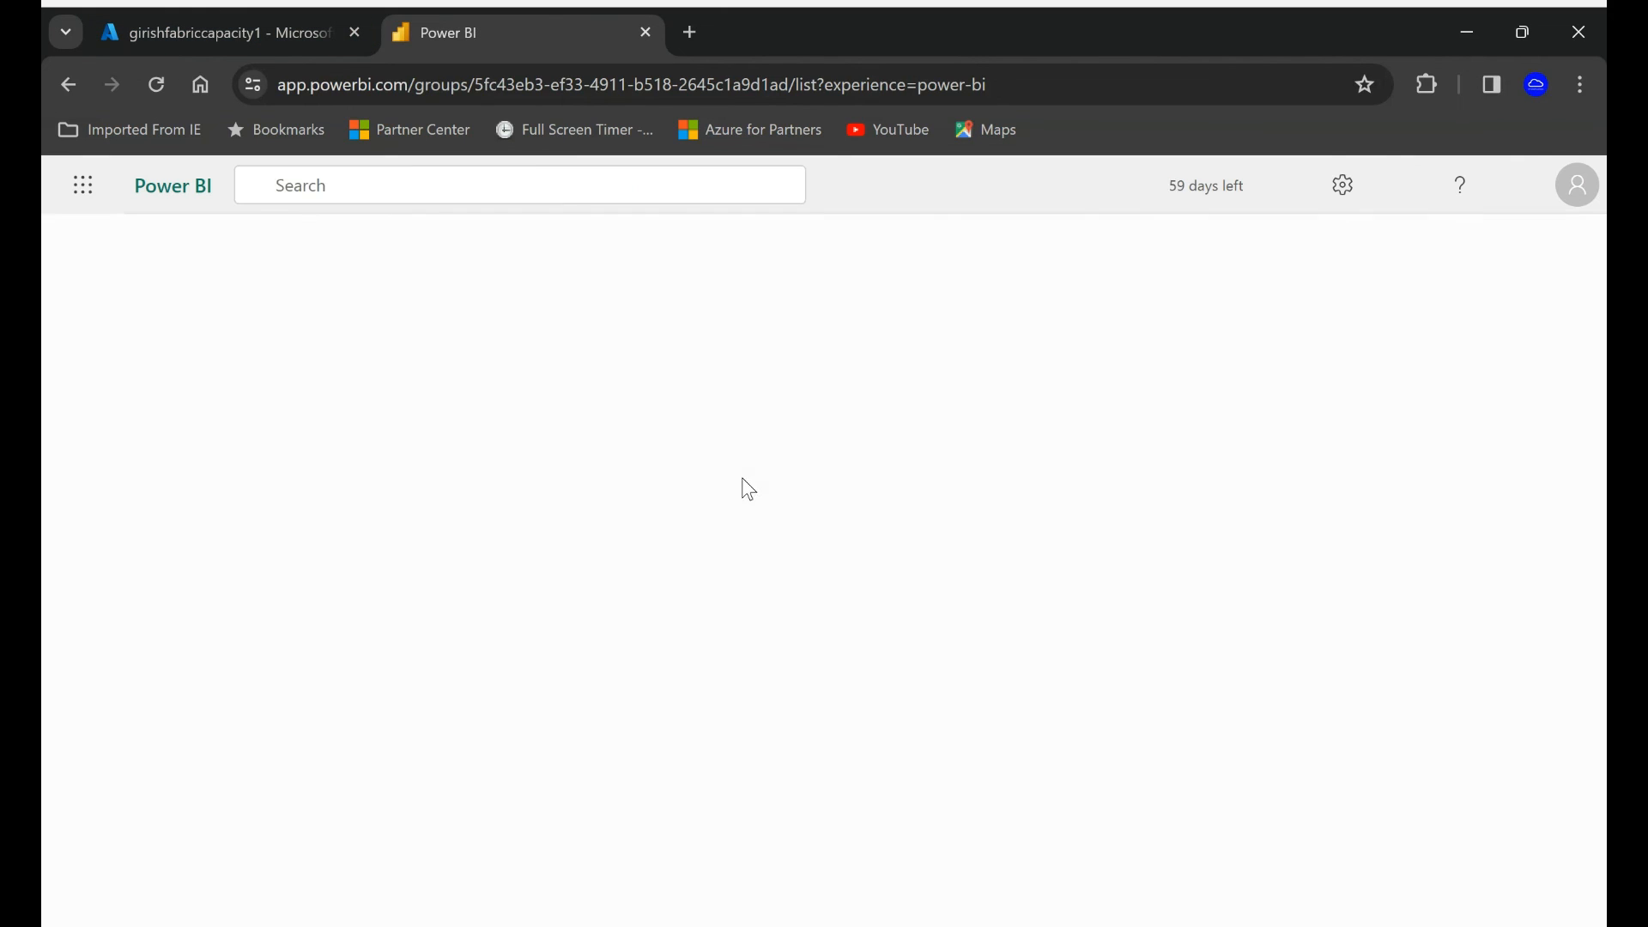